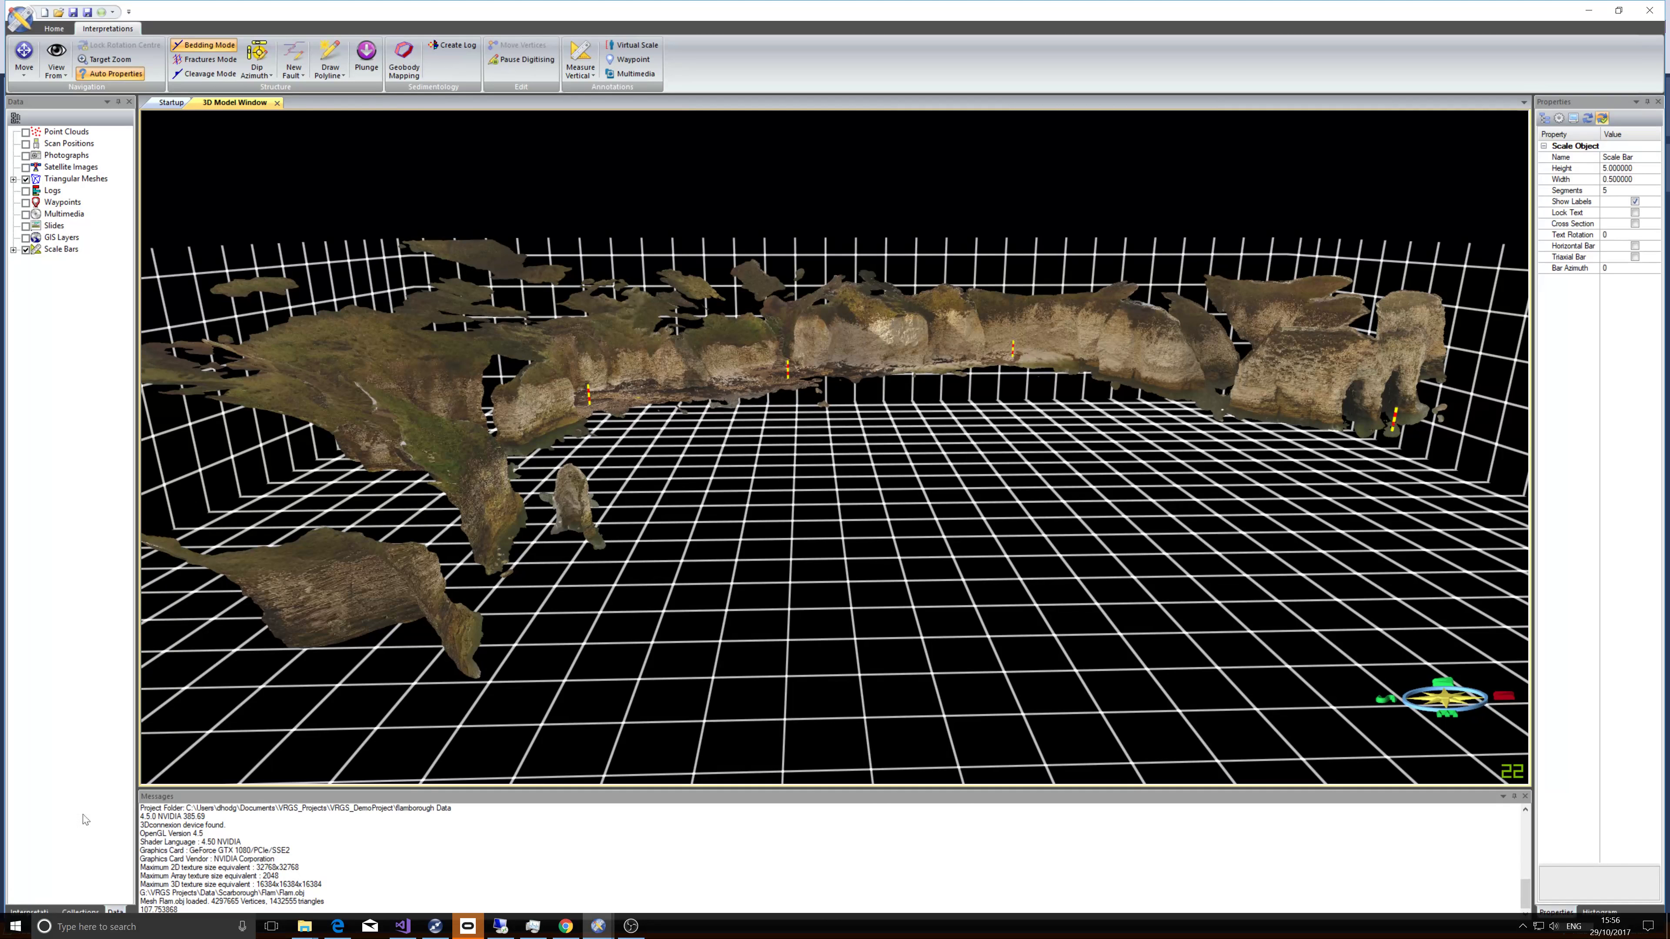
Create a new flight path under Flight Path in the interpretations tree.
click(29, 911)
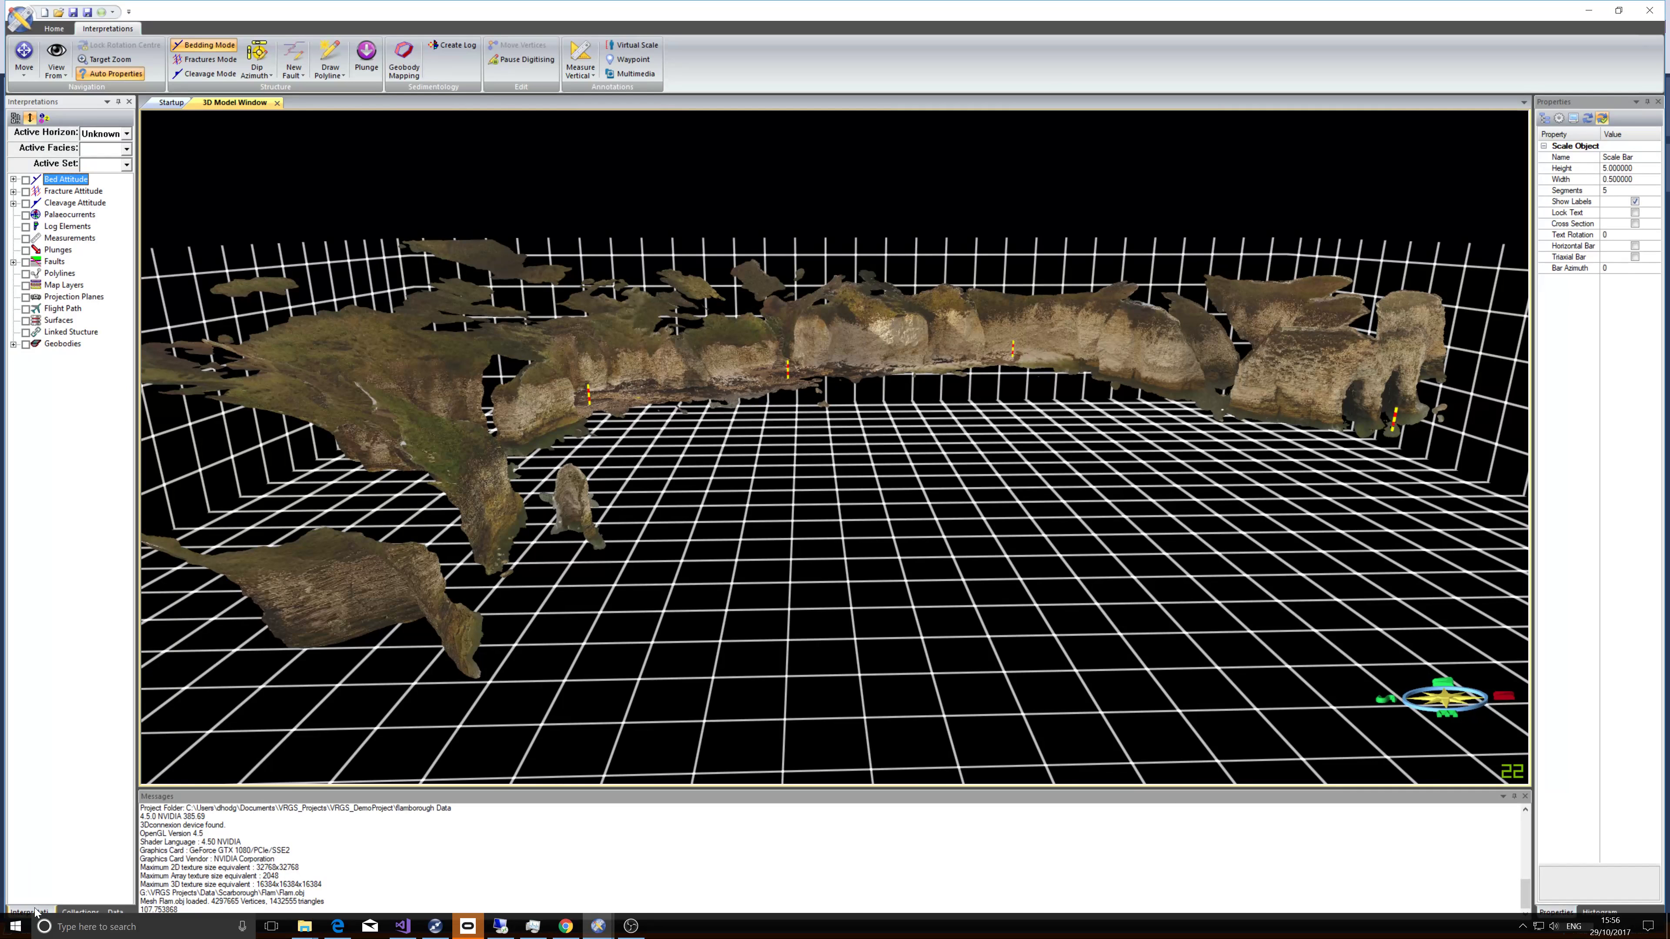
click(74, 309)
right_click(65, 310)
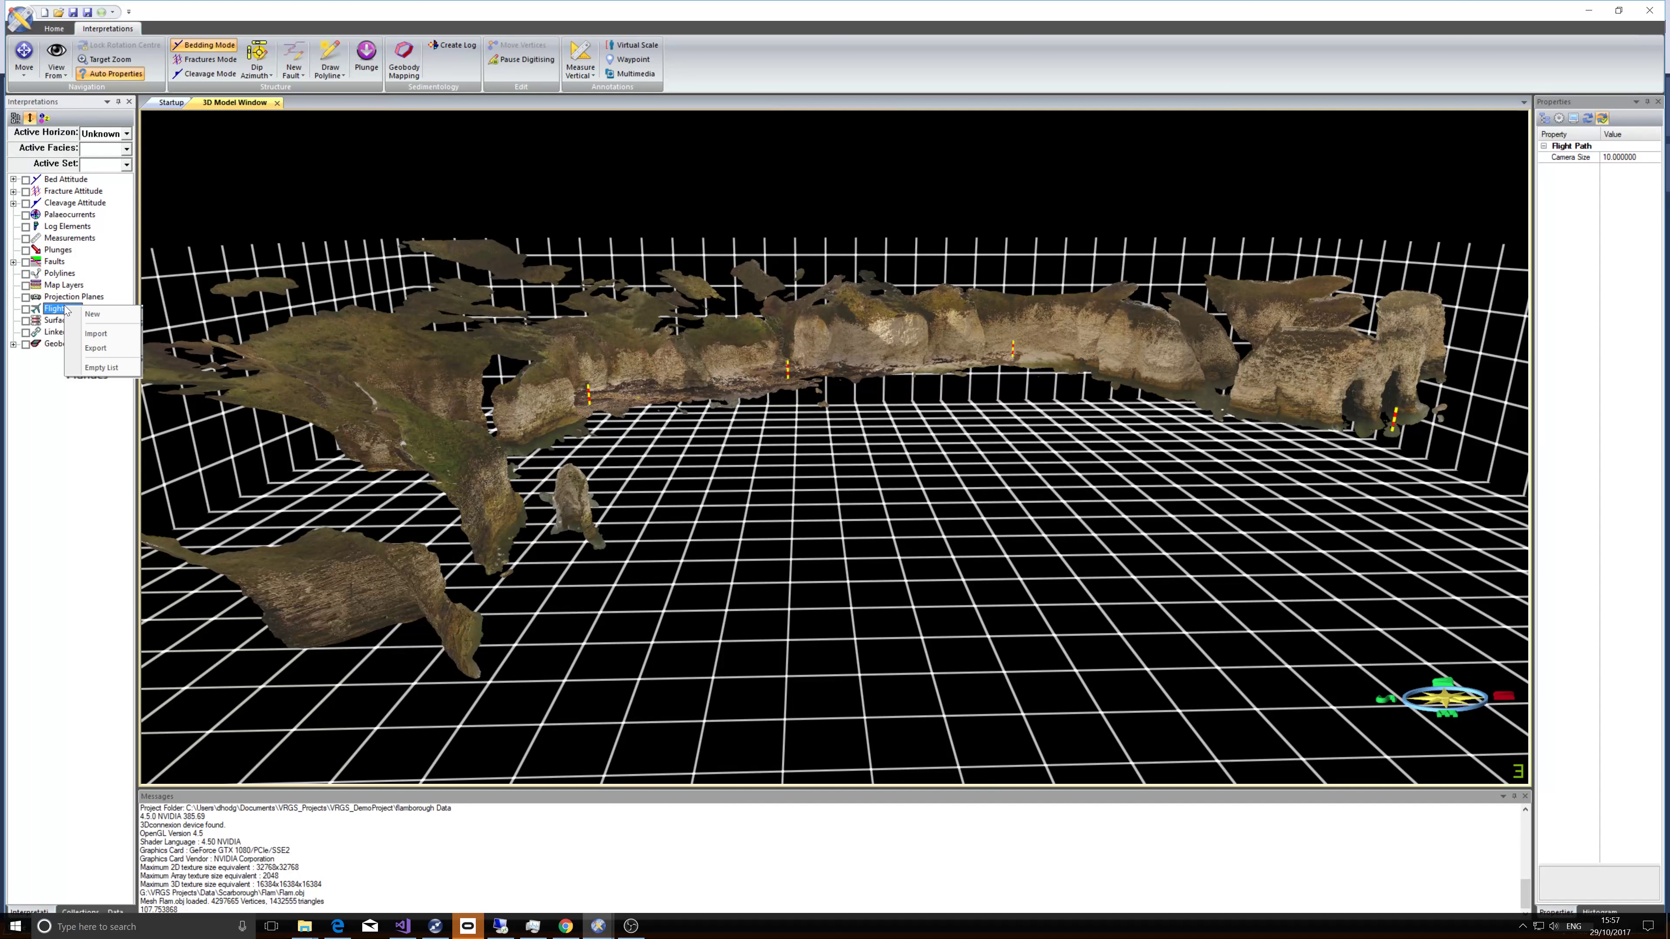
click(92, 315)
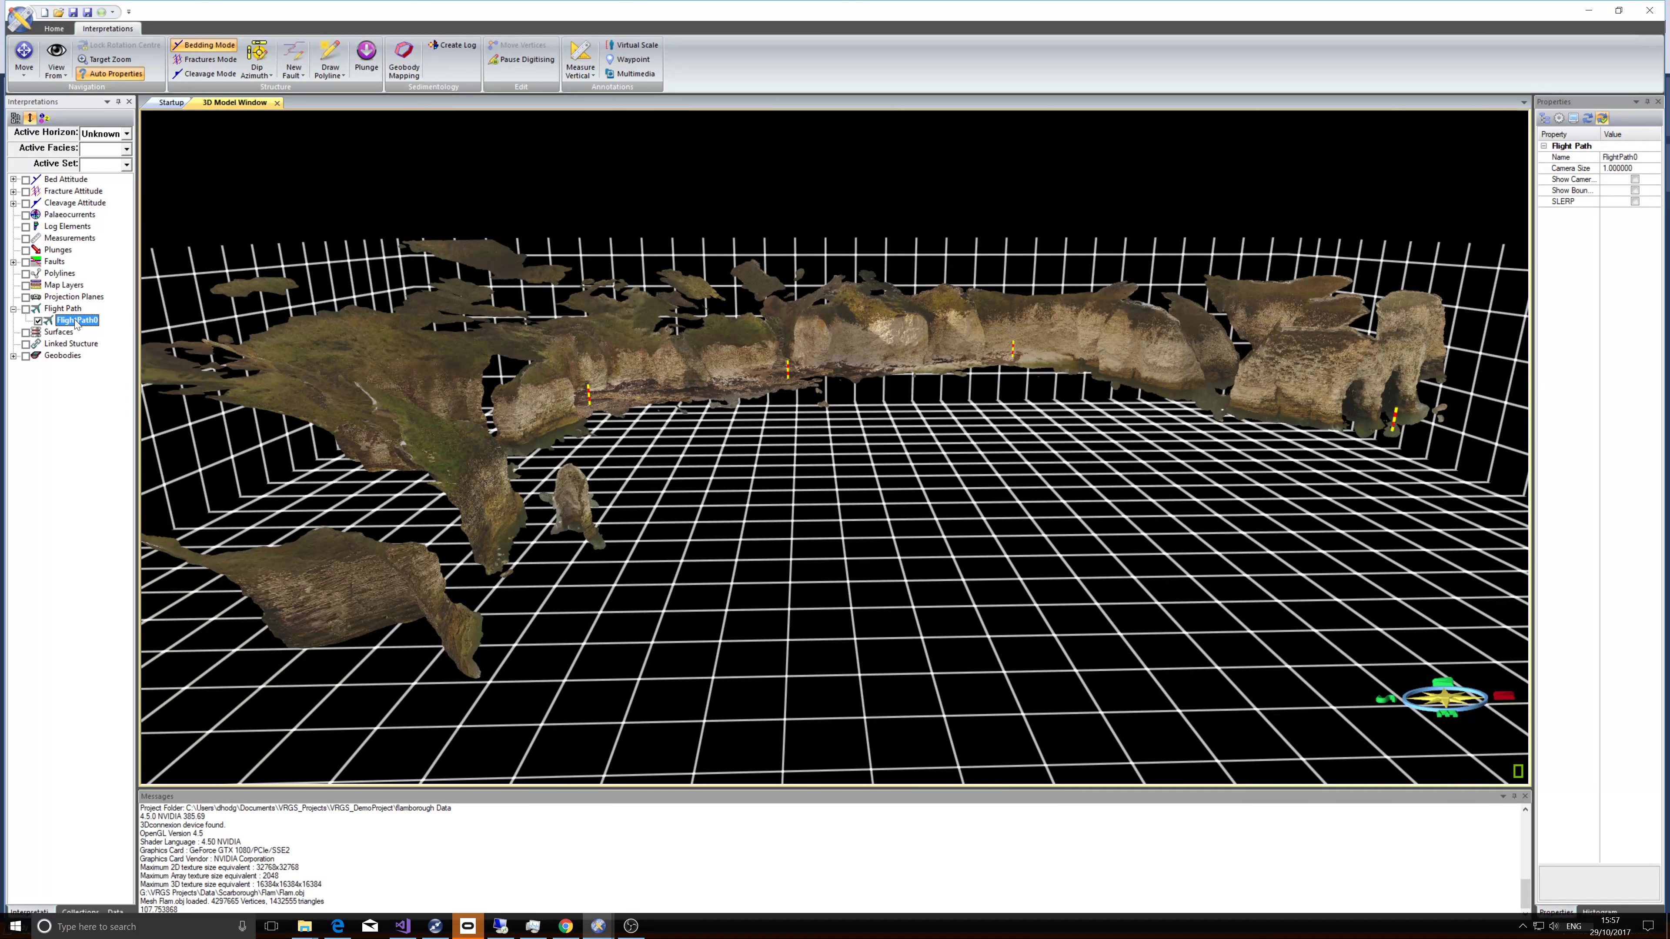
Make FlightPath0 the active flight path and open the Flight Path tools.
right_click(77, 323)
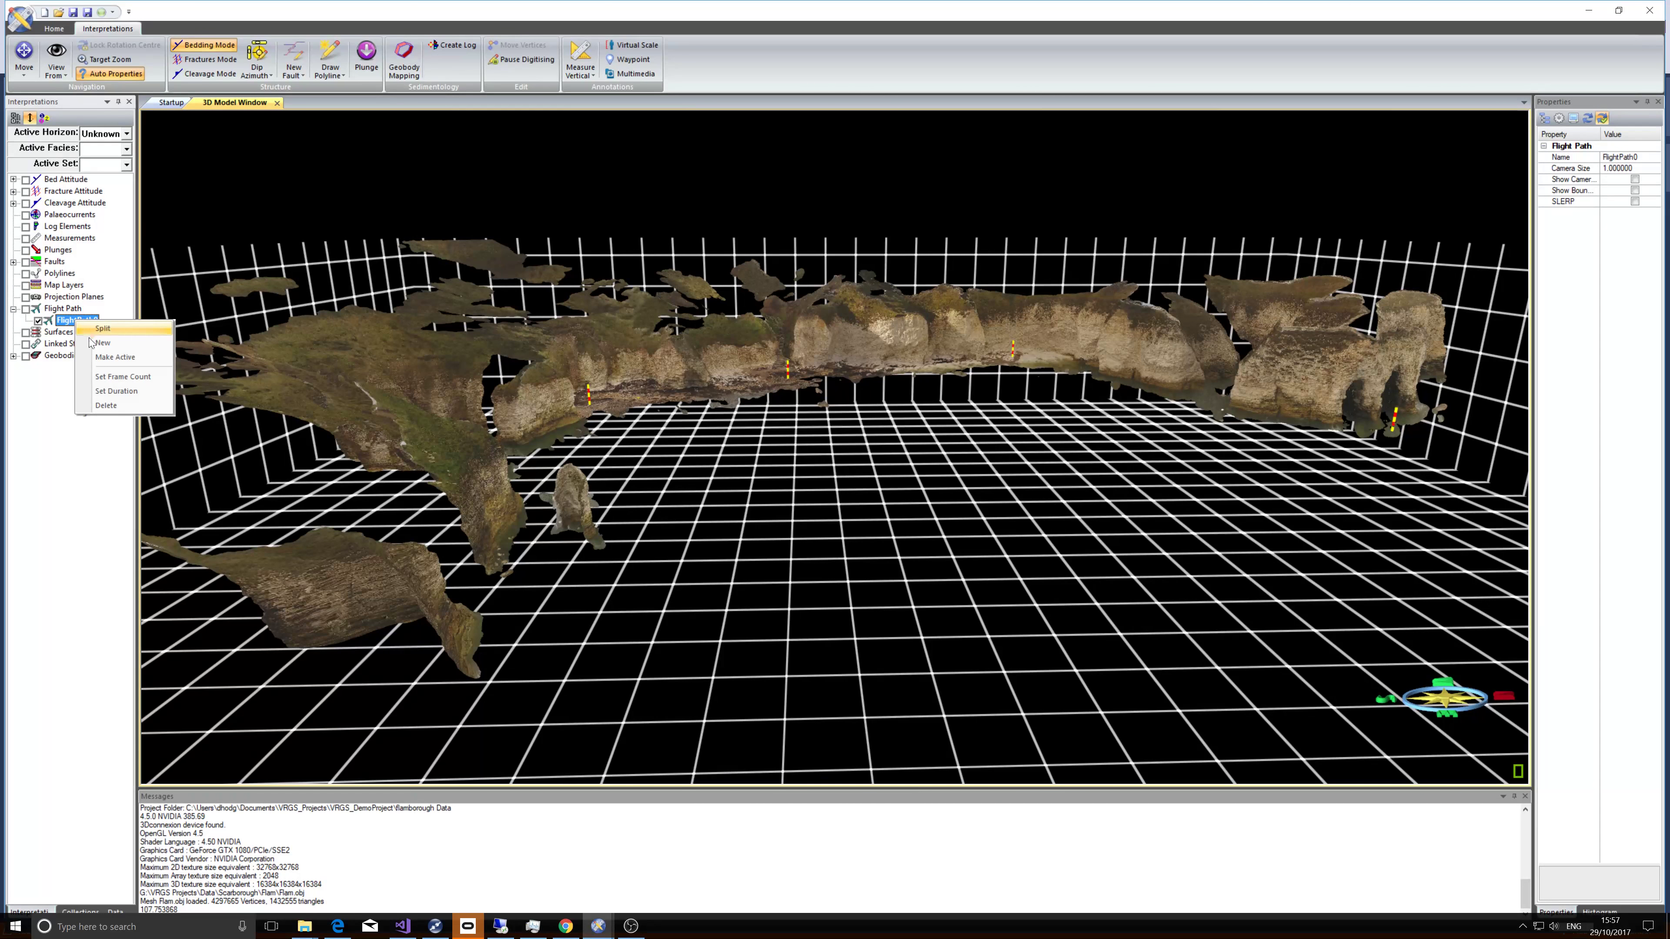
click(100, 357)
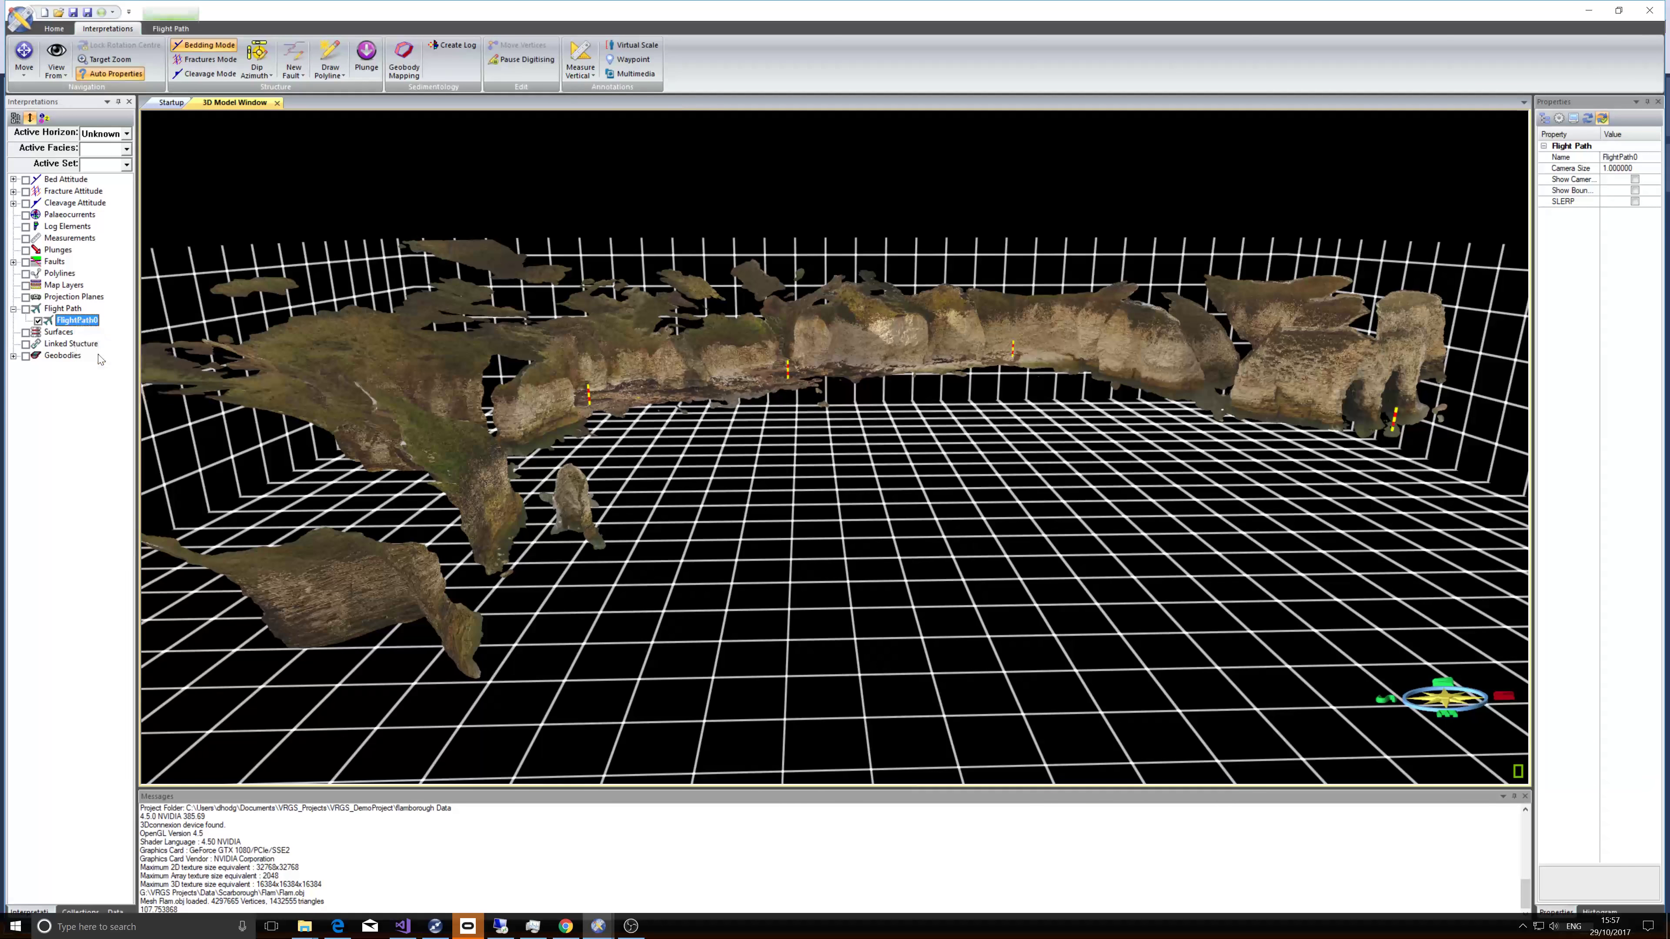
click(170, 28)
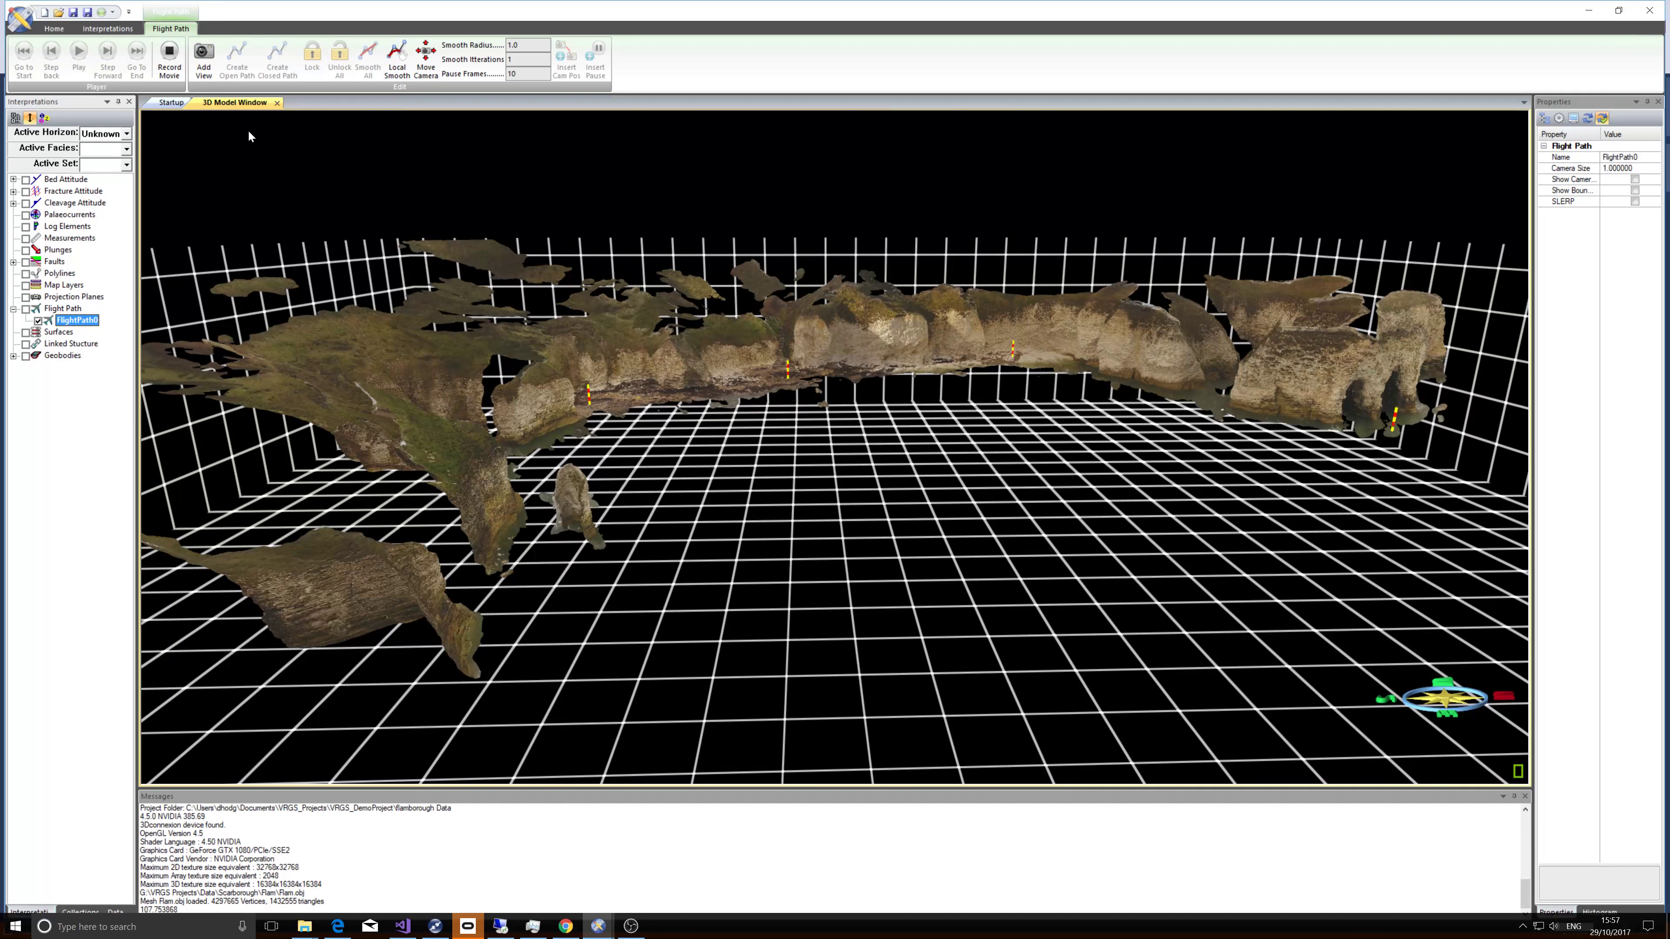
Add the current overview of the cliff model as the first camera view of the flight path.
mouse_move(615, 349)
mouse_down()
mouse_move(569, 356)
mouse_move(607, 353)
mouse_up()
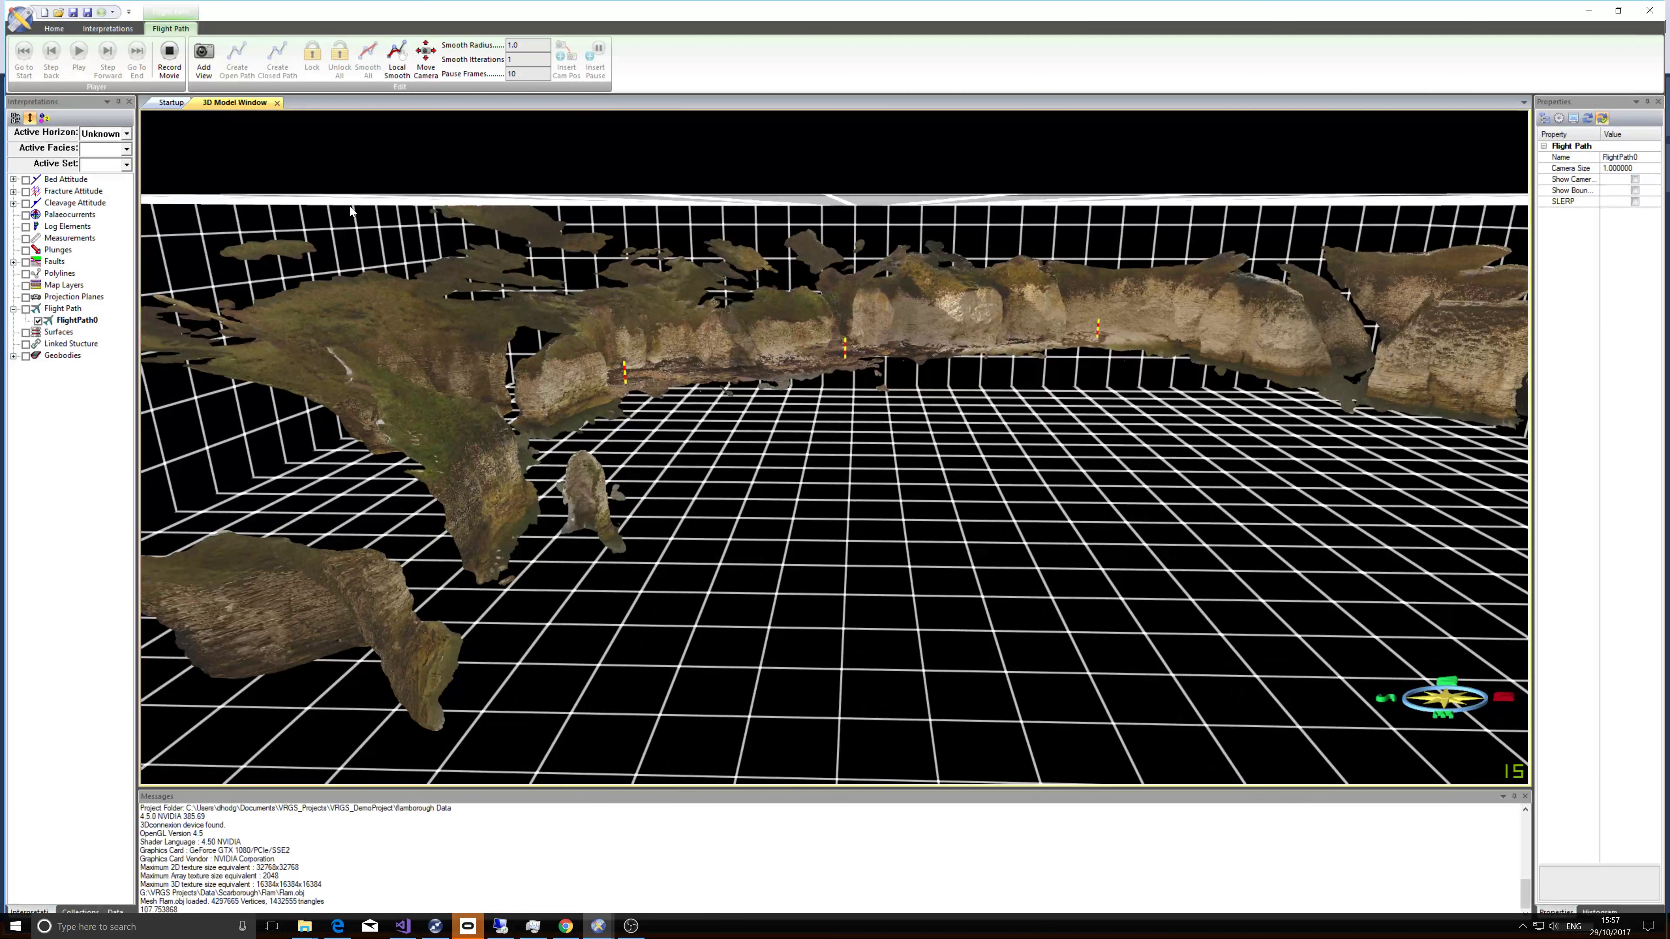
click(210, 66)
click(206, 59)
Zoom in toward the cliff's western end and add a second camera view.
drag(495, 387, 577, 332)
scroll(508, 359, up, 3)
scroll(584, 352, up, 3)
drag(462, 369, 600, 326)
scroll(475, 368, up, 2)
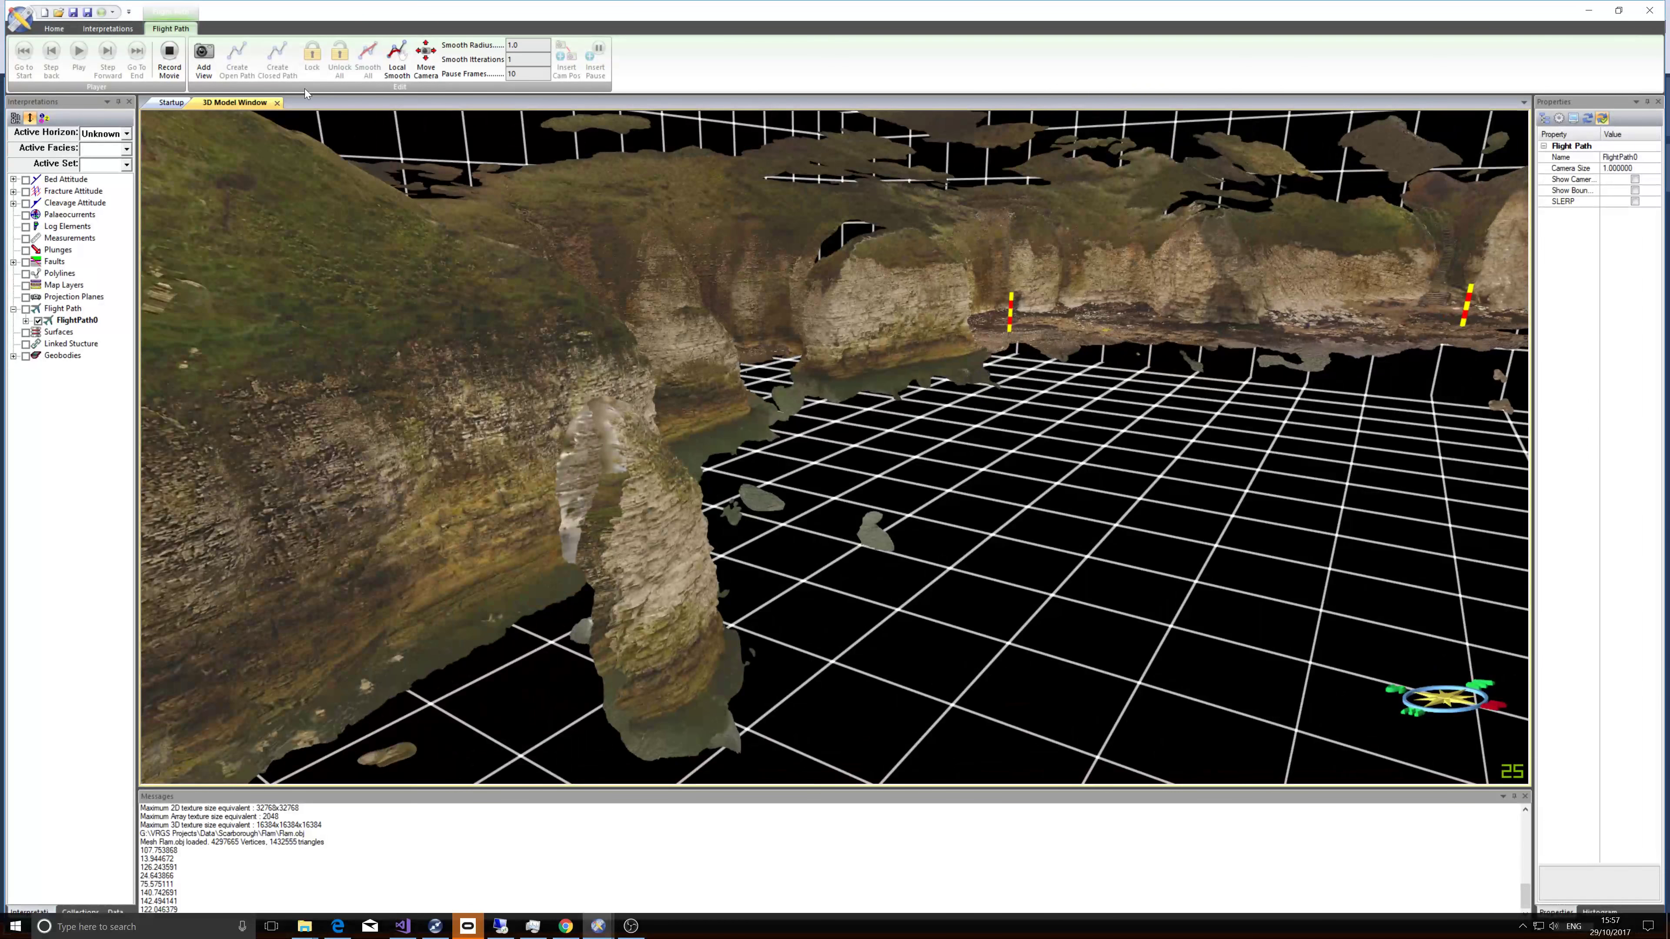
click(201, 60)
Fly further along the cliff face toward the scale bars and add a third camera view.
drag(713, 311, 554, 294)
right_drag(740, 245, 751, 312)
scroll(751, 332, up, 3)
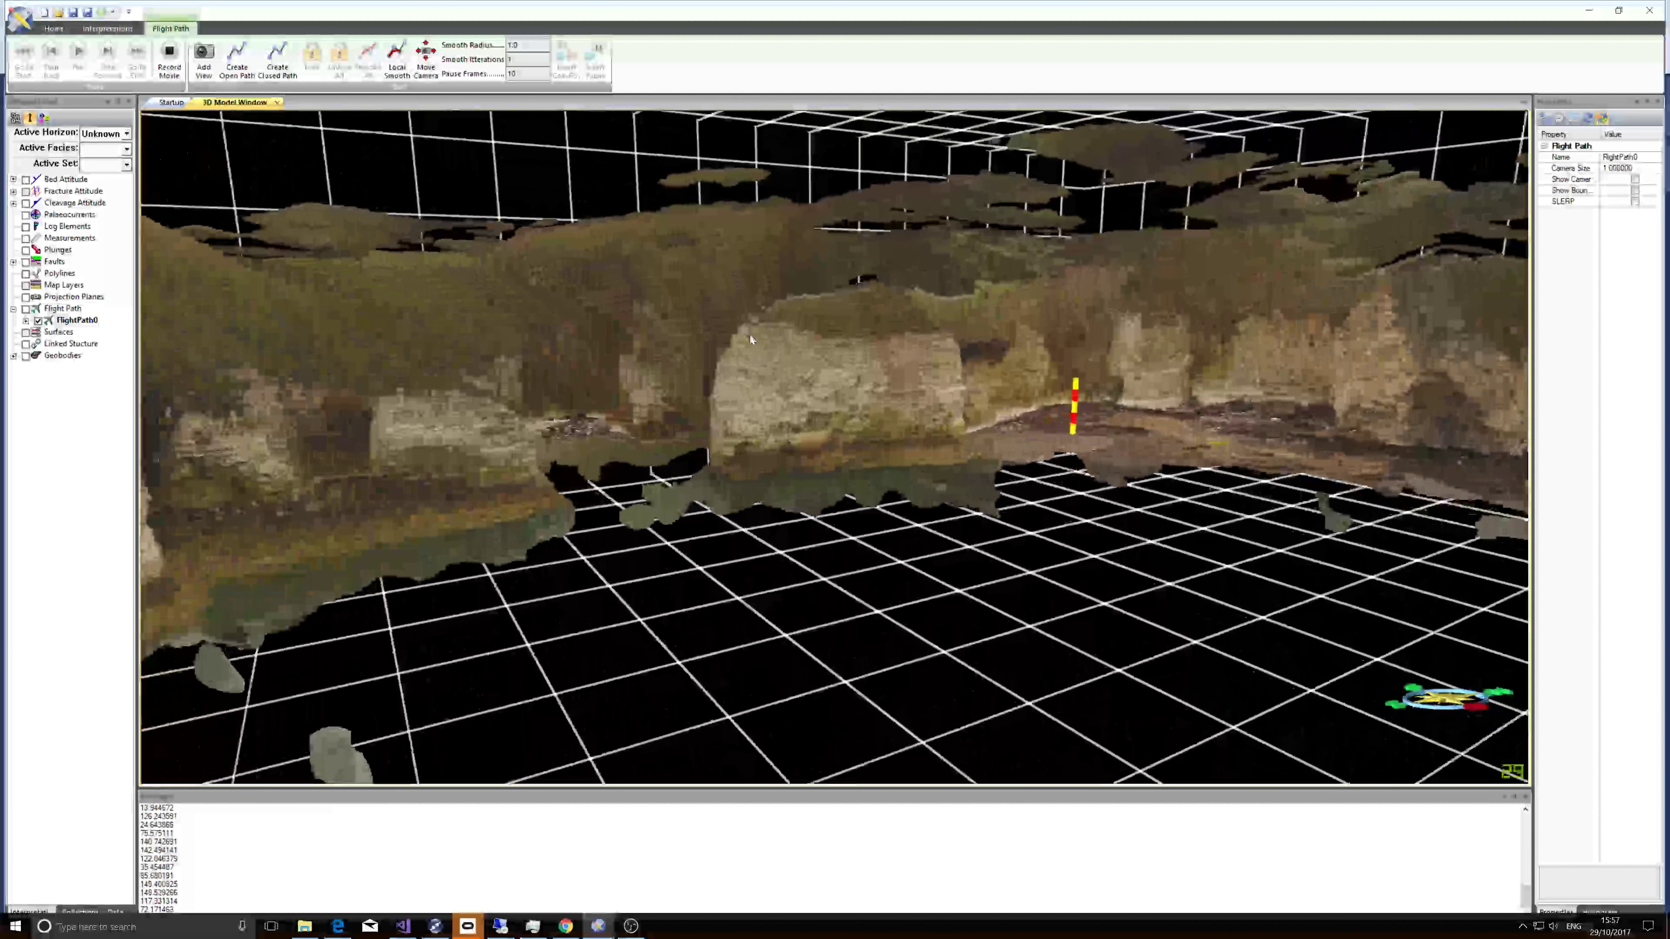
drag(738, 343, 666, 315)
mouse_move(900, 307)
mouse_down()
mouse_move(965, 326)
mouse_move(926, 308)
mouse_up()
right_drag(924, 305, 966, 324)
scroll(966, 323, up, 1)
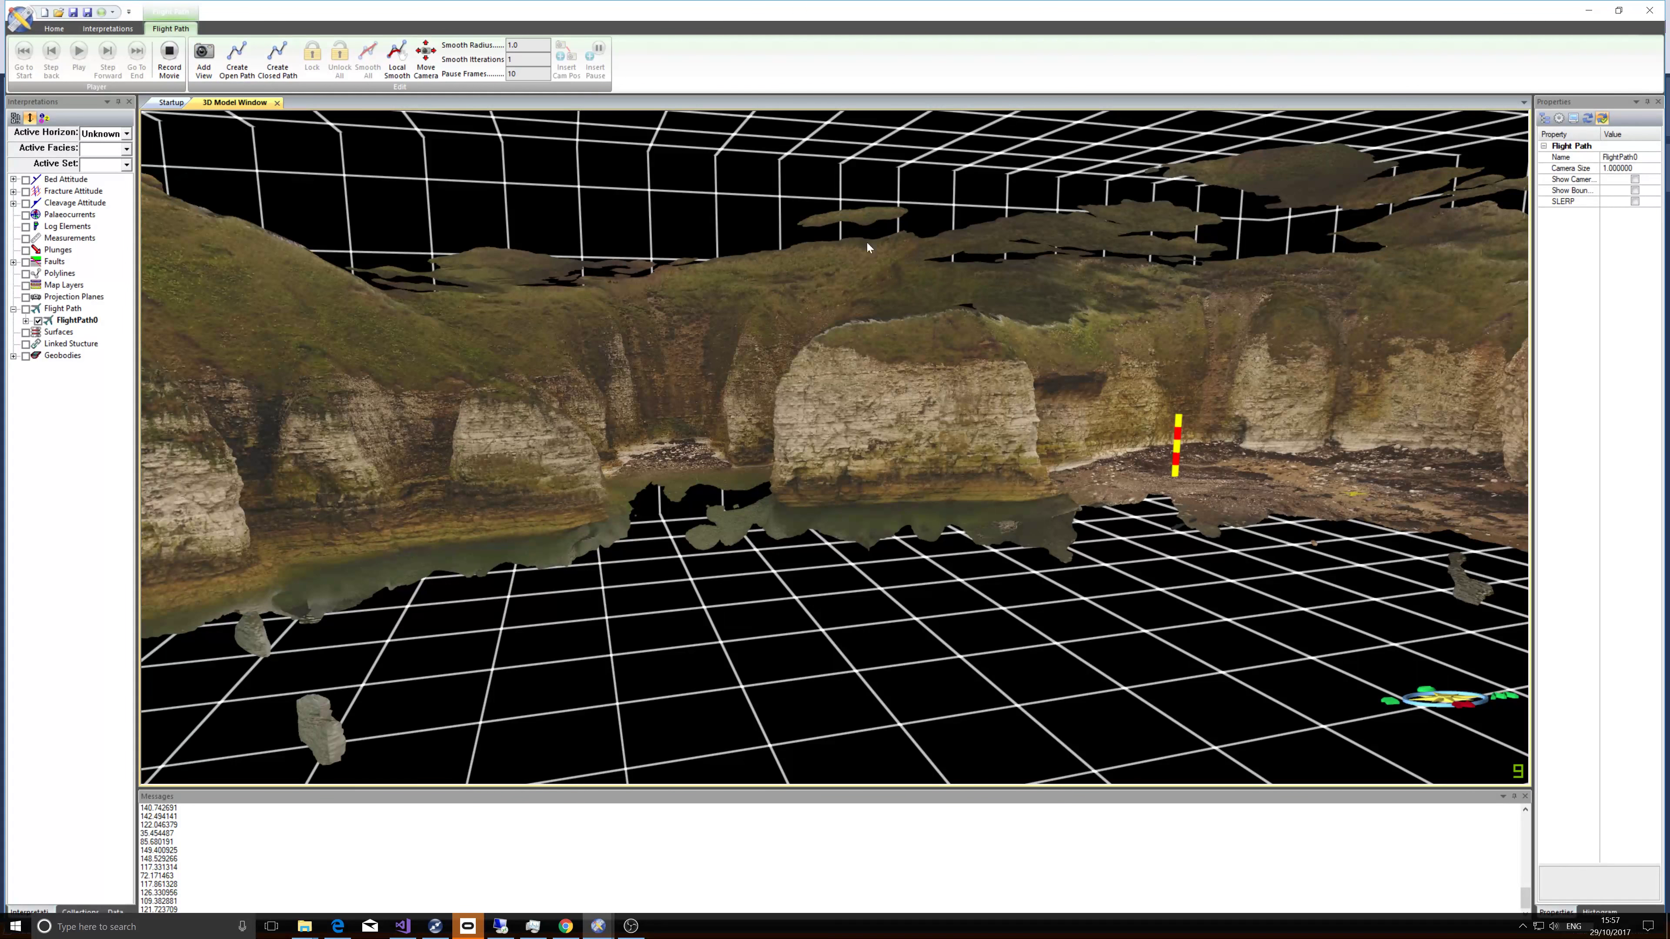
mouse_move(866, 242)
mouse_down()
mouse_move(859, 300)
mouse_move(631, 310)
mouse_up()
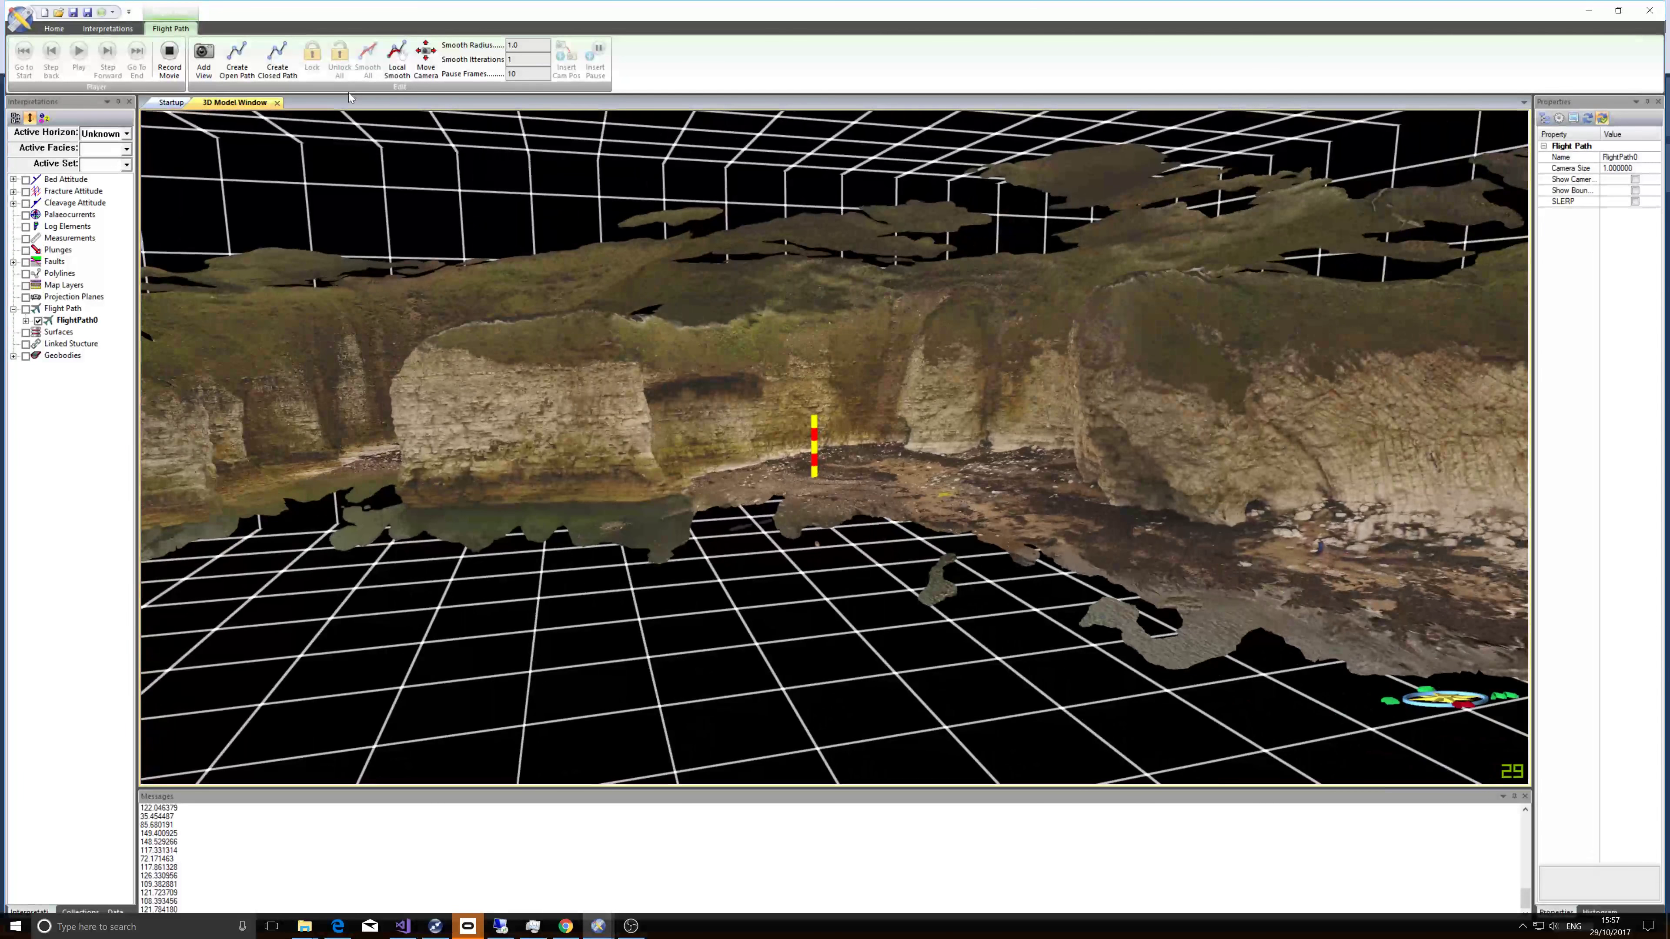
scroll(570, 343, down, 3)
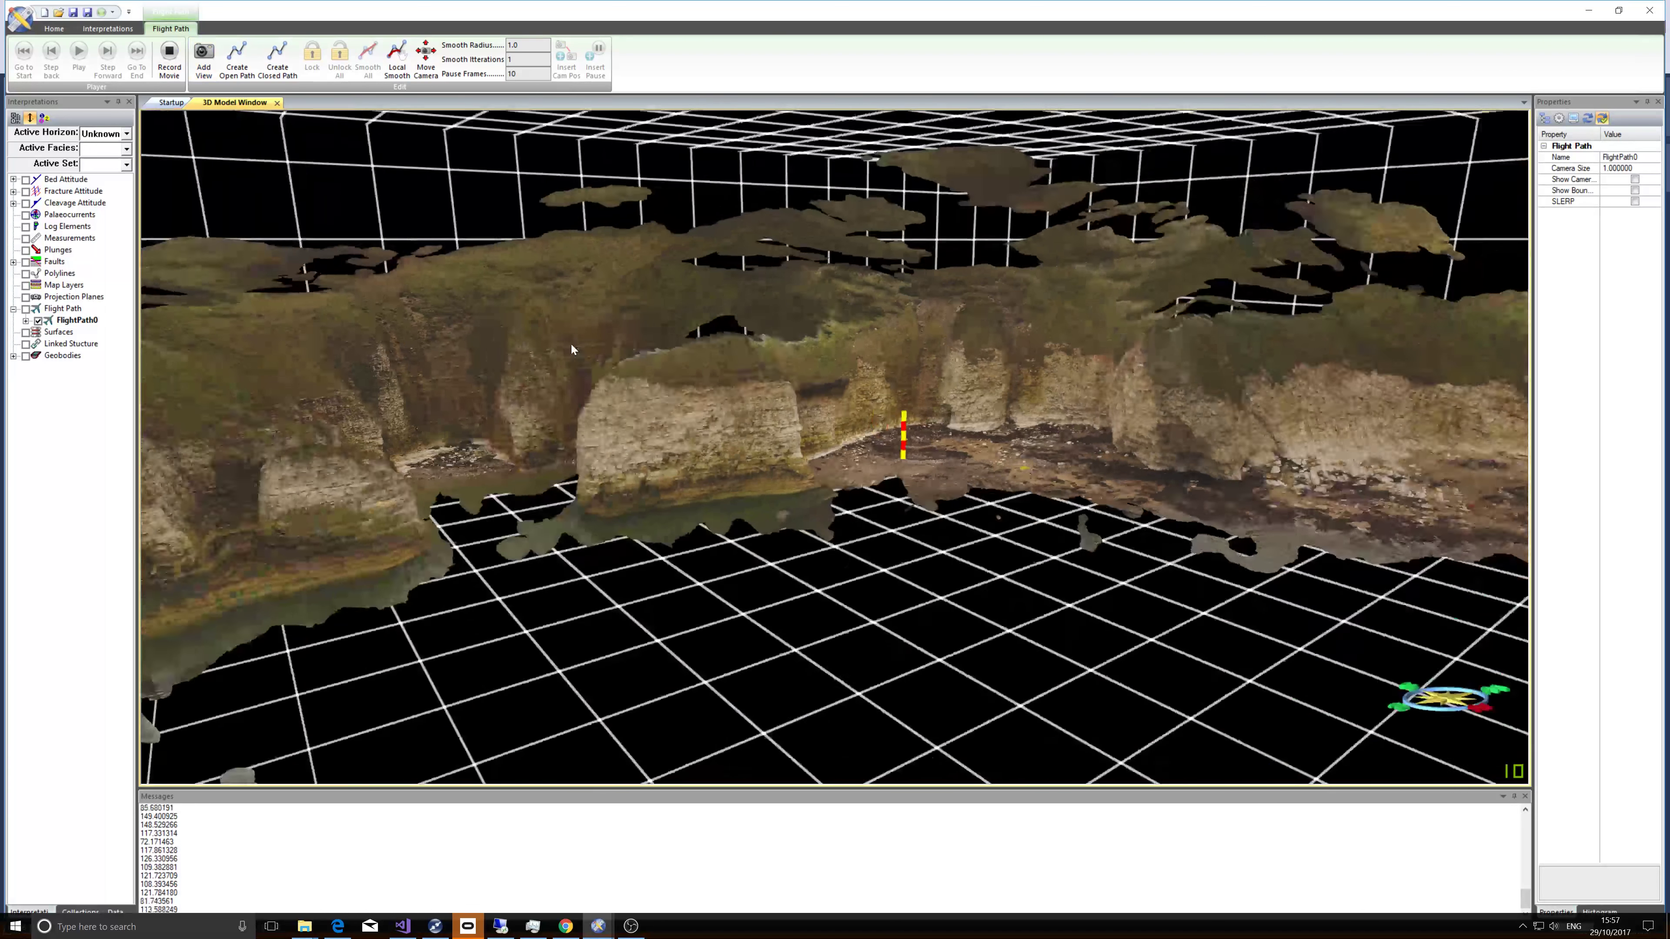
mouse_move(570, 342)
mouse_down()
mouse_move(818, 319)
mouse_move(728, 314)
mouse_move(590, 348)
mouse_up()
scroll(729, 356, up, 3)
click(206, 56)
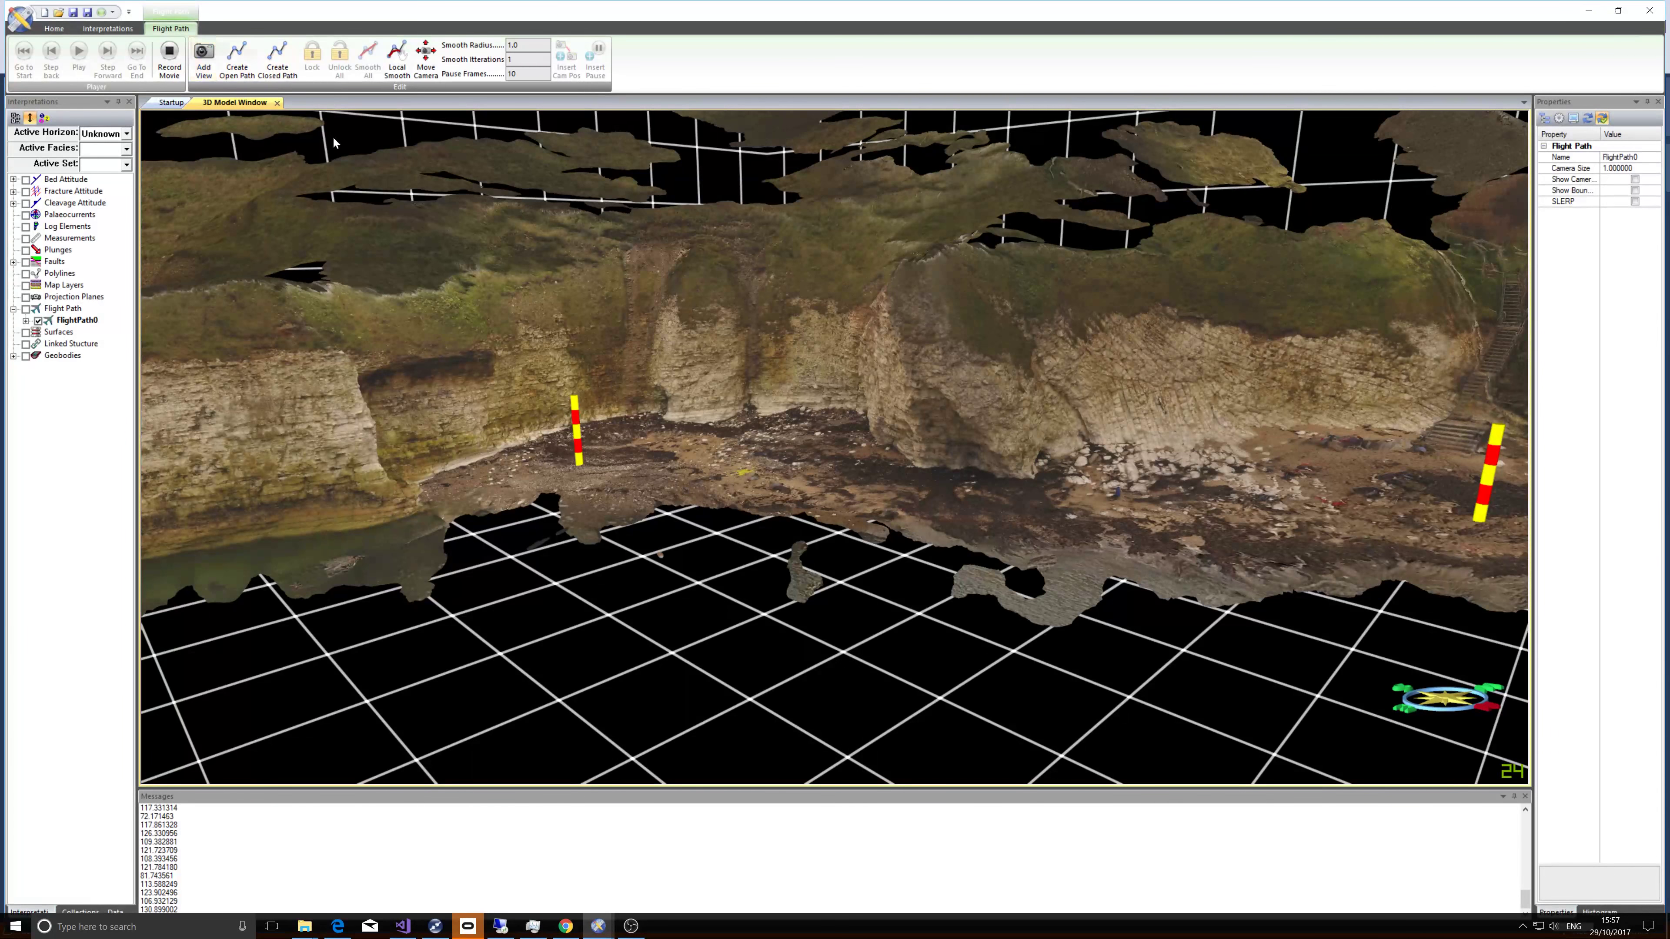
Move closer to the bay with the stairway and add a fourth camera view.
drag(907, 431, 1086, 390)
middle_drag(1092, 390, 753, 431)
scroll(754, 433, up, 4)
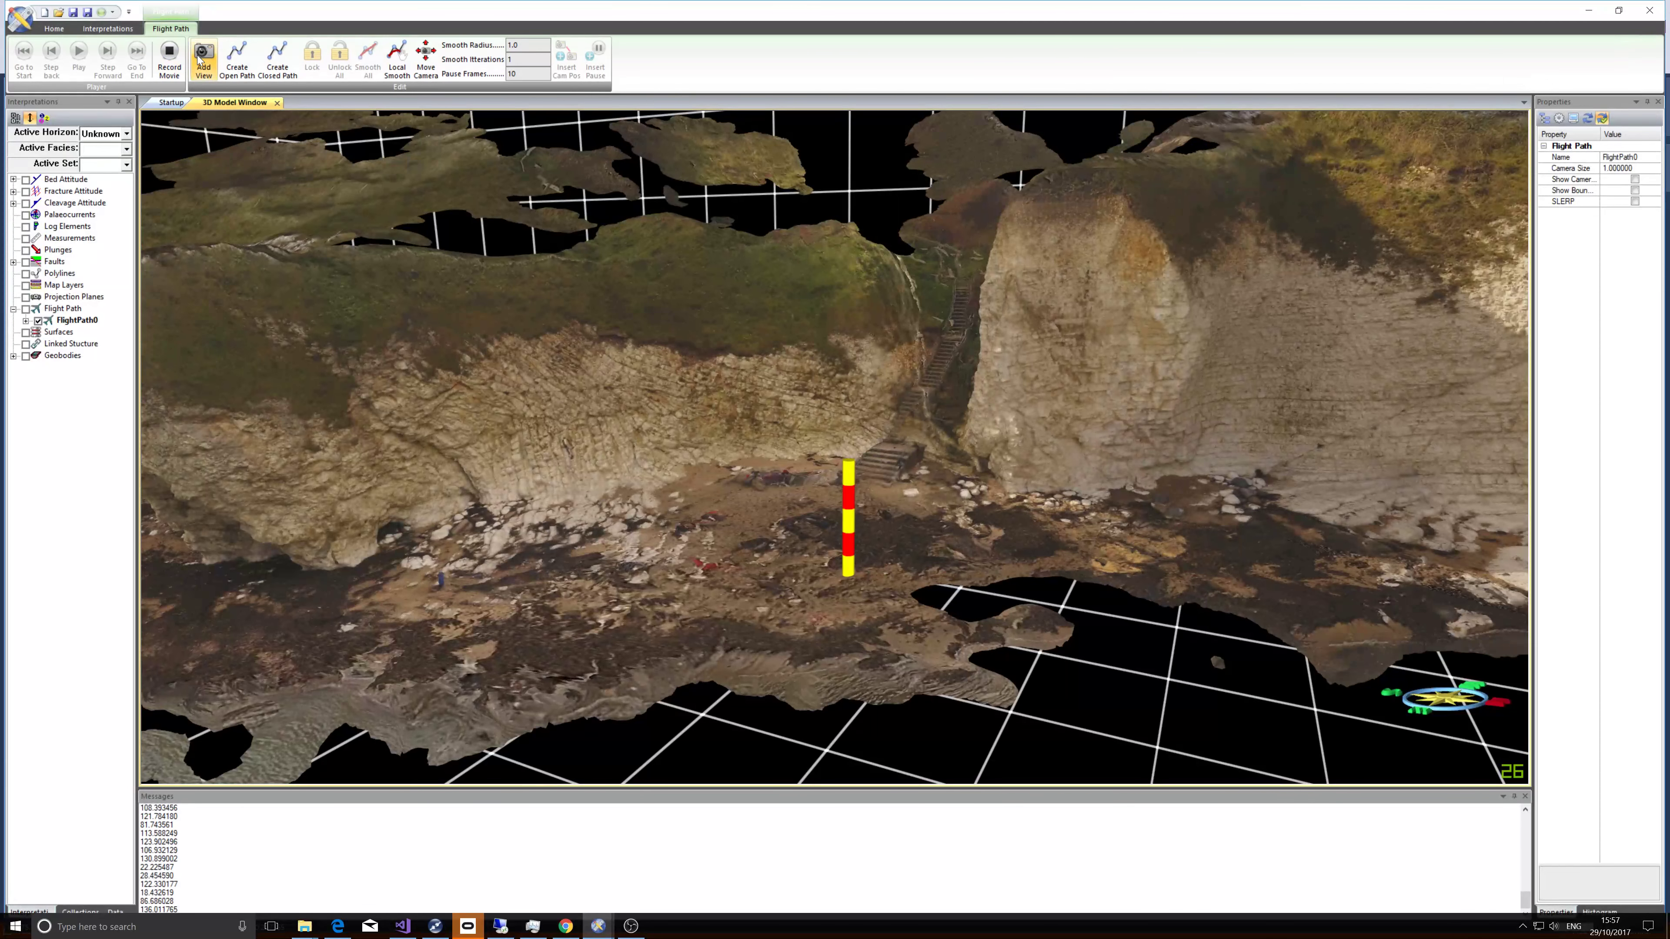
click(205, 60)
Turn toward the large chalk block beside the stairway and add a fifth camera view.
middle_drag(990, 409, 569, 443)
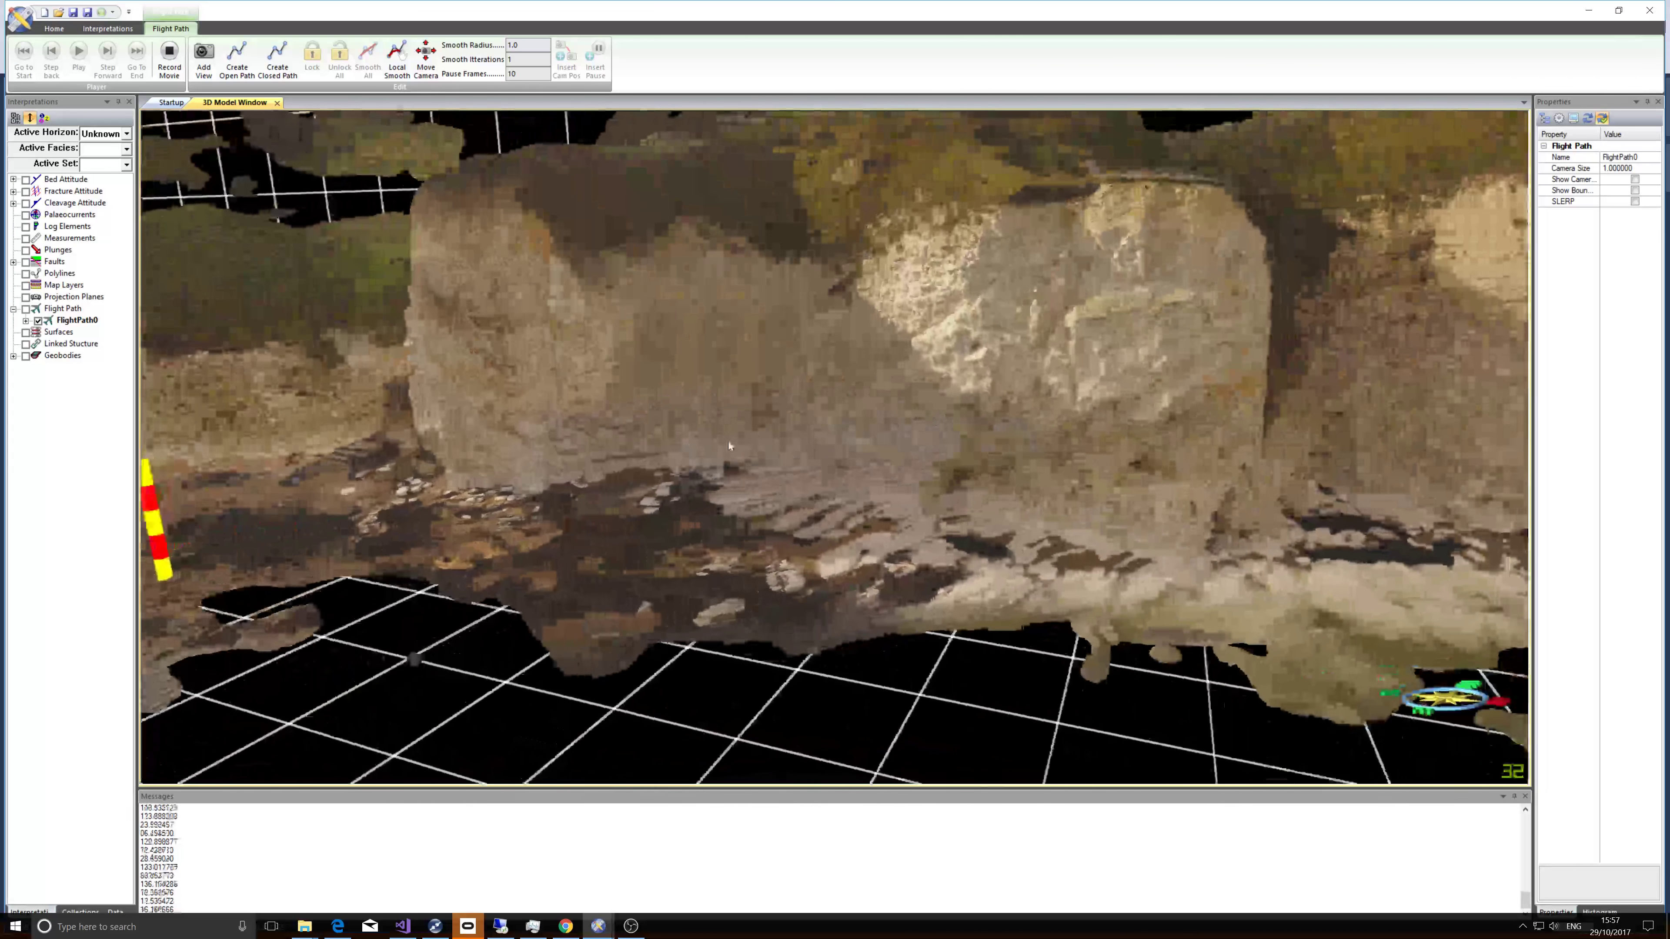
click(203, 58)
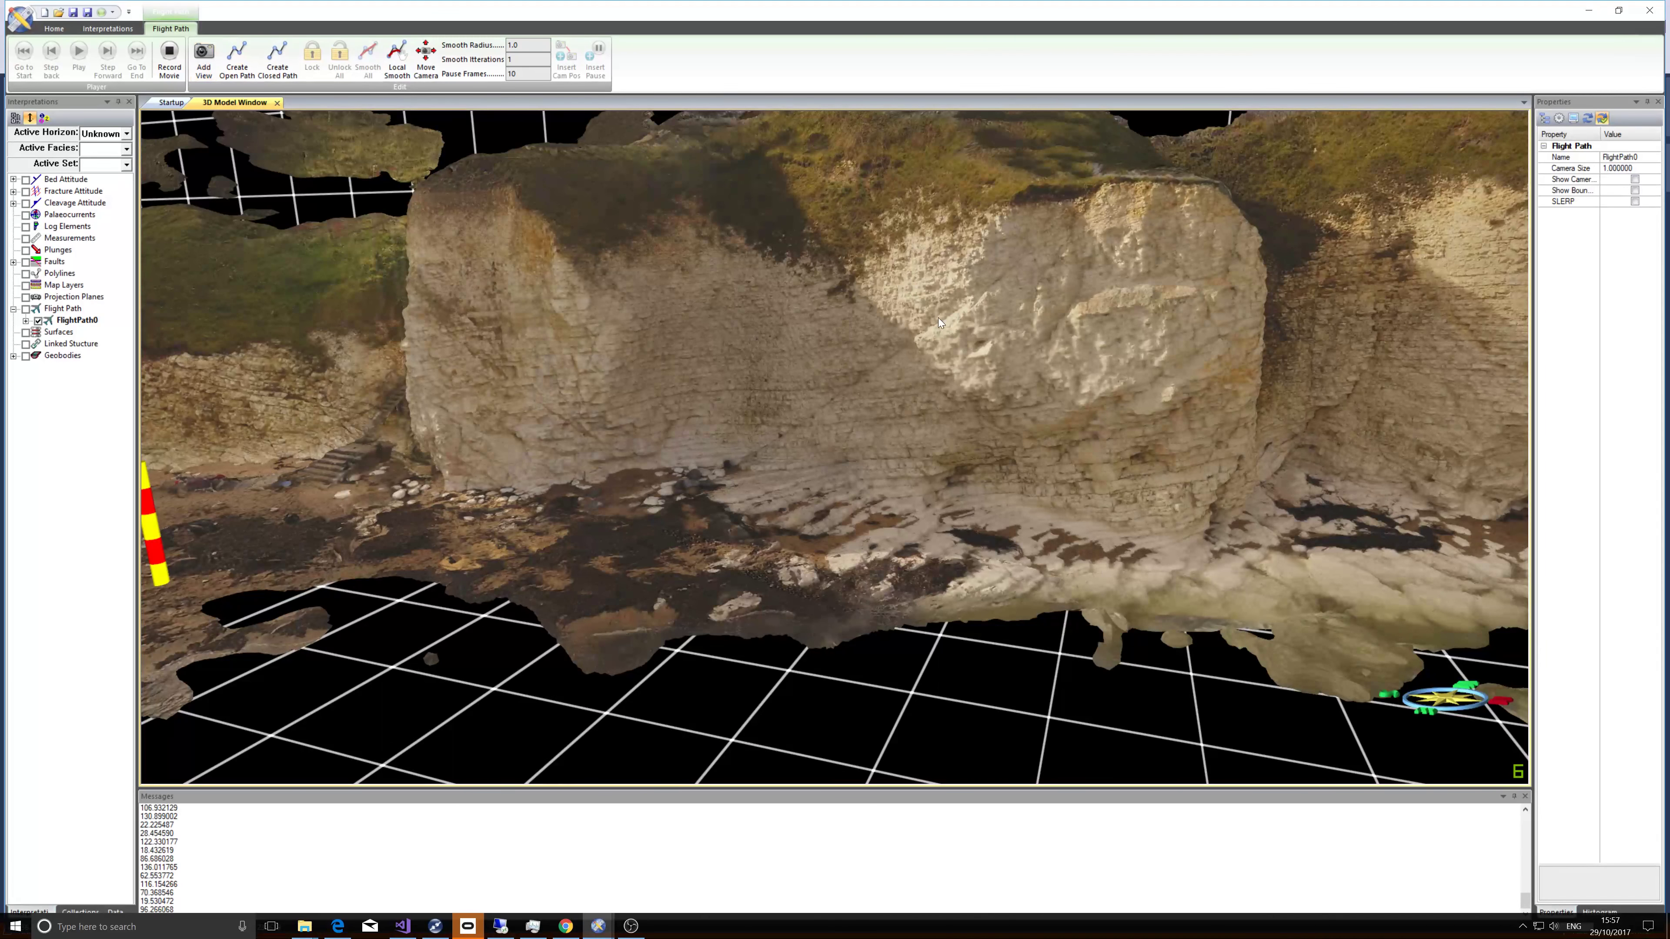
Zoom out to the whole model and create an open path through the added views.
middle_drag(1068, 352, 648, 407)
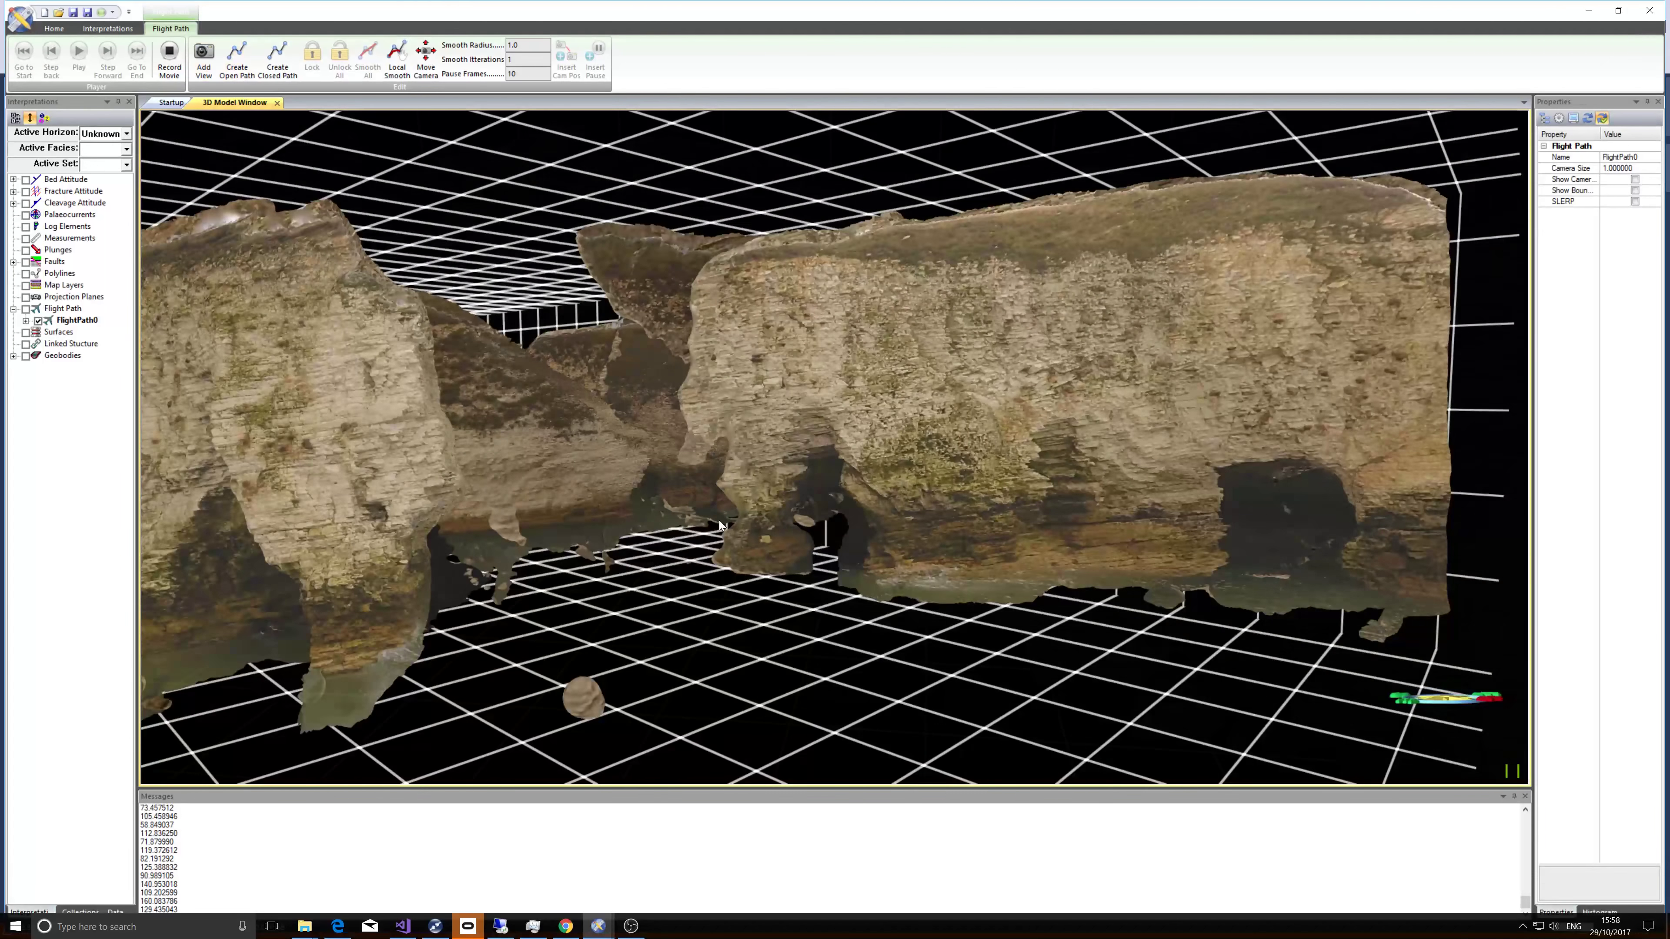
scroll(719, 455, down, 5)
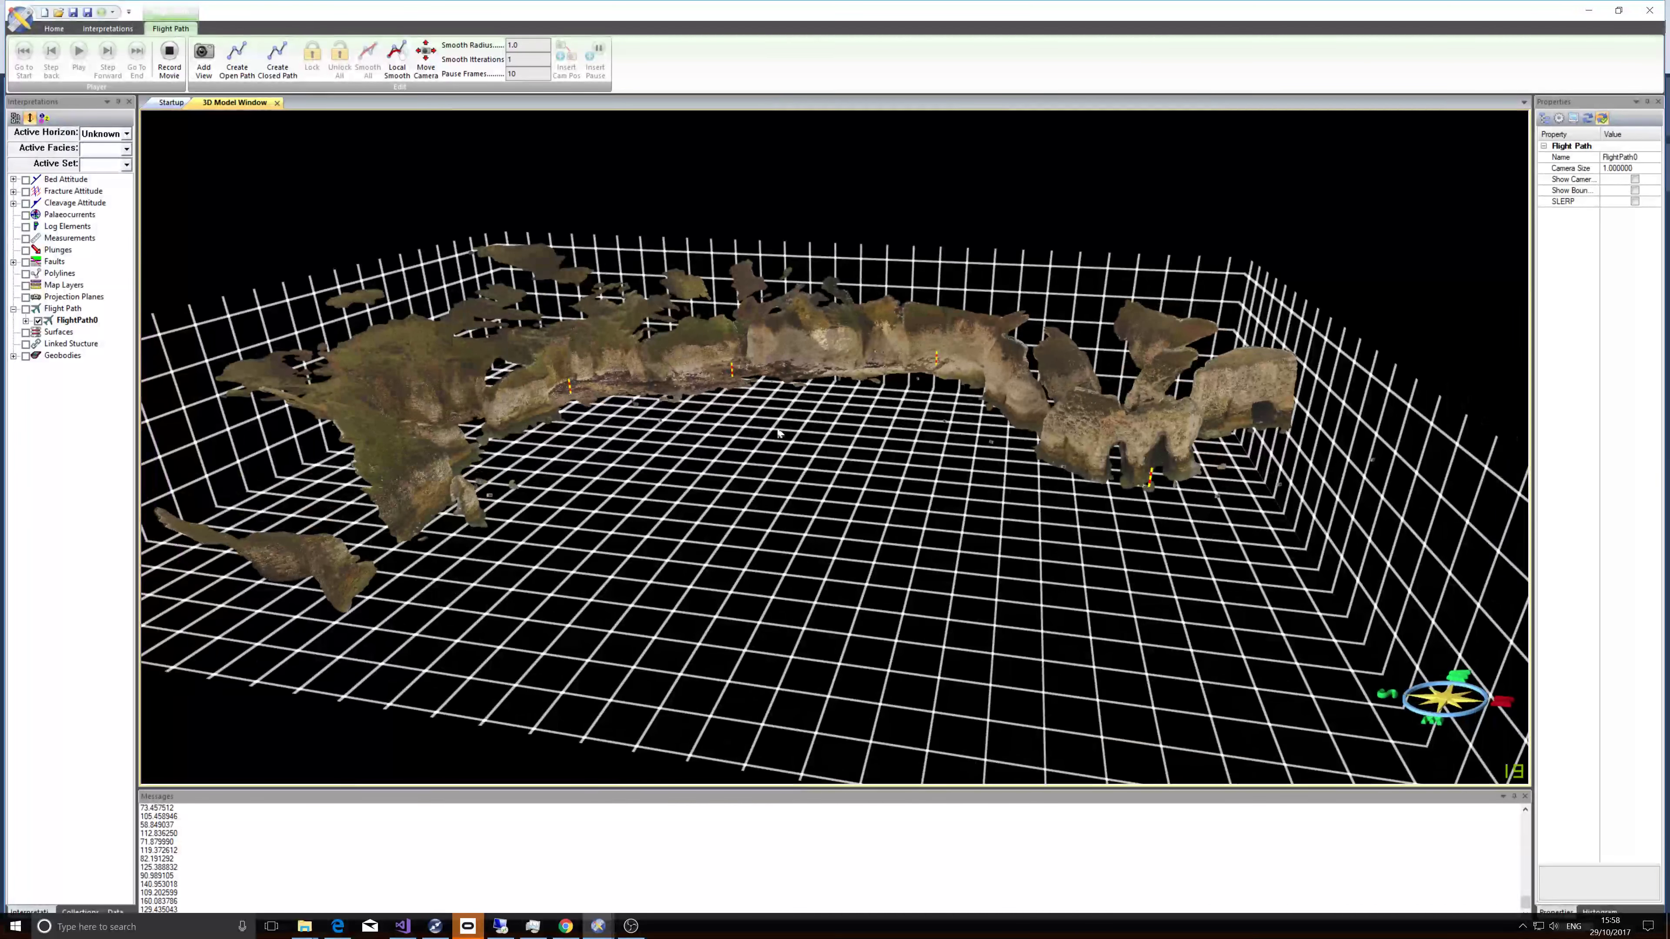
click(237, 68)
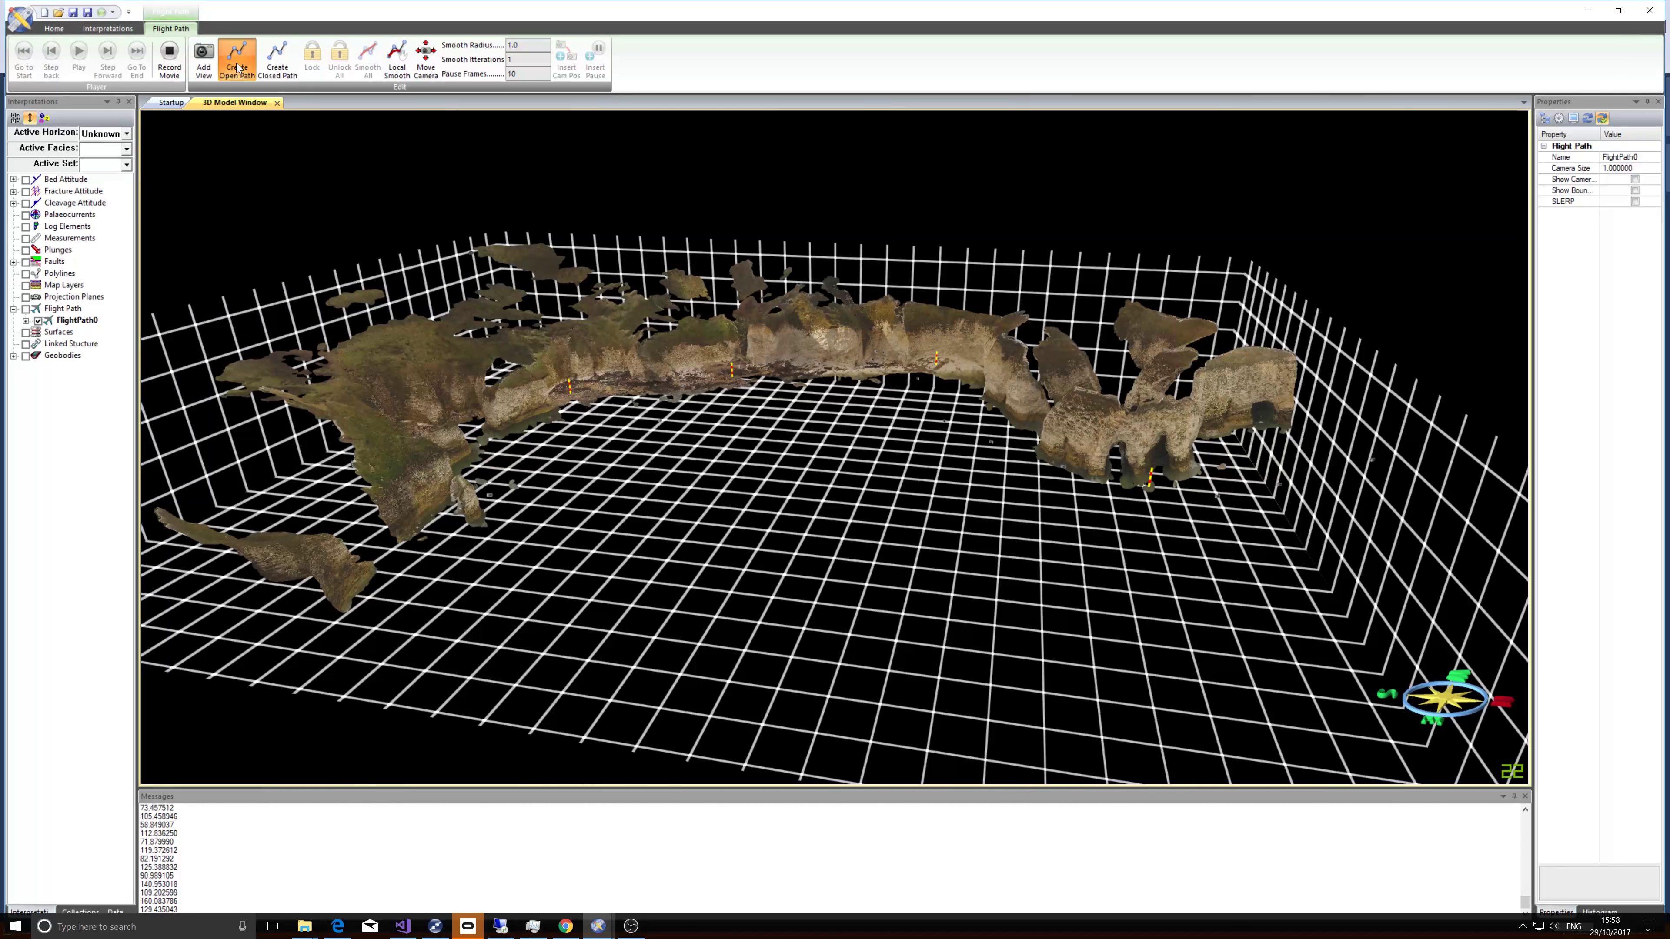
Select FlightPath0 and enable Show Cameras in its properties.
scroll(586, 353, up, 2)
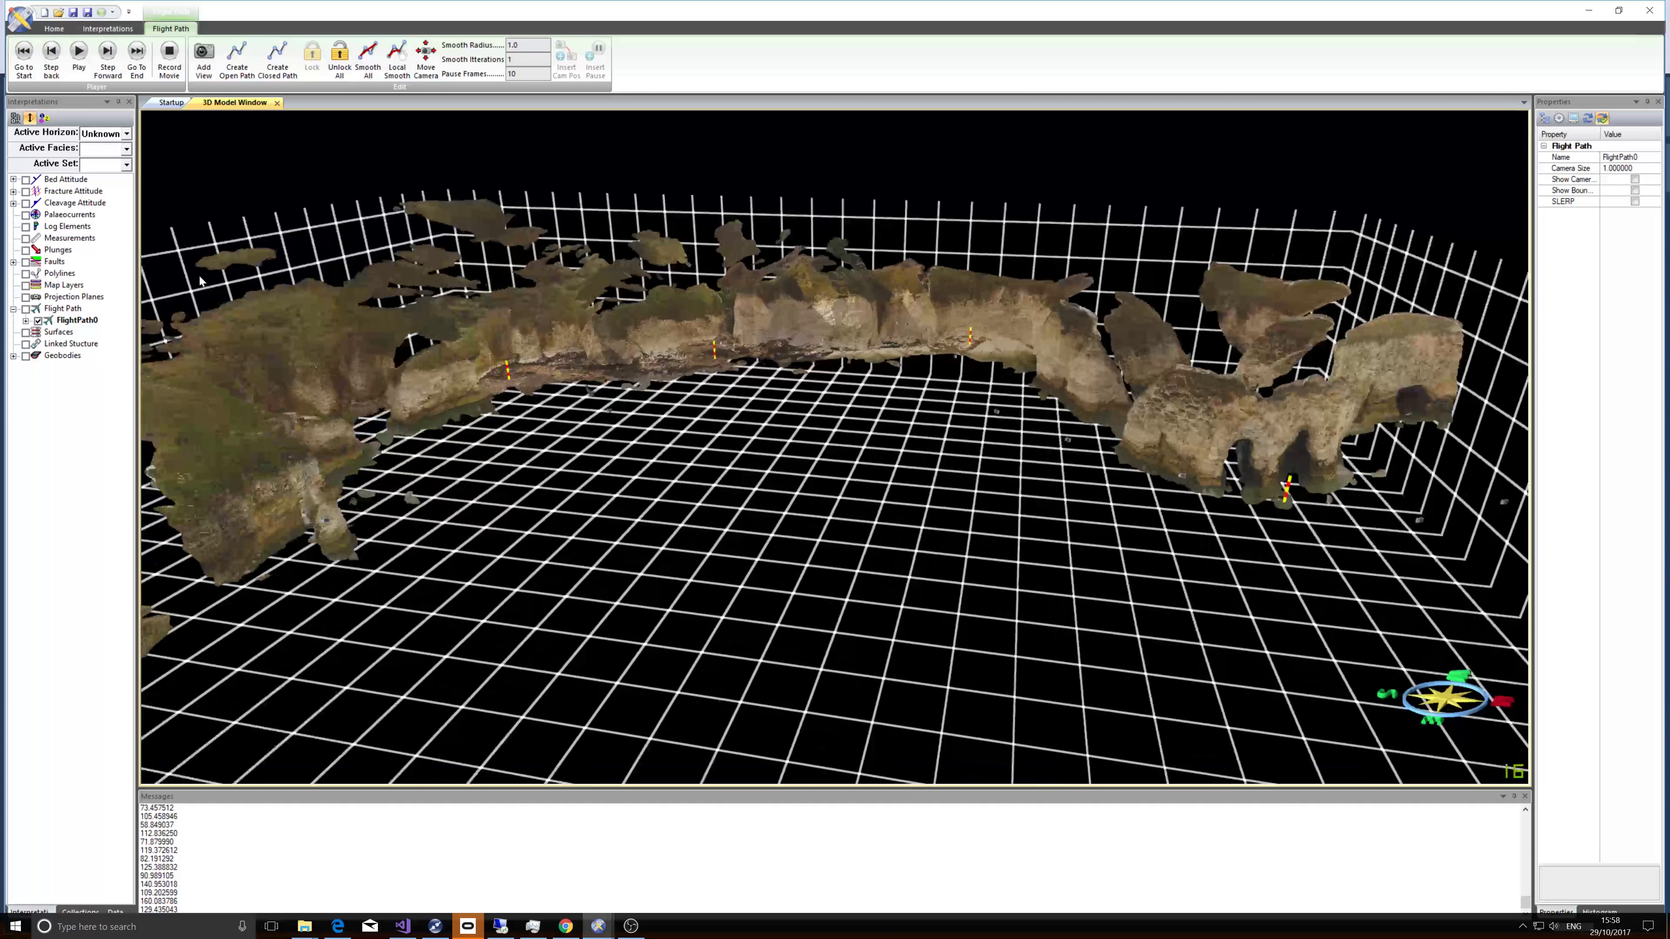
click(70, 322)
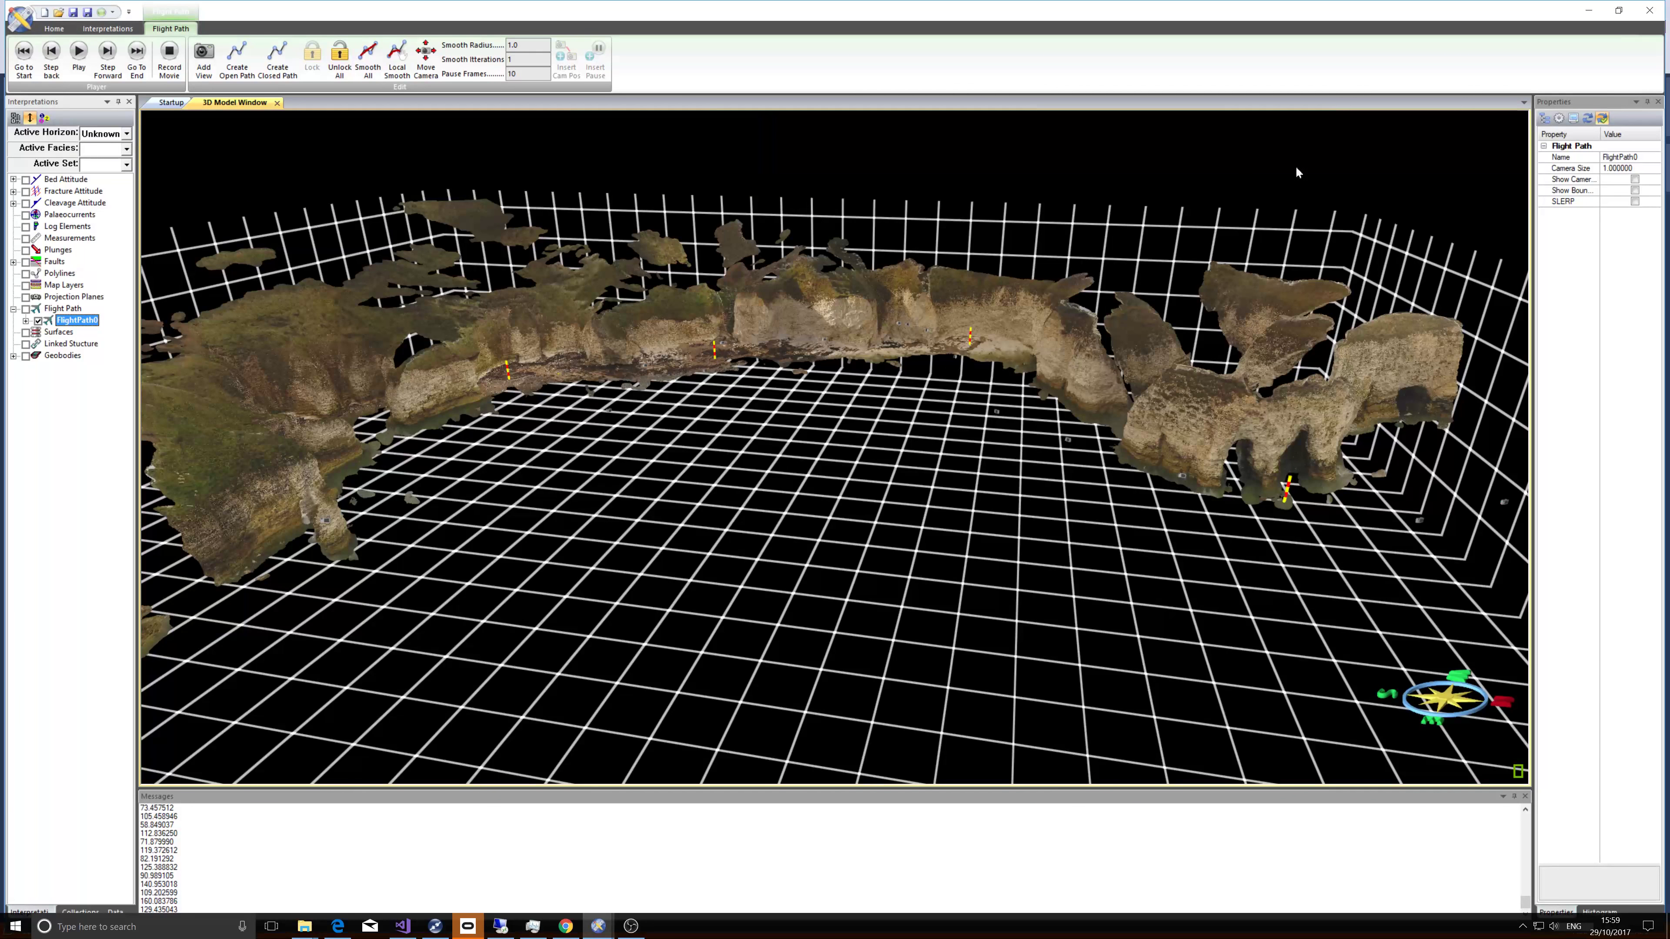
click(1635, 180)
scroll(758, 324, up, 5)
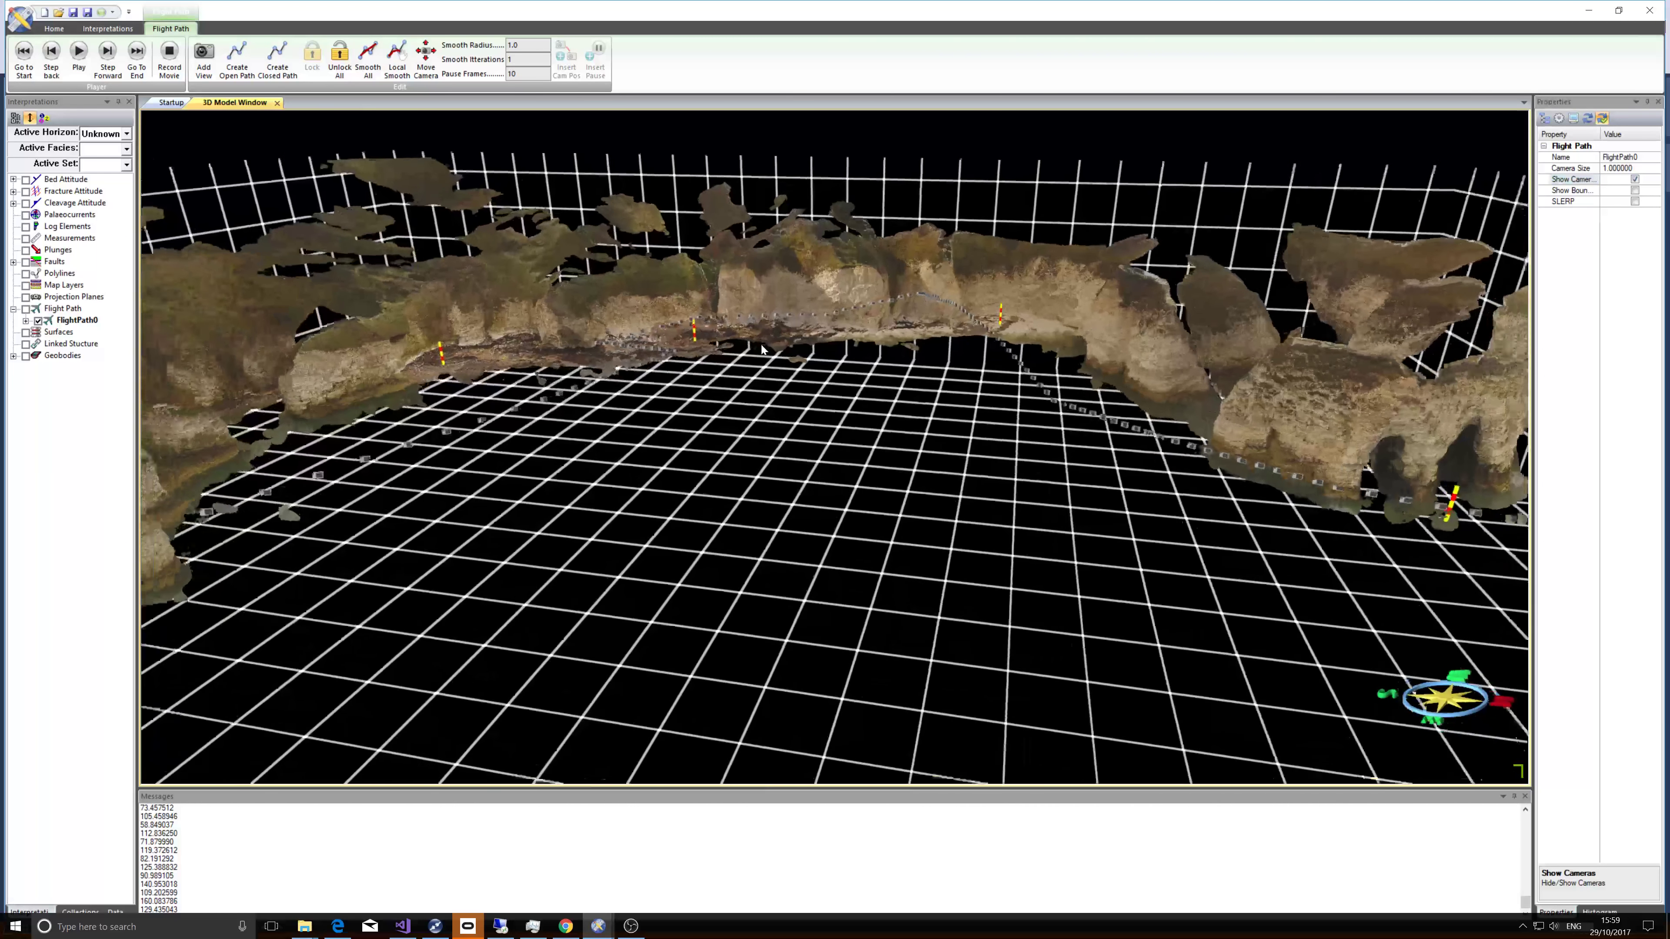
Return the flight path to its start and play the animation.
drag(758, 323, 600, 551)
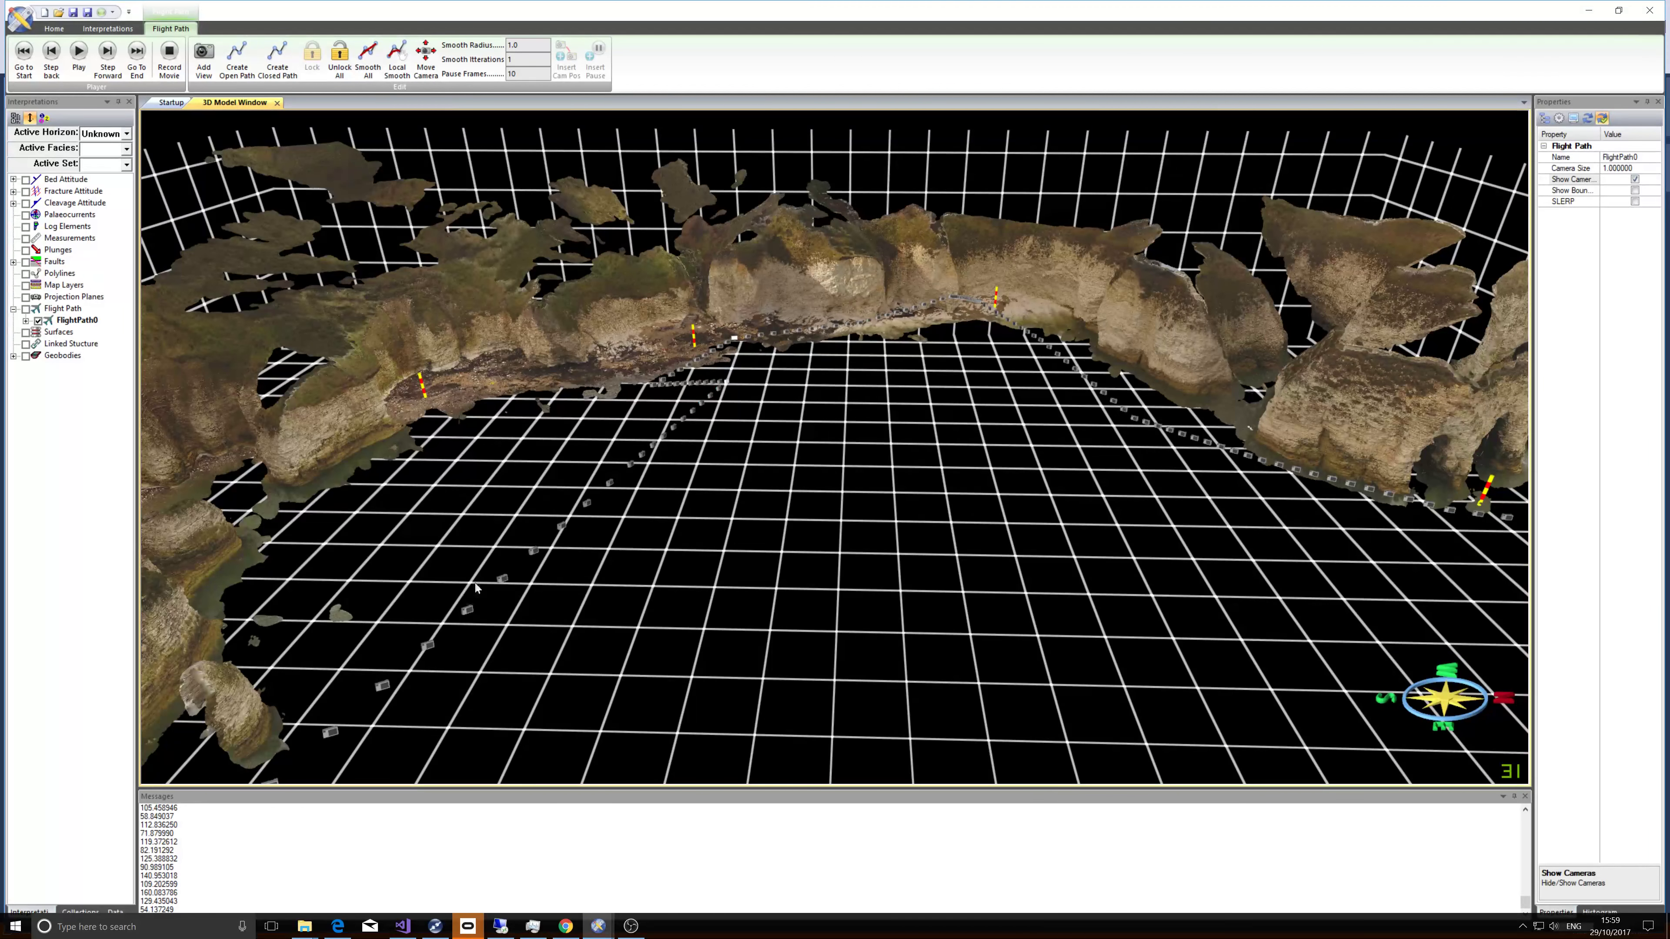
scroll(688, 427, down, 10)
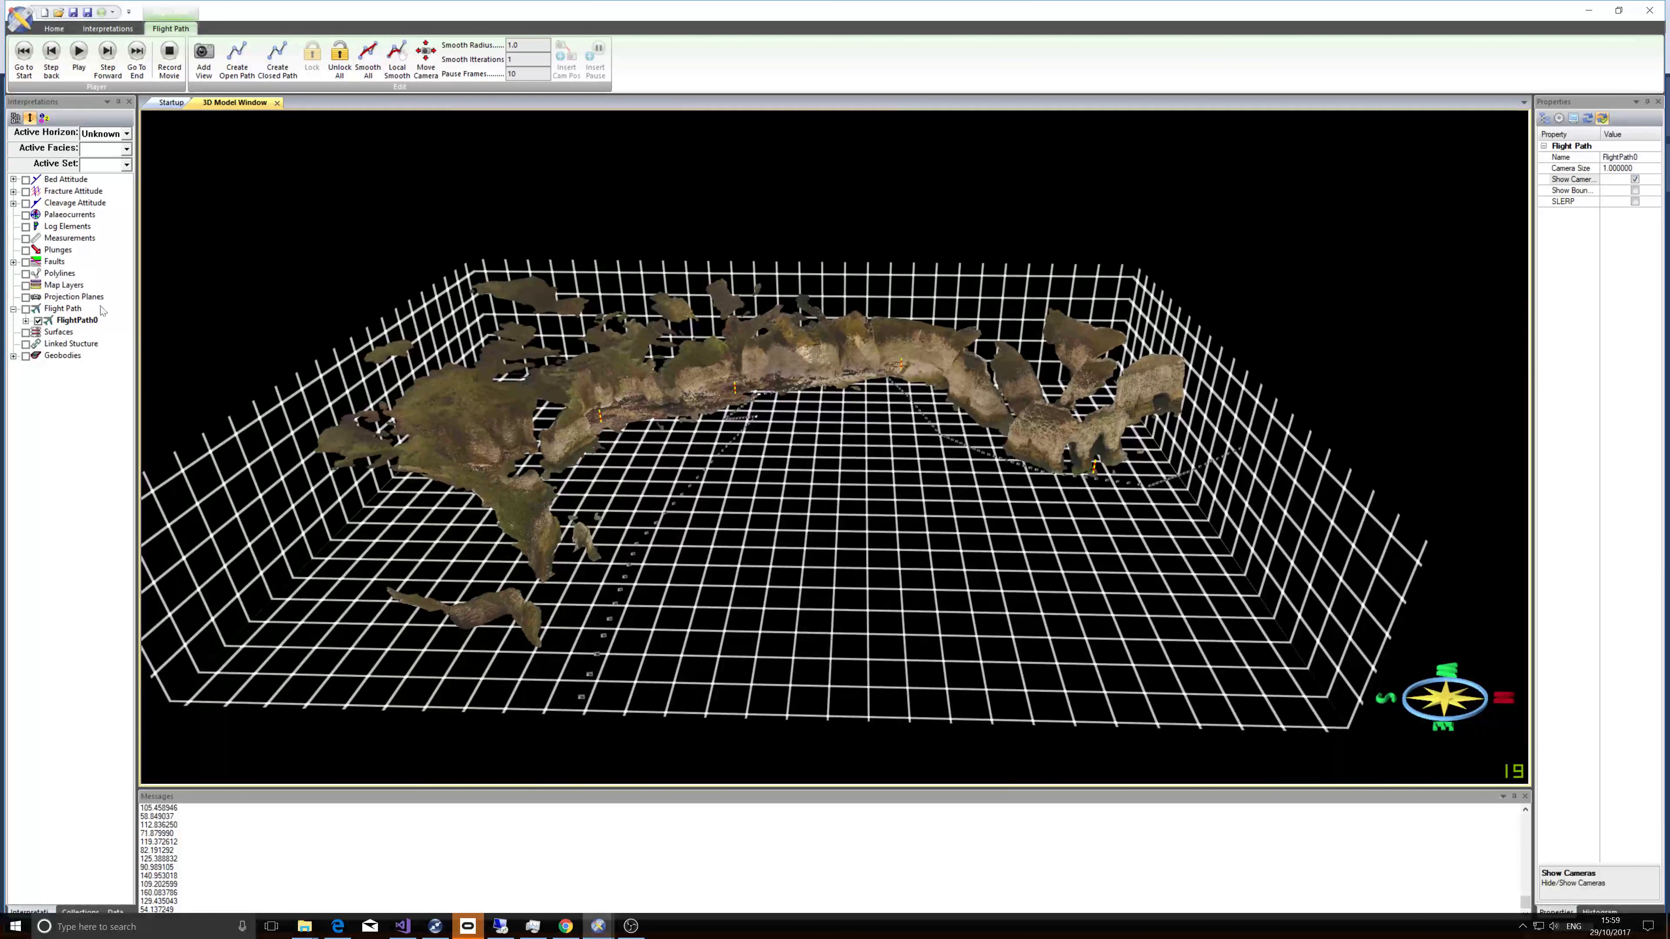
click(25, 58)
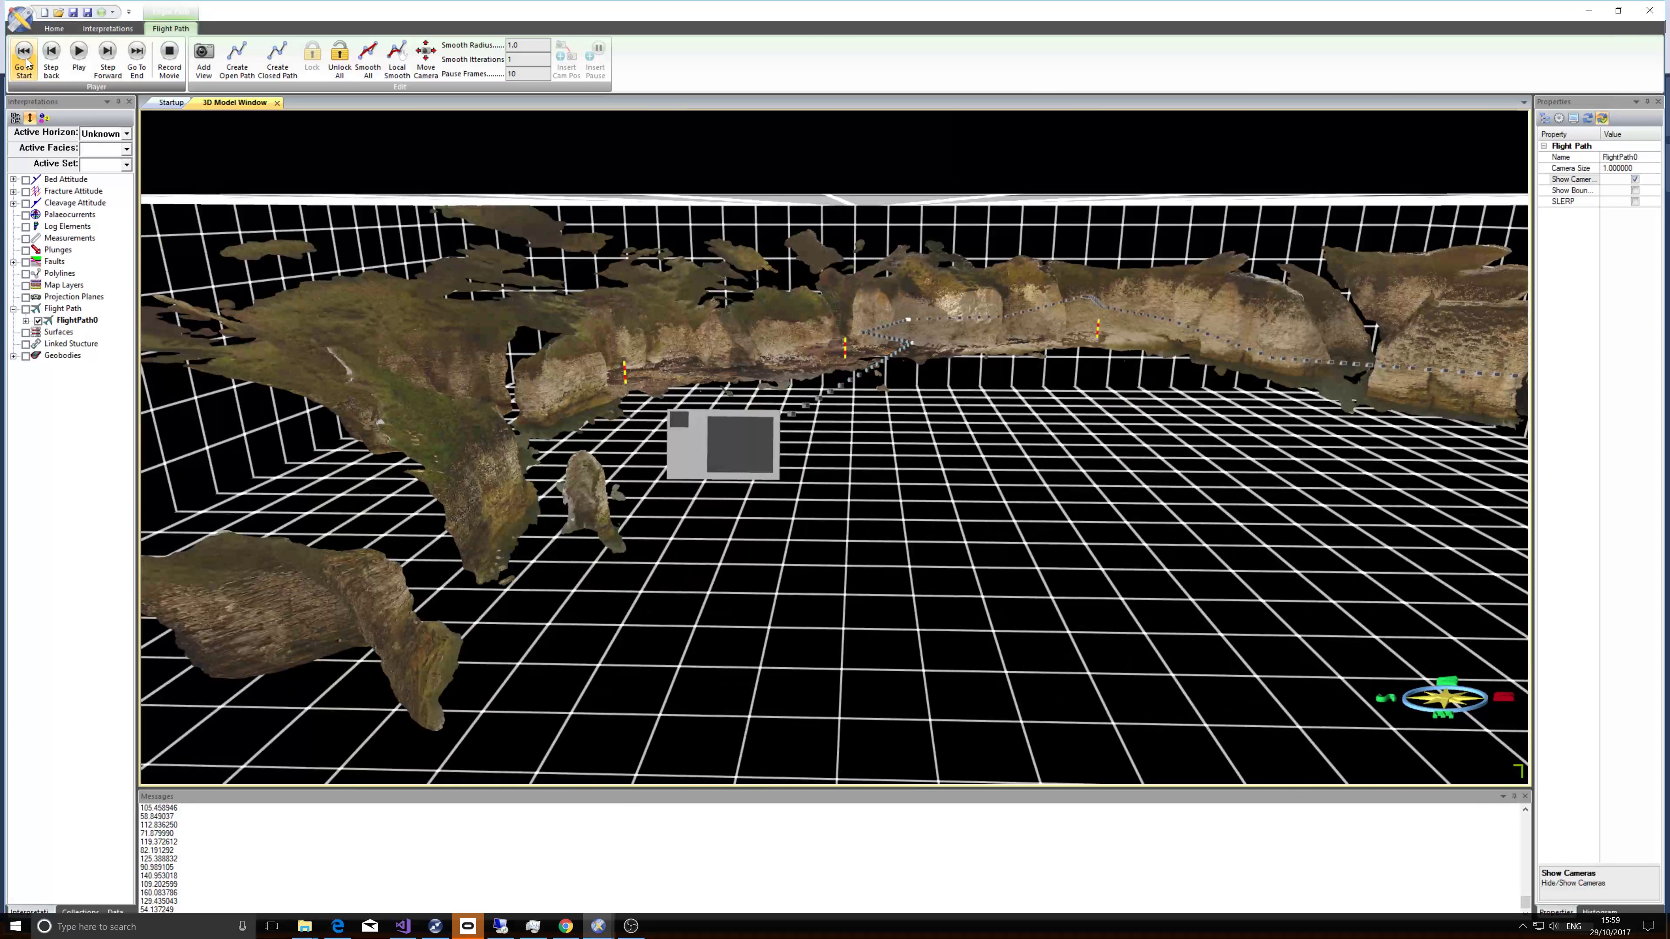
click(78, 62)
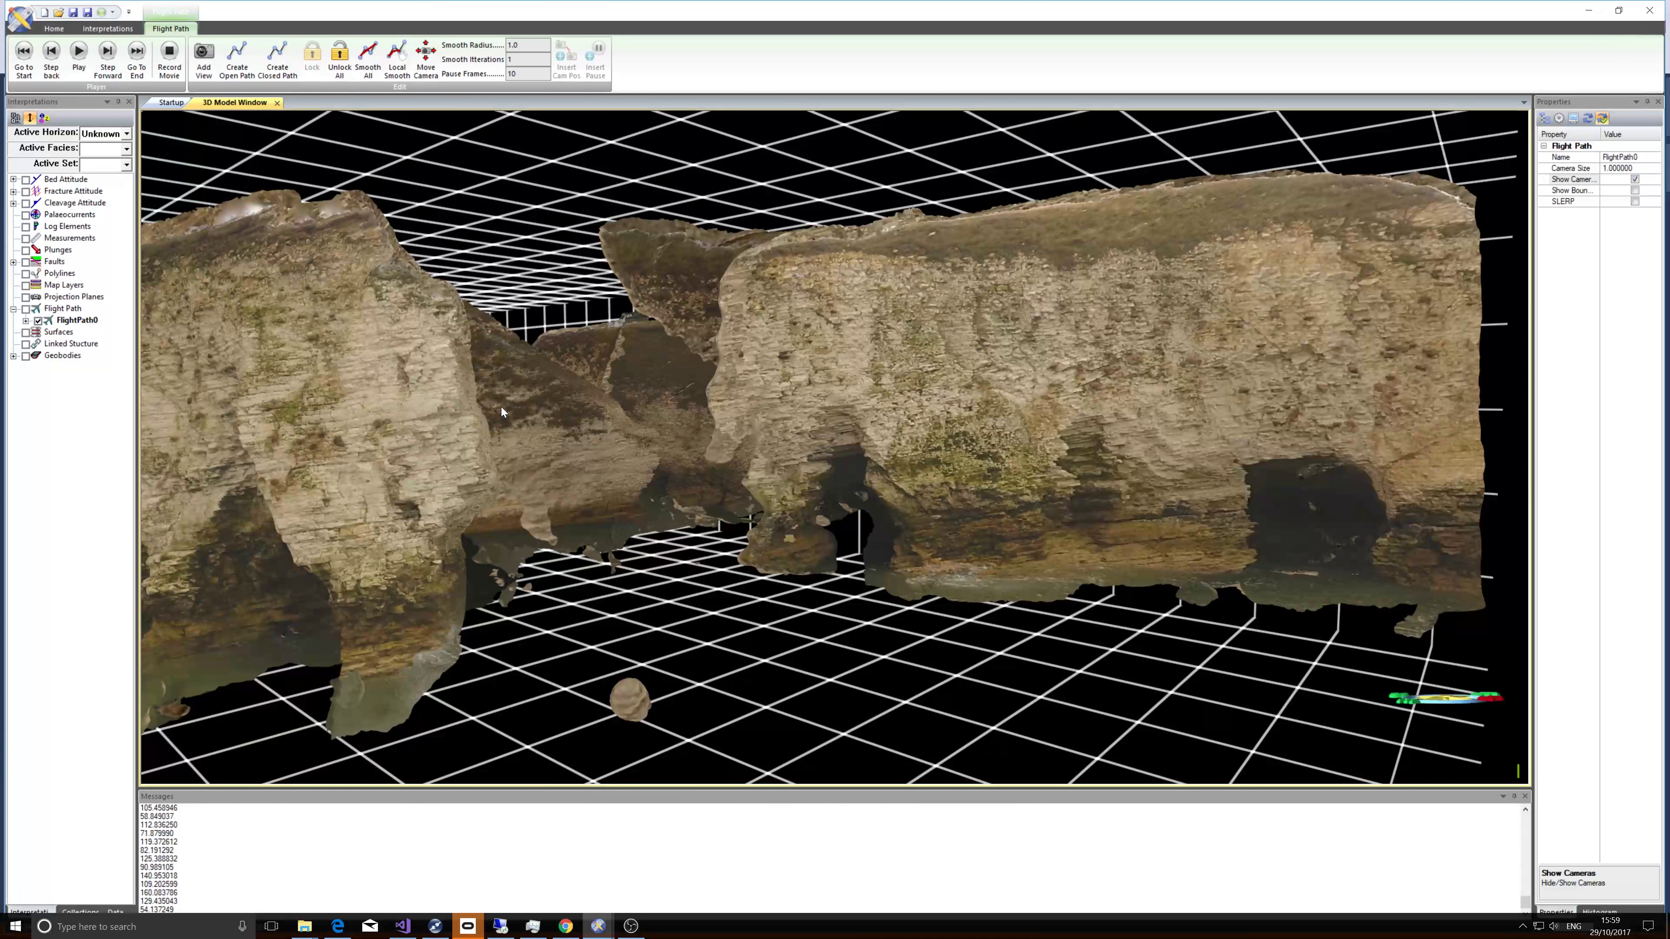
Set the duration of FlightPath0 to 60 seconds.
right_click(92, 324)
click(84, 323)
right_click(81, 322)
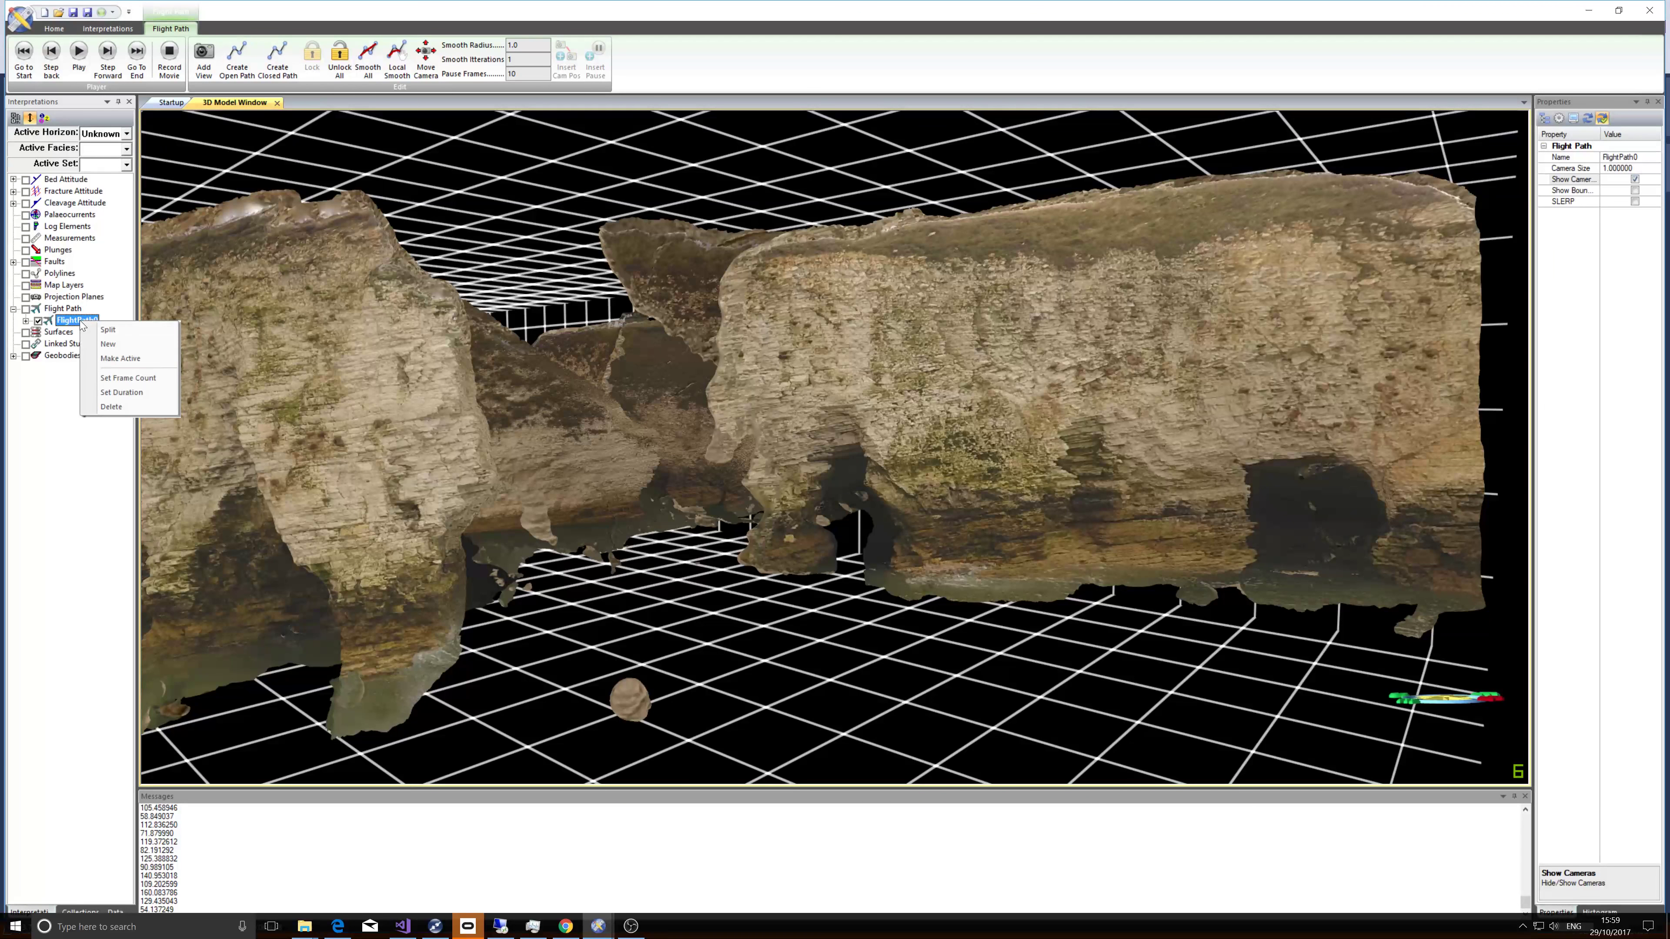
click(113, 393)
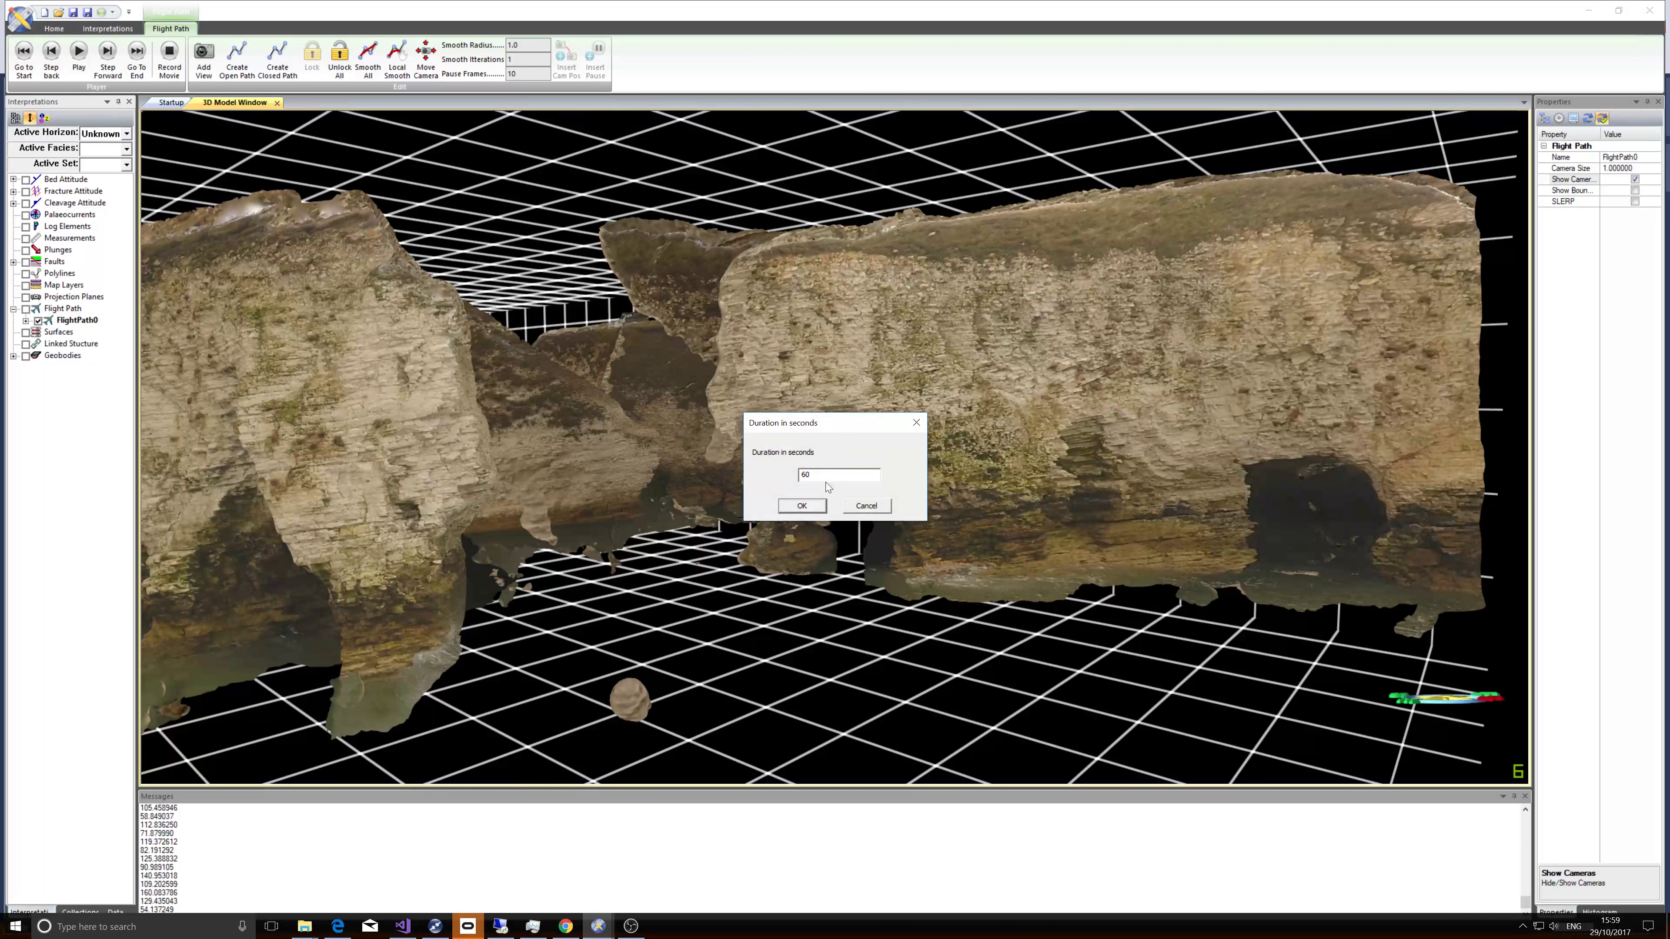
click(800, 506)
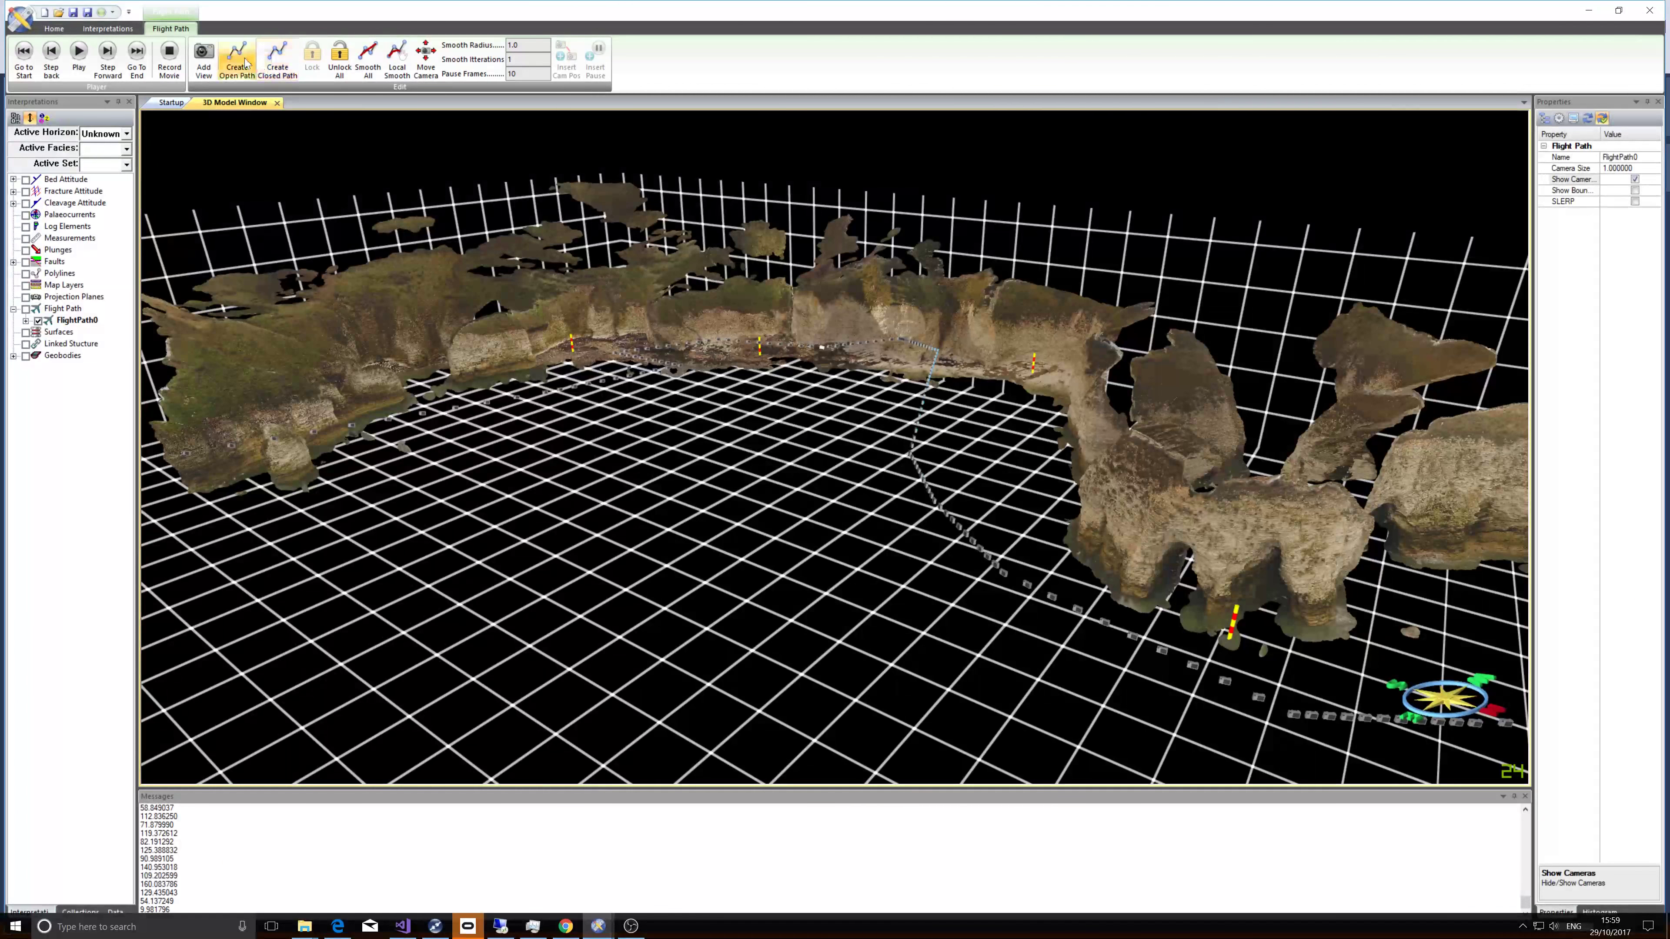
Create the open path again and orbit the model to inspect the path line.
click(245, 62)
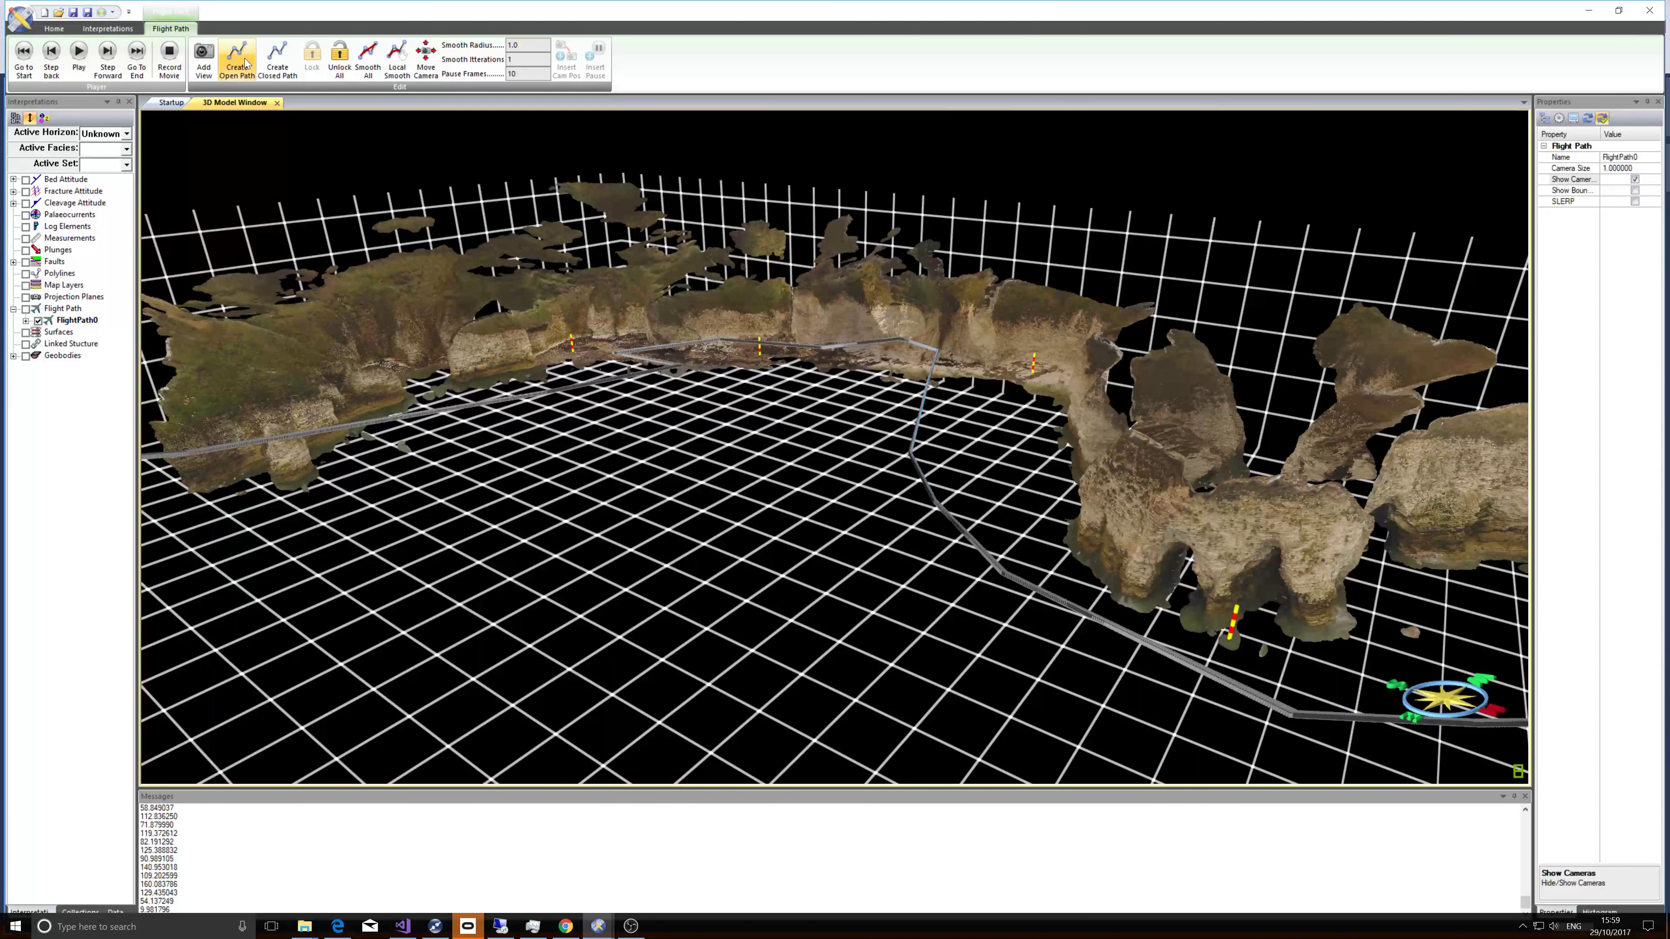
drag(617, 431, 399, 450)
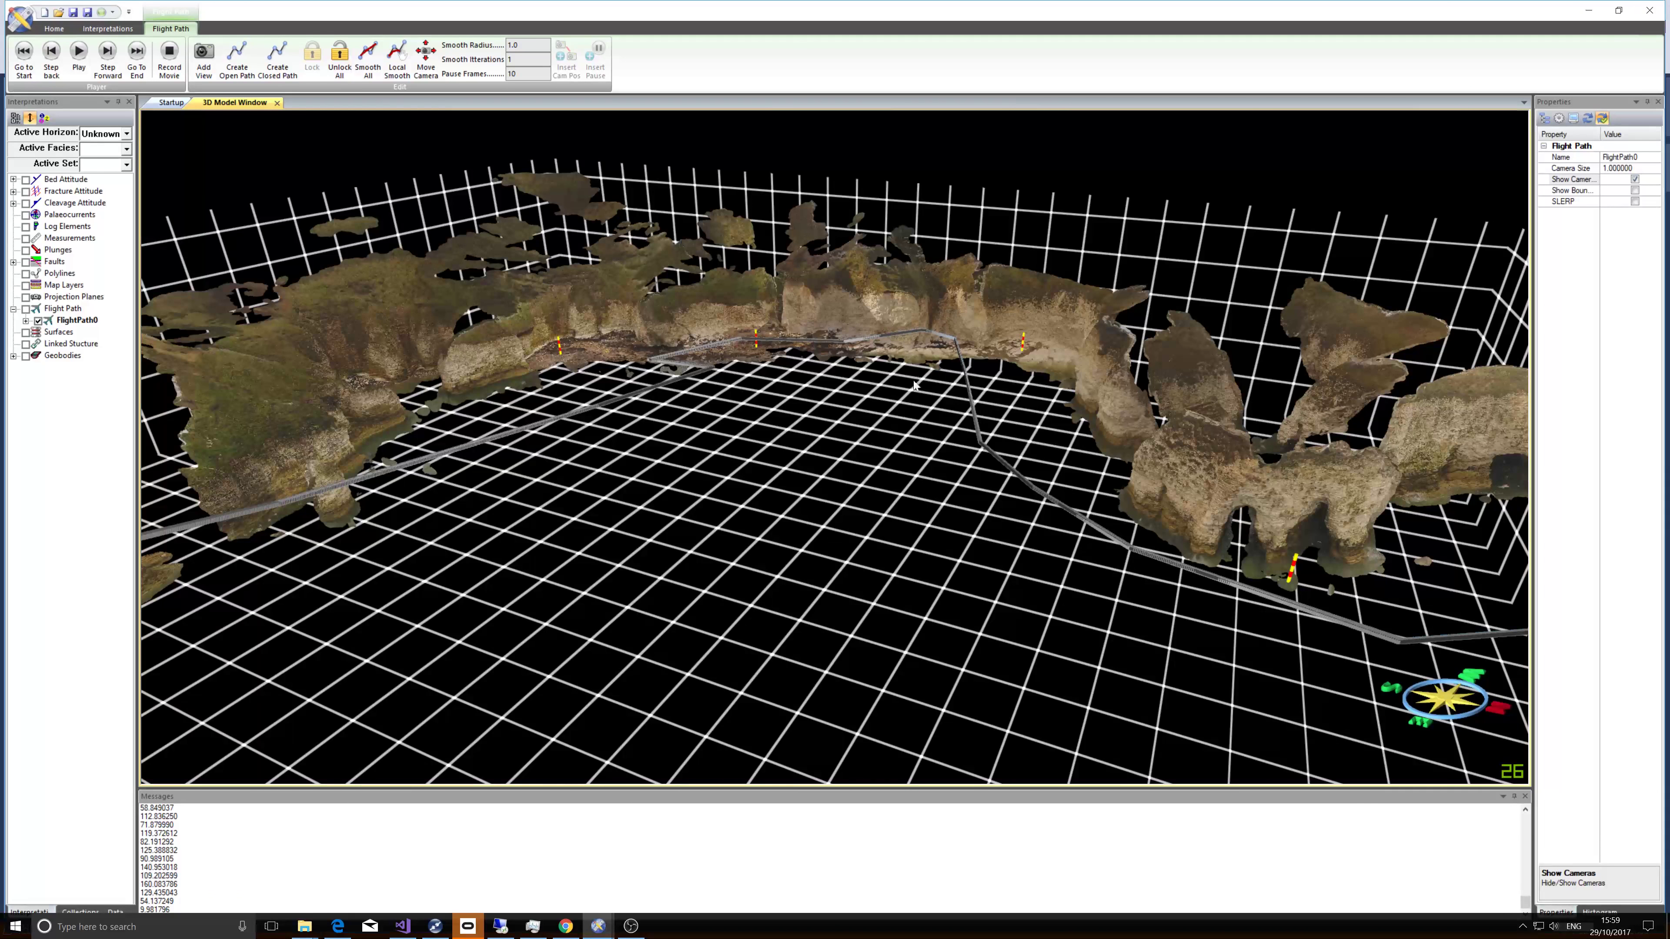
right_drag(913, 386, 907, 406)
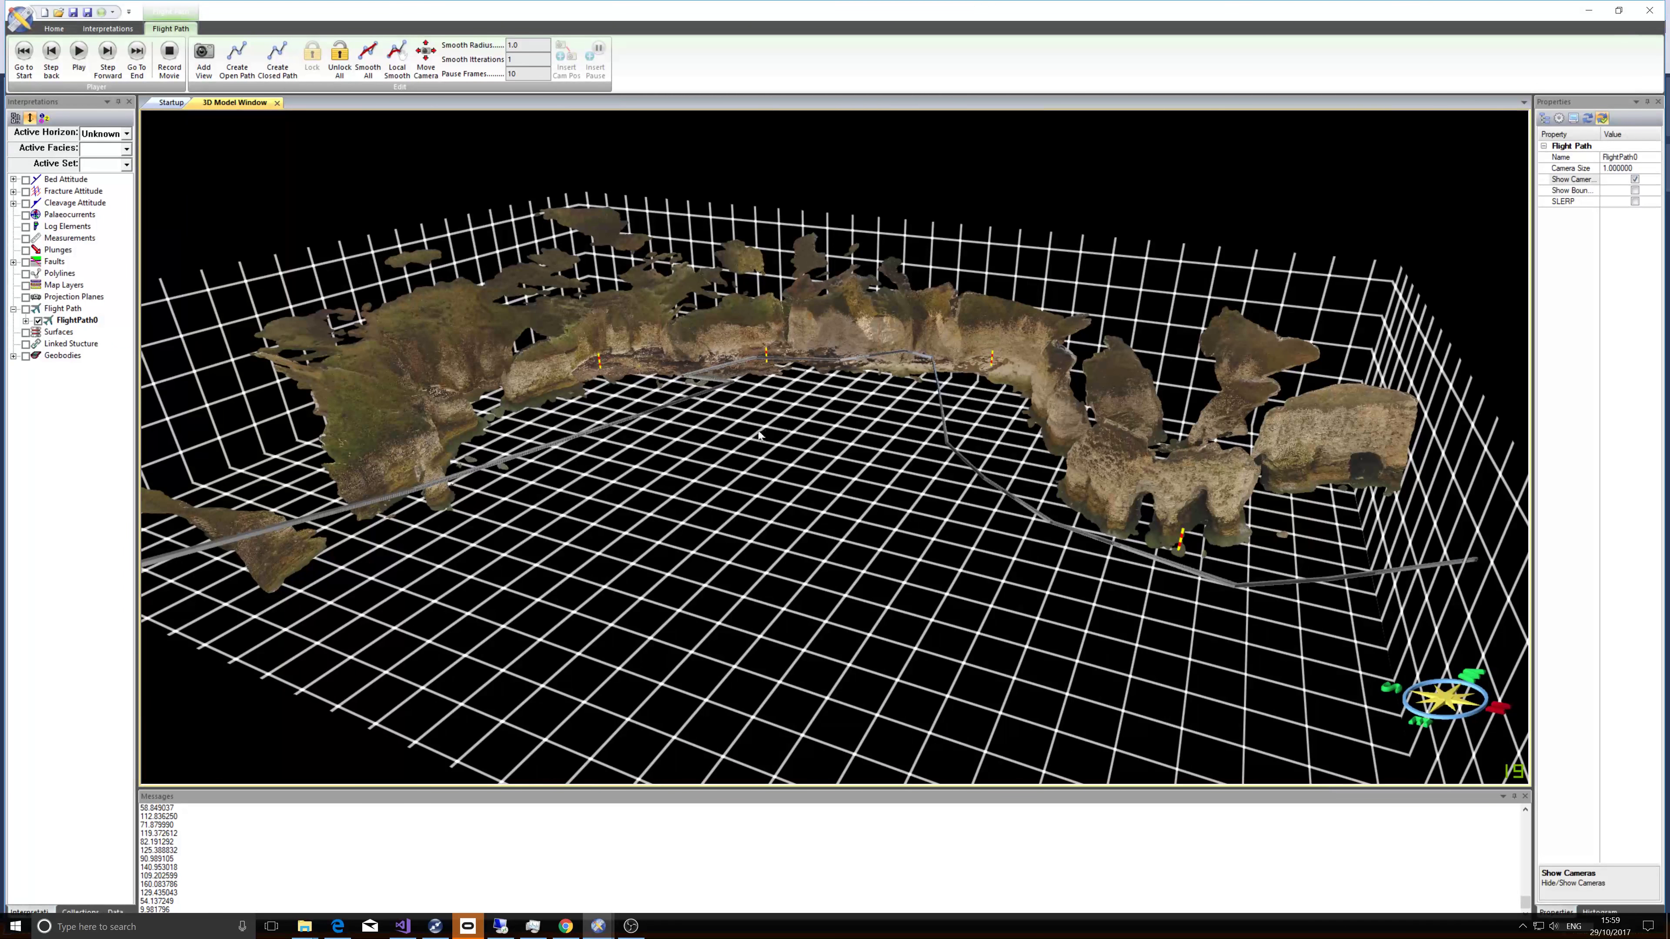
right_drag(735, 440, 751, 432)
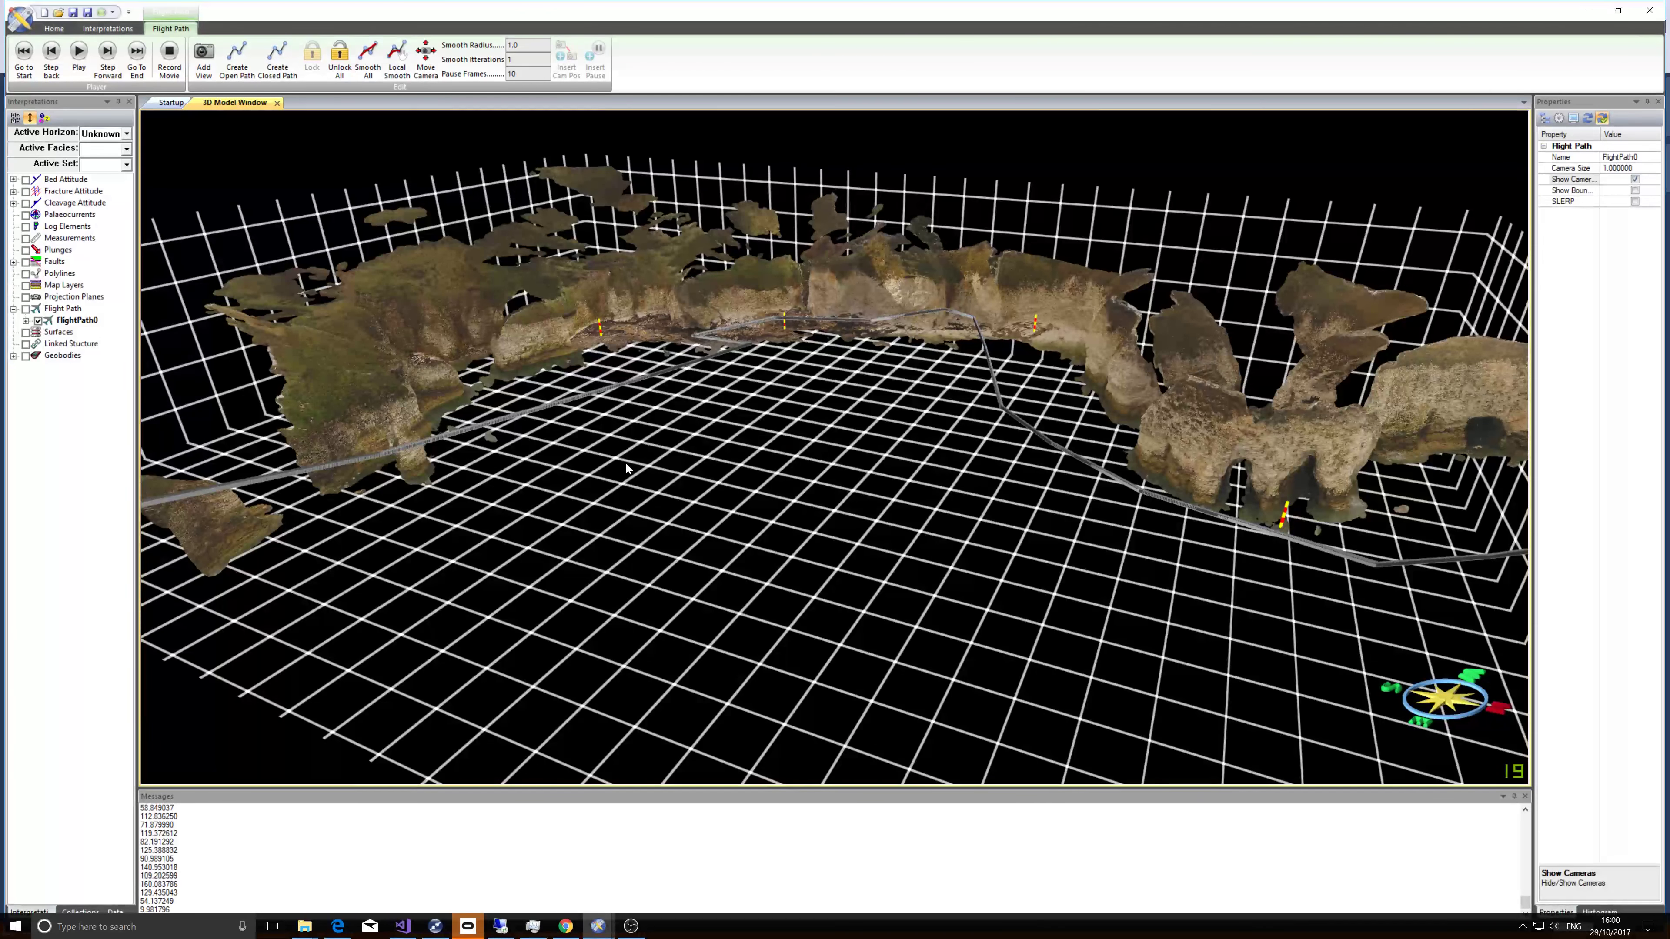
drag(625, 464, 853, 432)
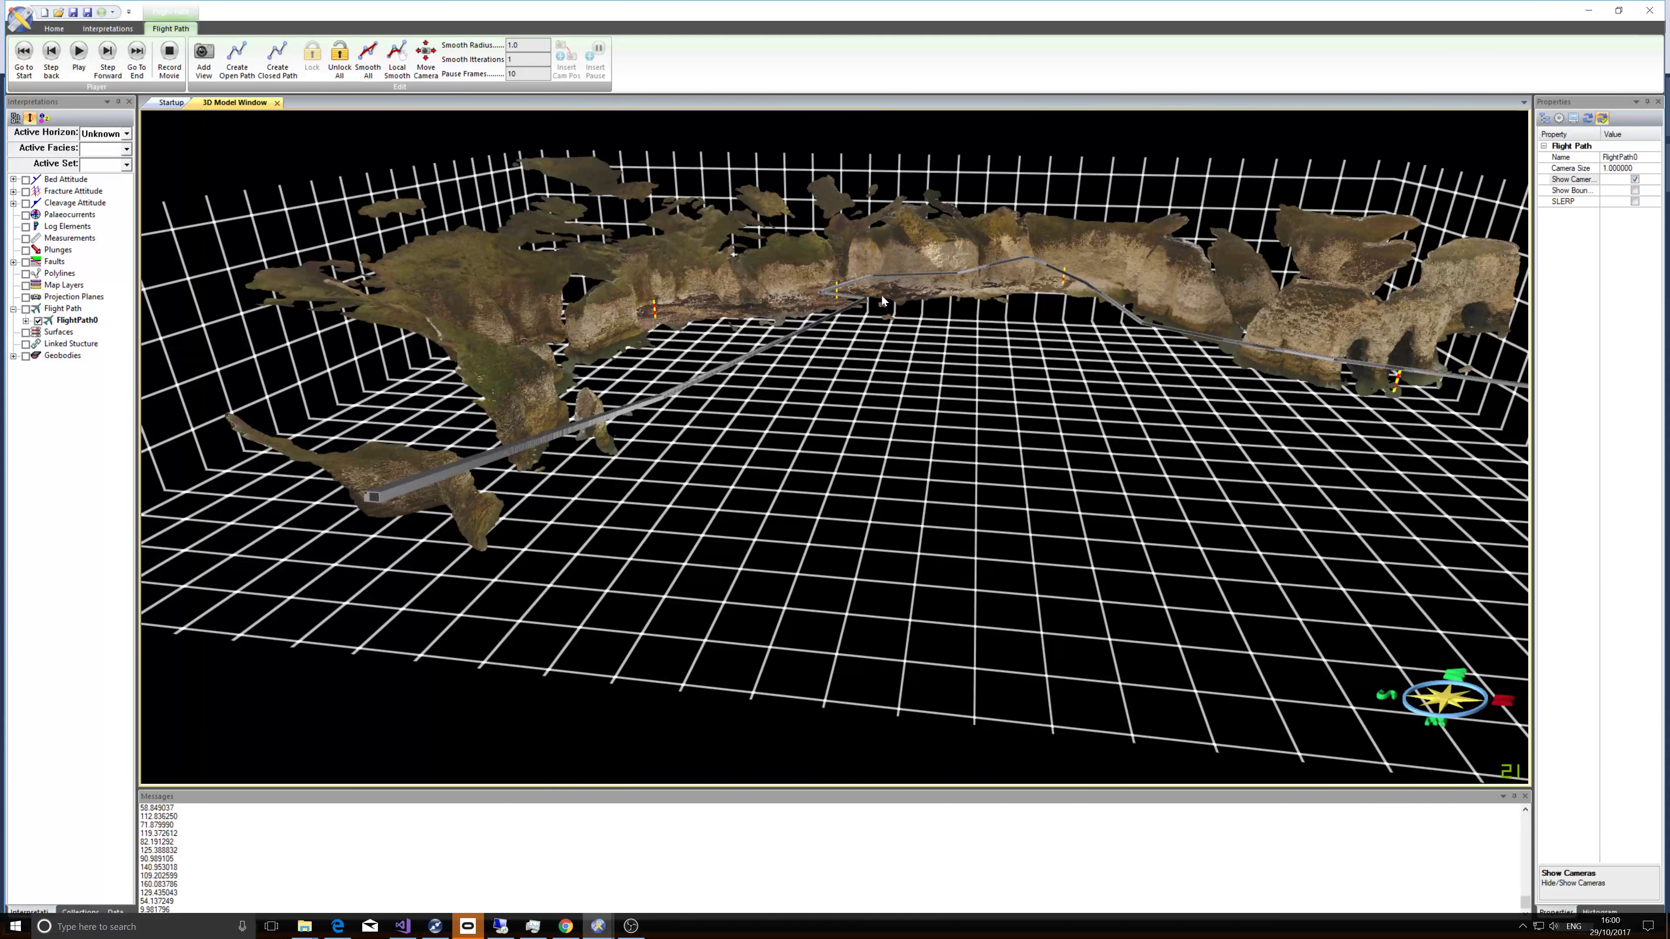
Expand FlightPath0 to list its viewpoints and play the flight path animation.
drag(881, 302, 826, 334)
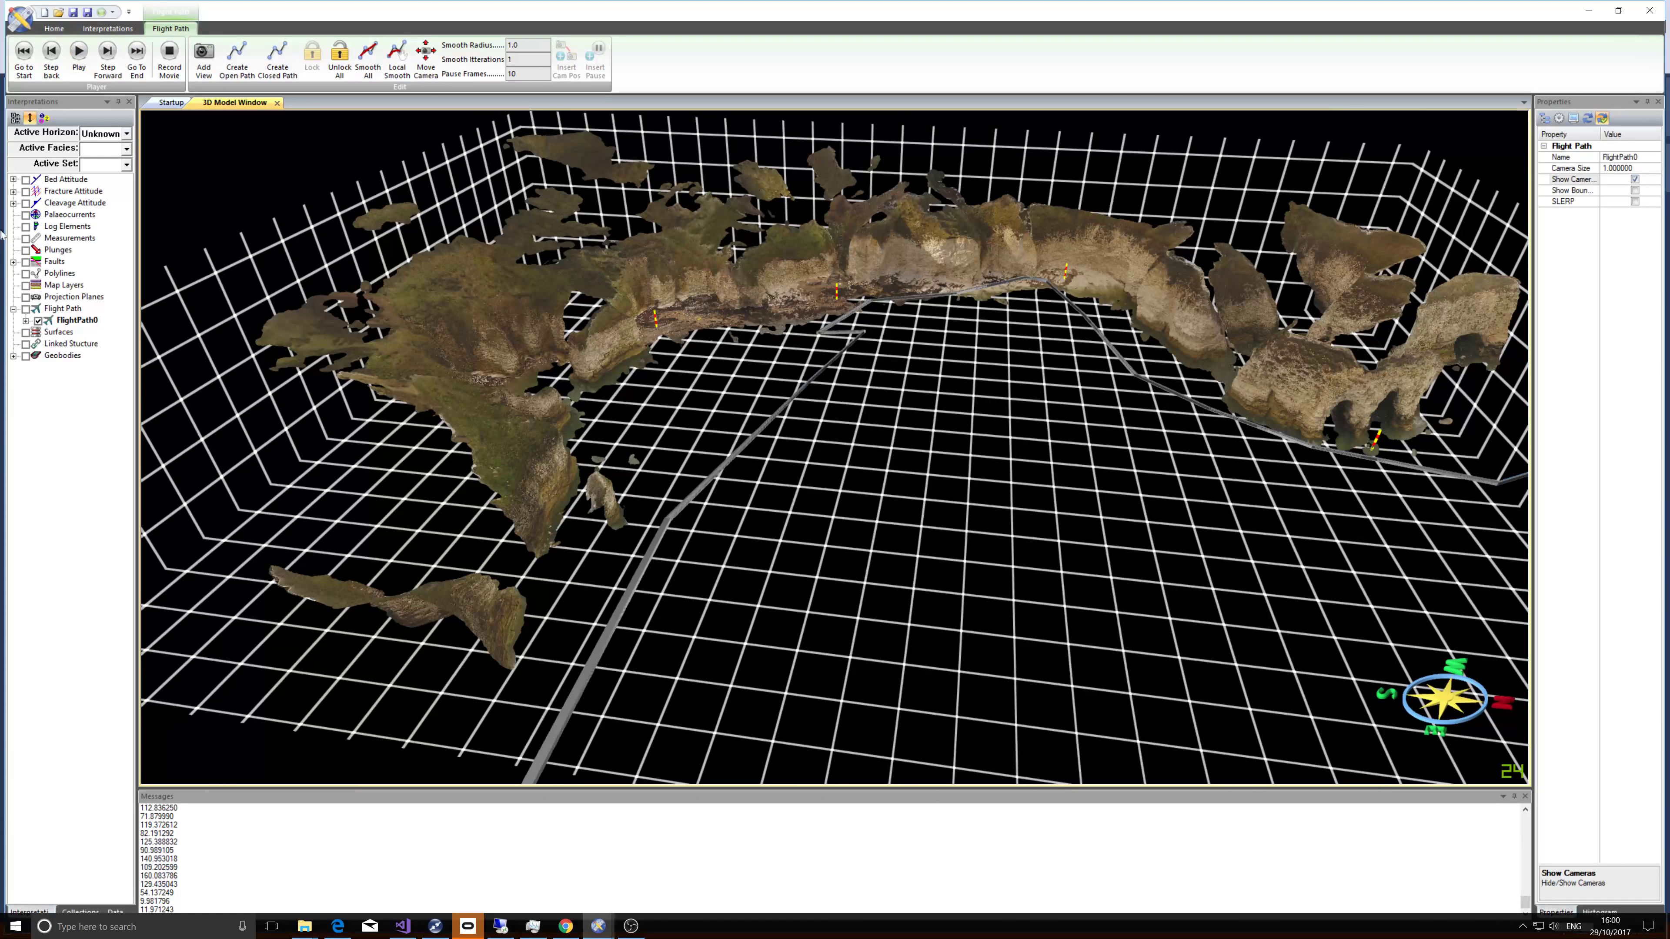
click(27, 321)
click(38, 321)
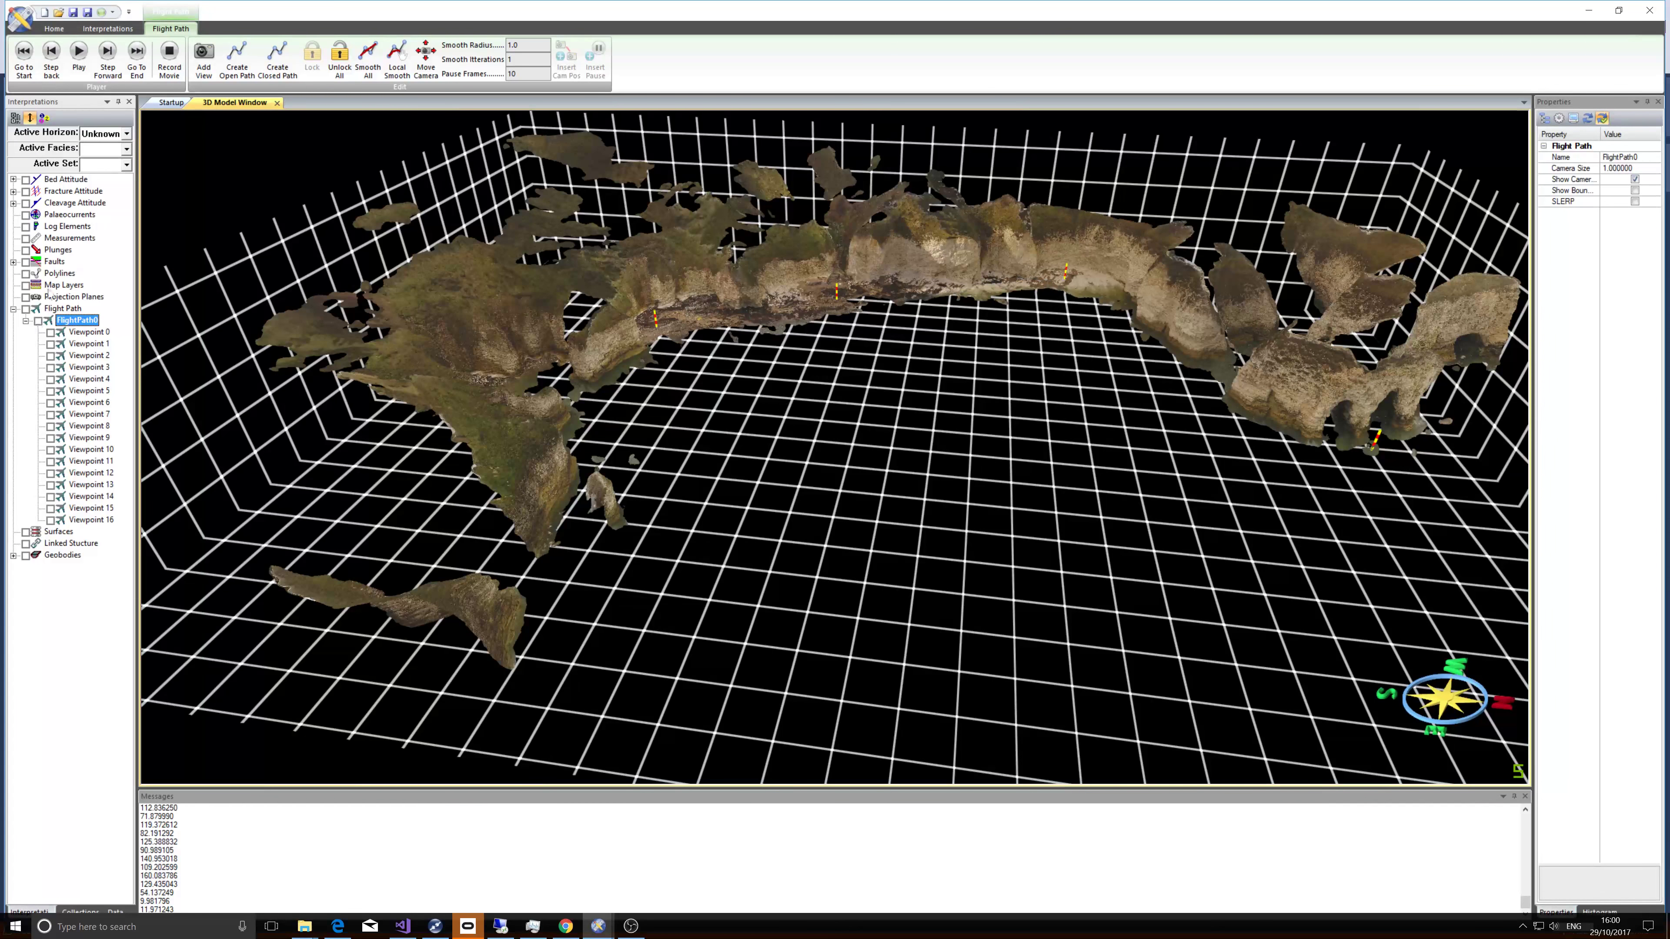
click(78, 53)
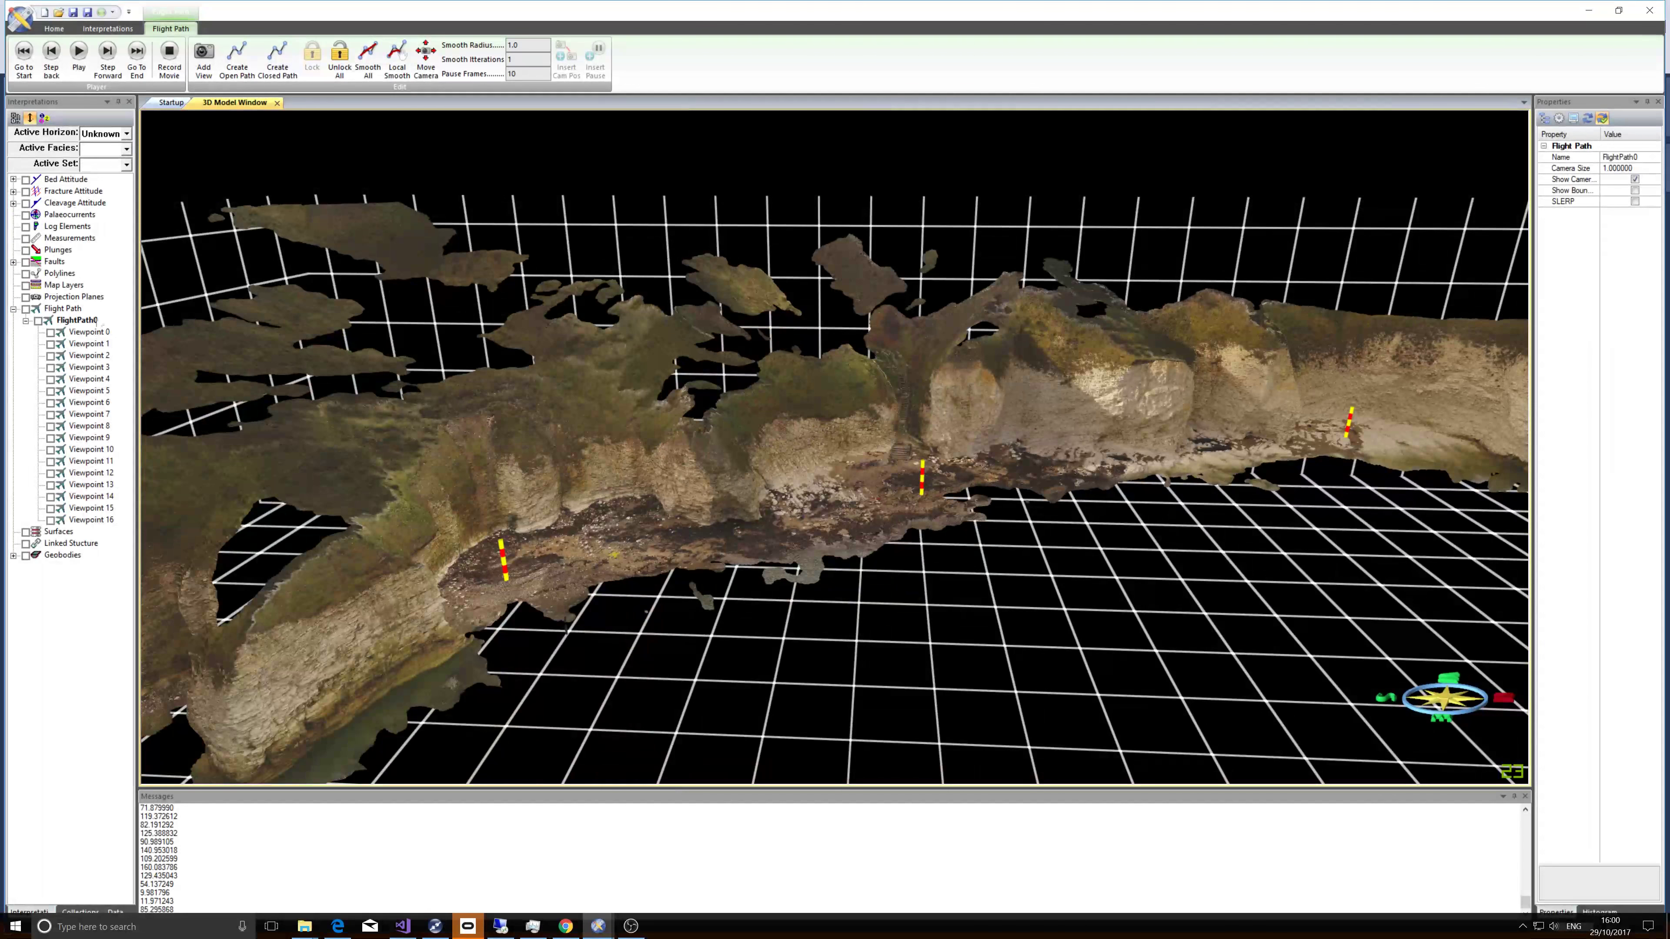
Unlock all viewpoints of the flight path and apply Smooth All to the path.
scroll(520, 444, down, 3)
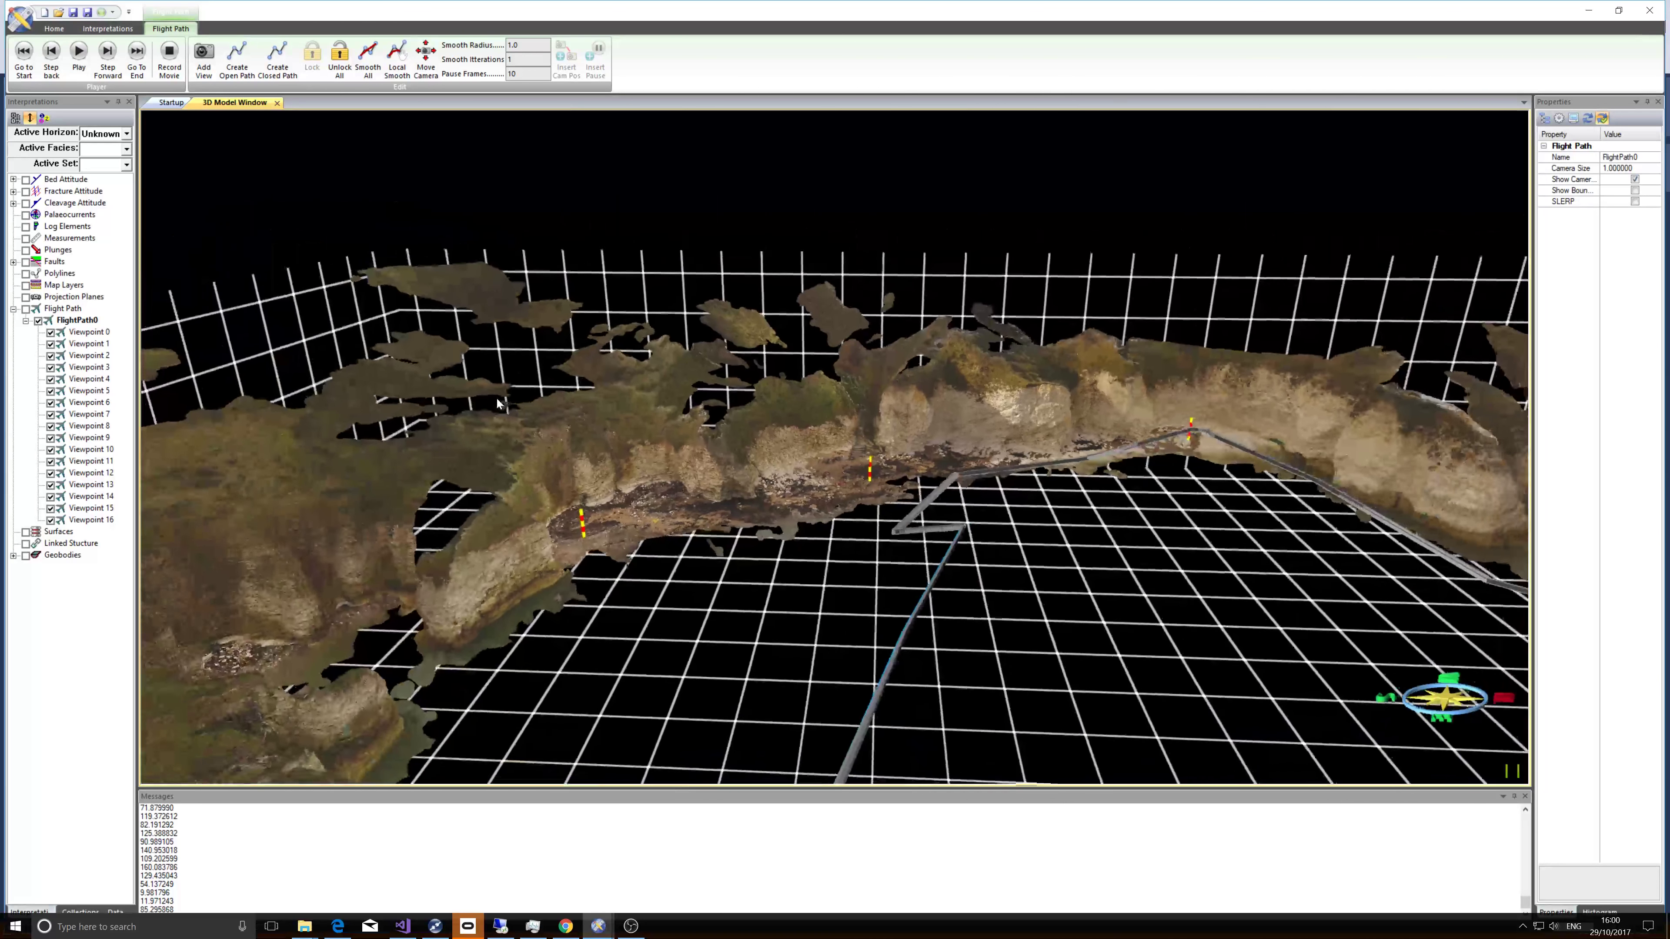
middle_drag(518, 439, 449, 332)
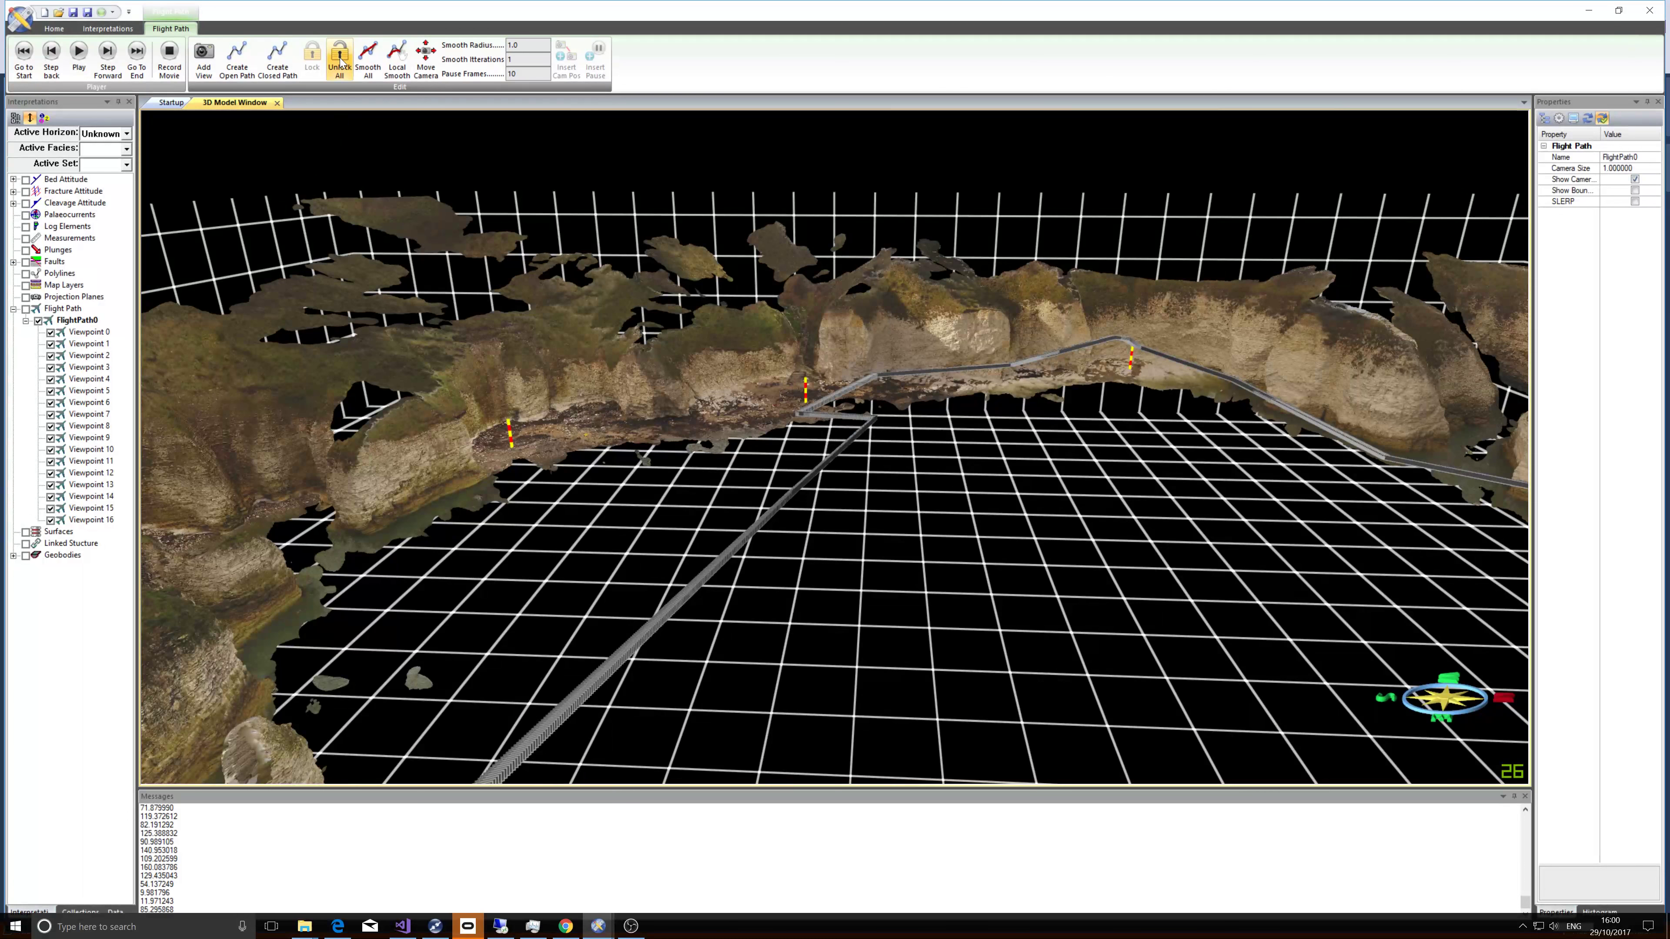
click(341, 62)
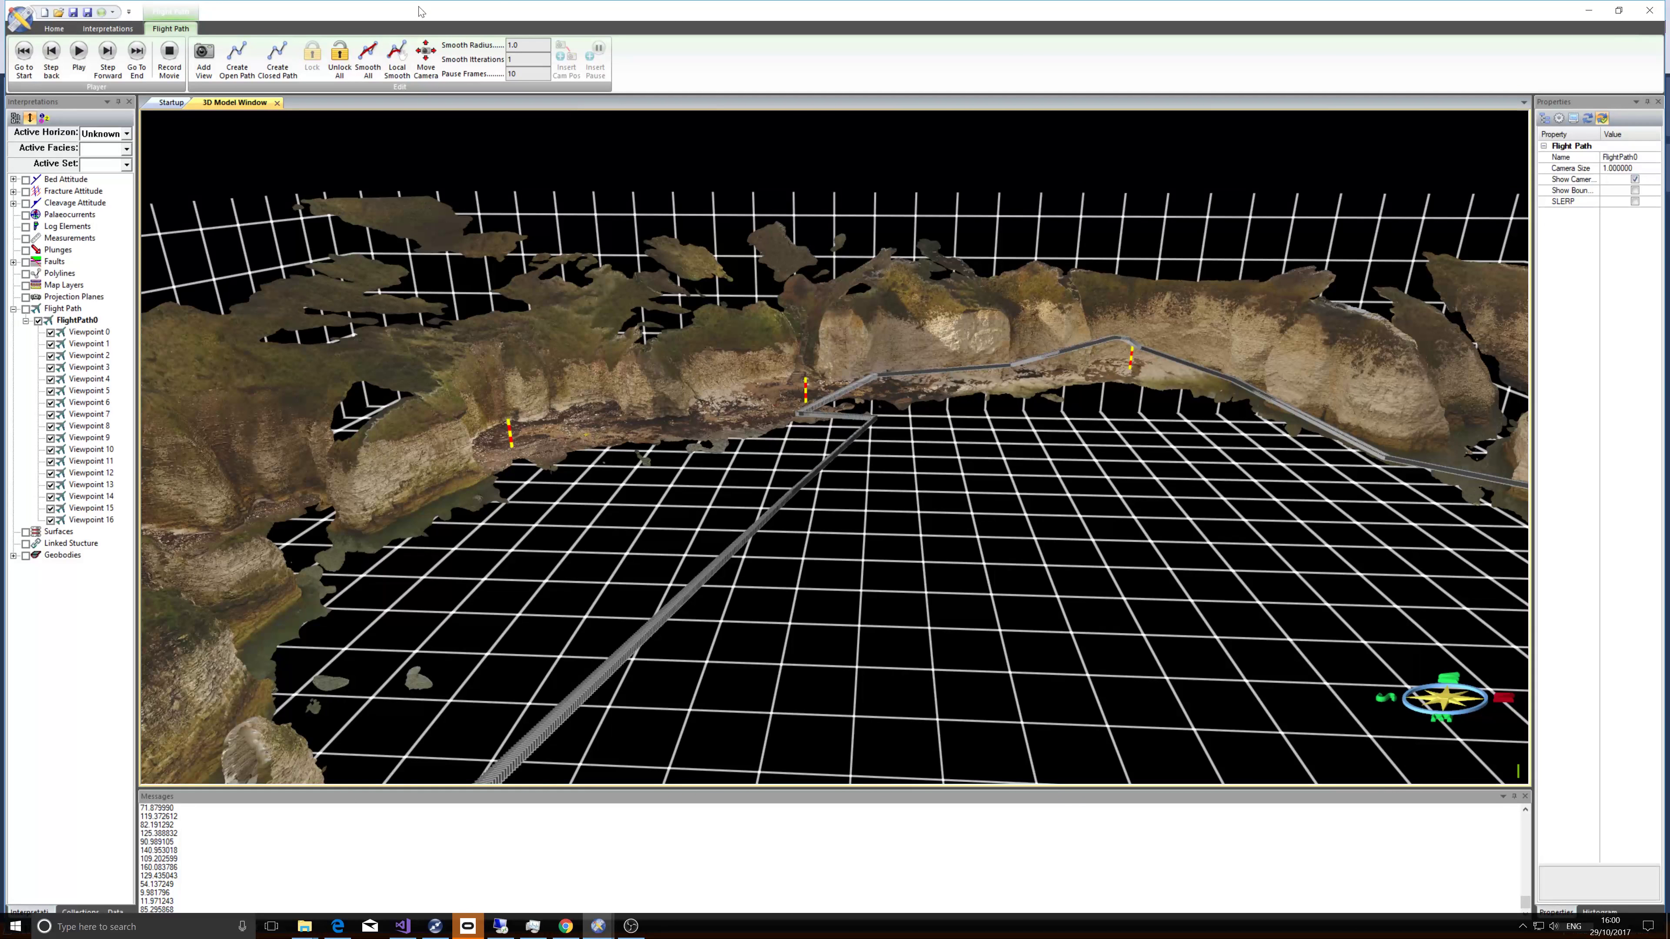
click(365, 62)
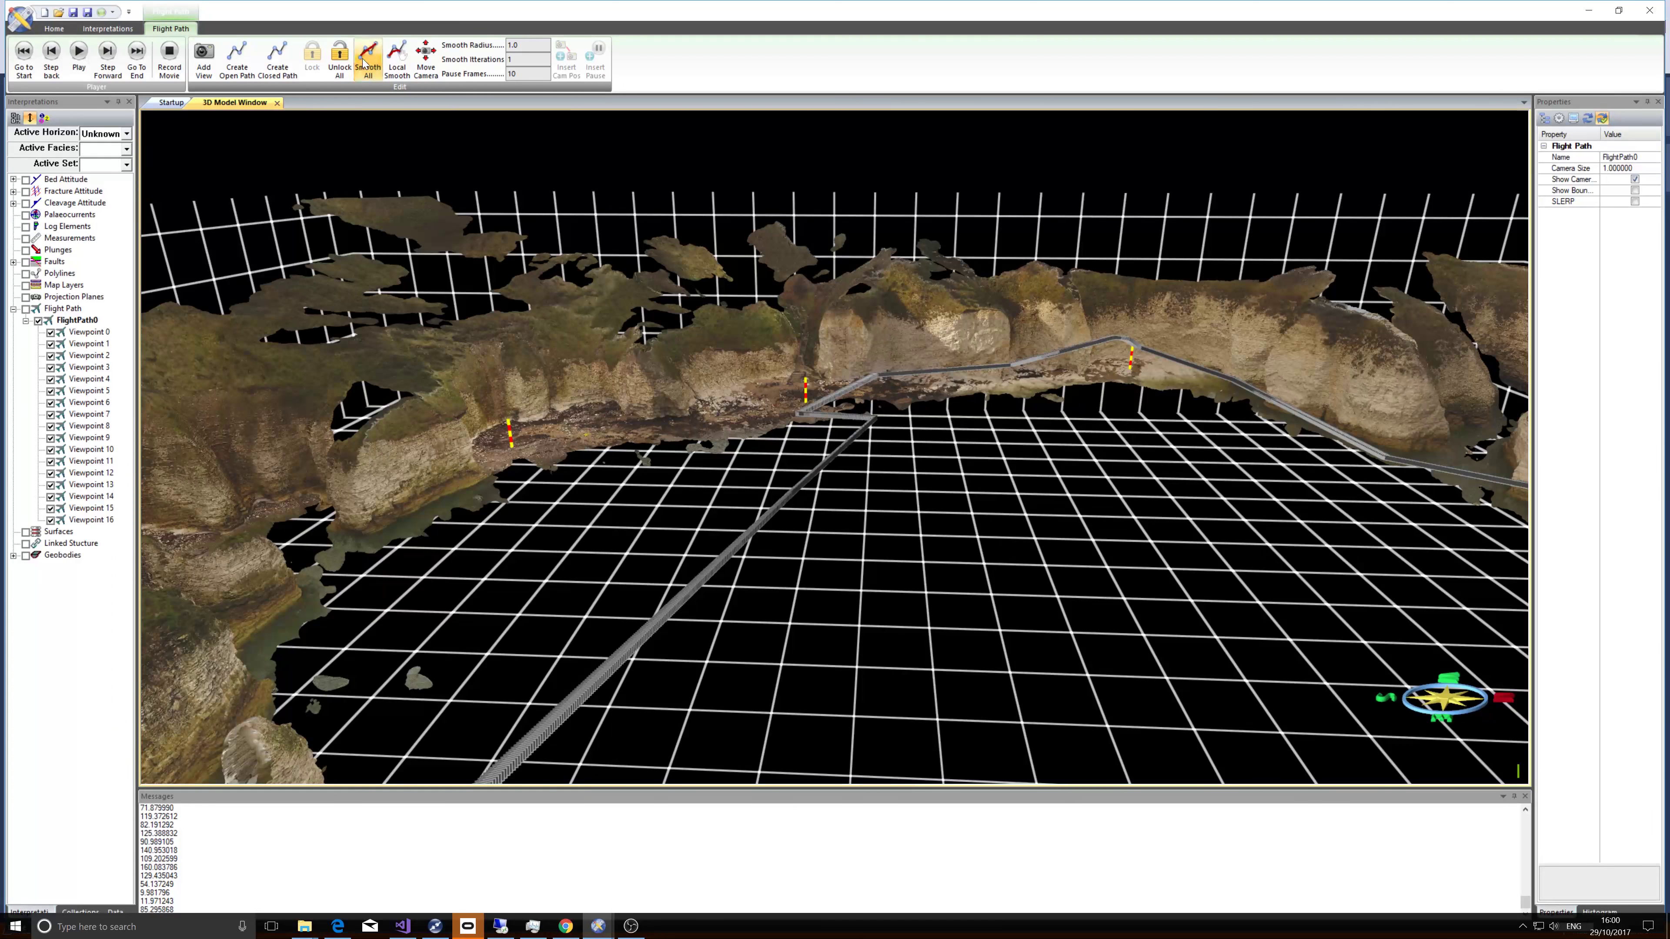
click(364, 62)
Apply Smooth All repeatedly to round the path's sharp corner near the central marker.
drag(961, 335, 856, 373)
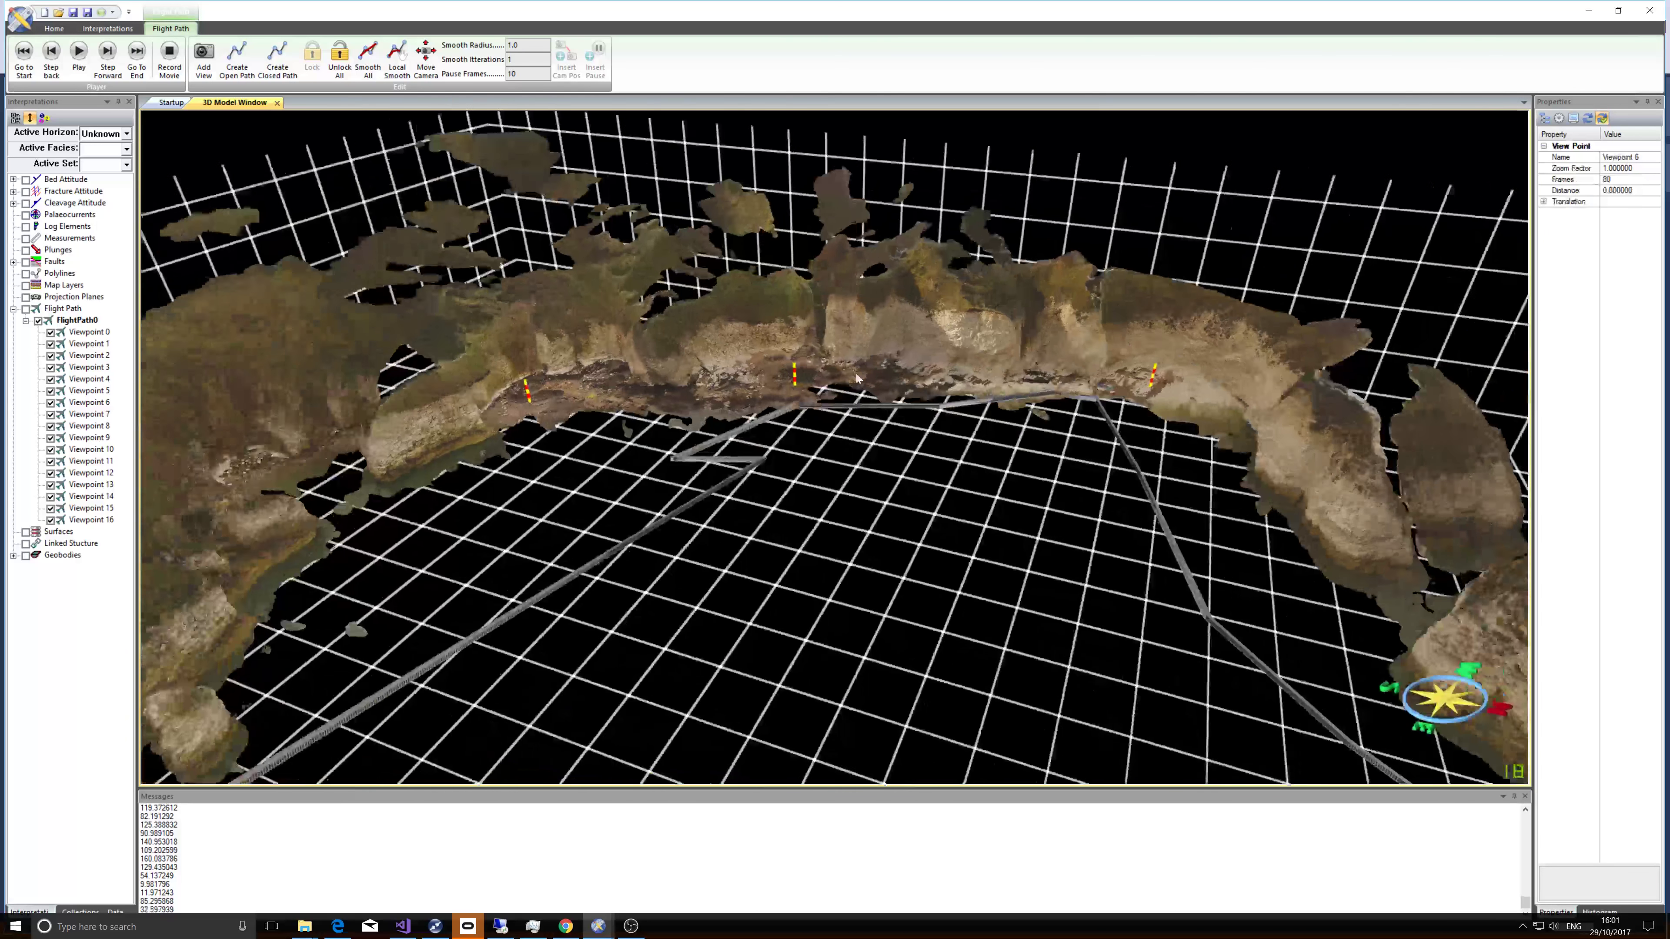
right_drag(855, 373, 808, 338)
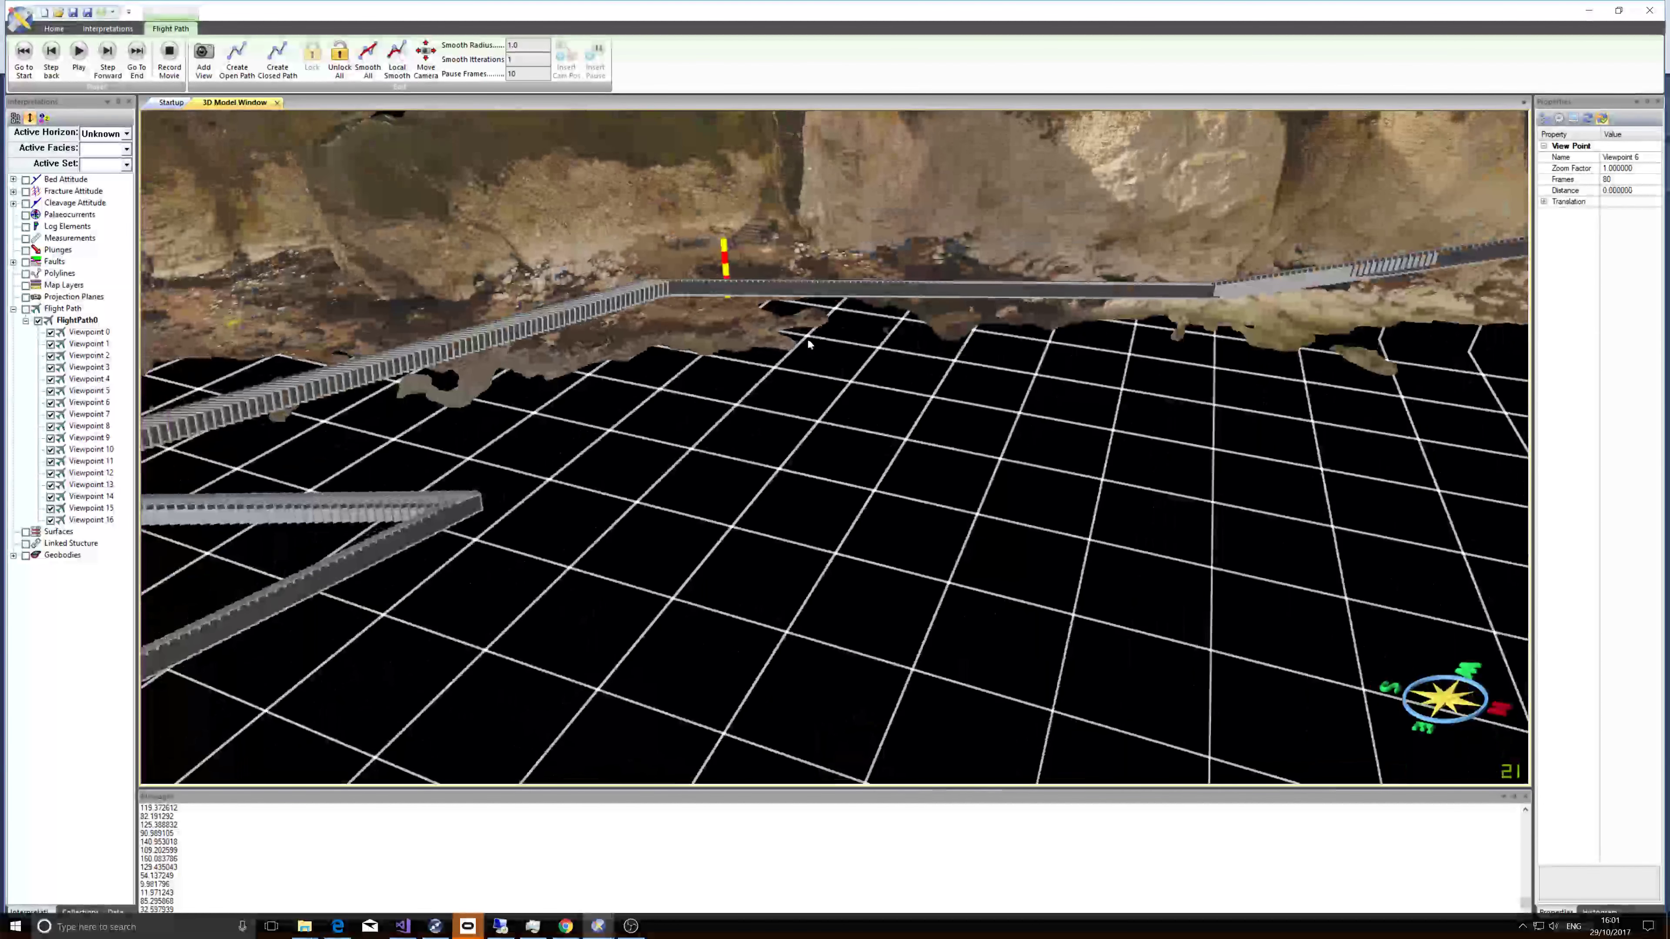
right_drag(655, 294, 702, 434)
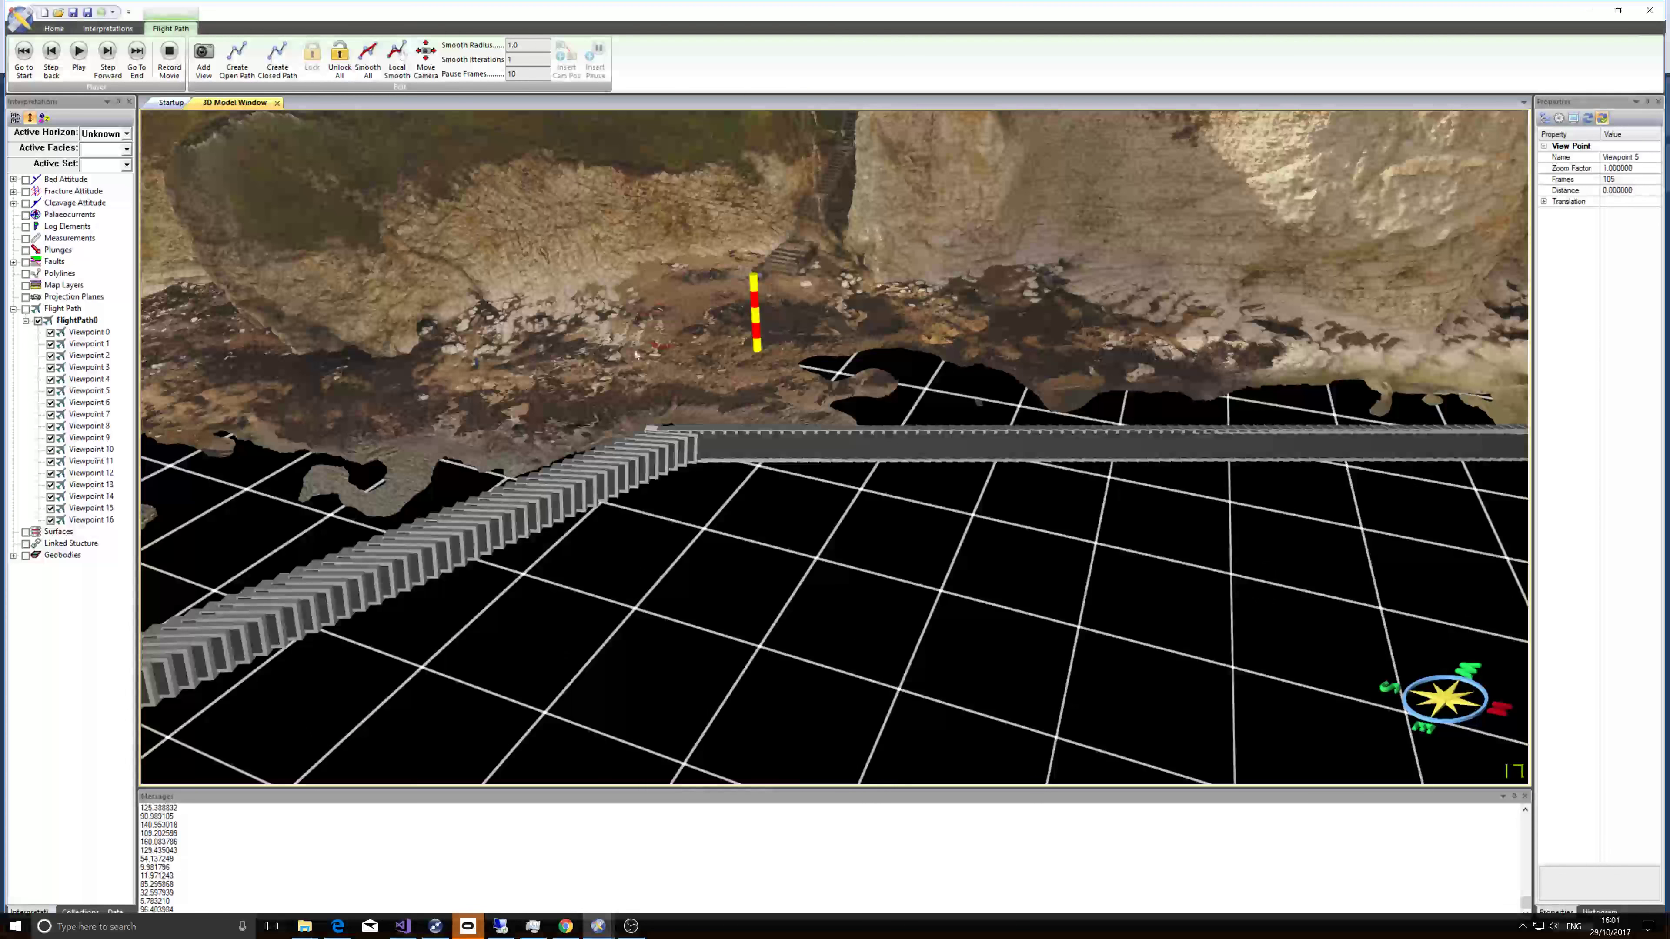
click(364, 64)
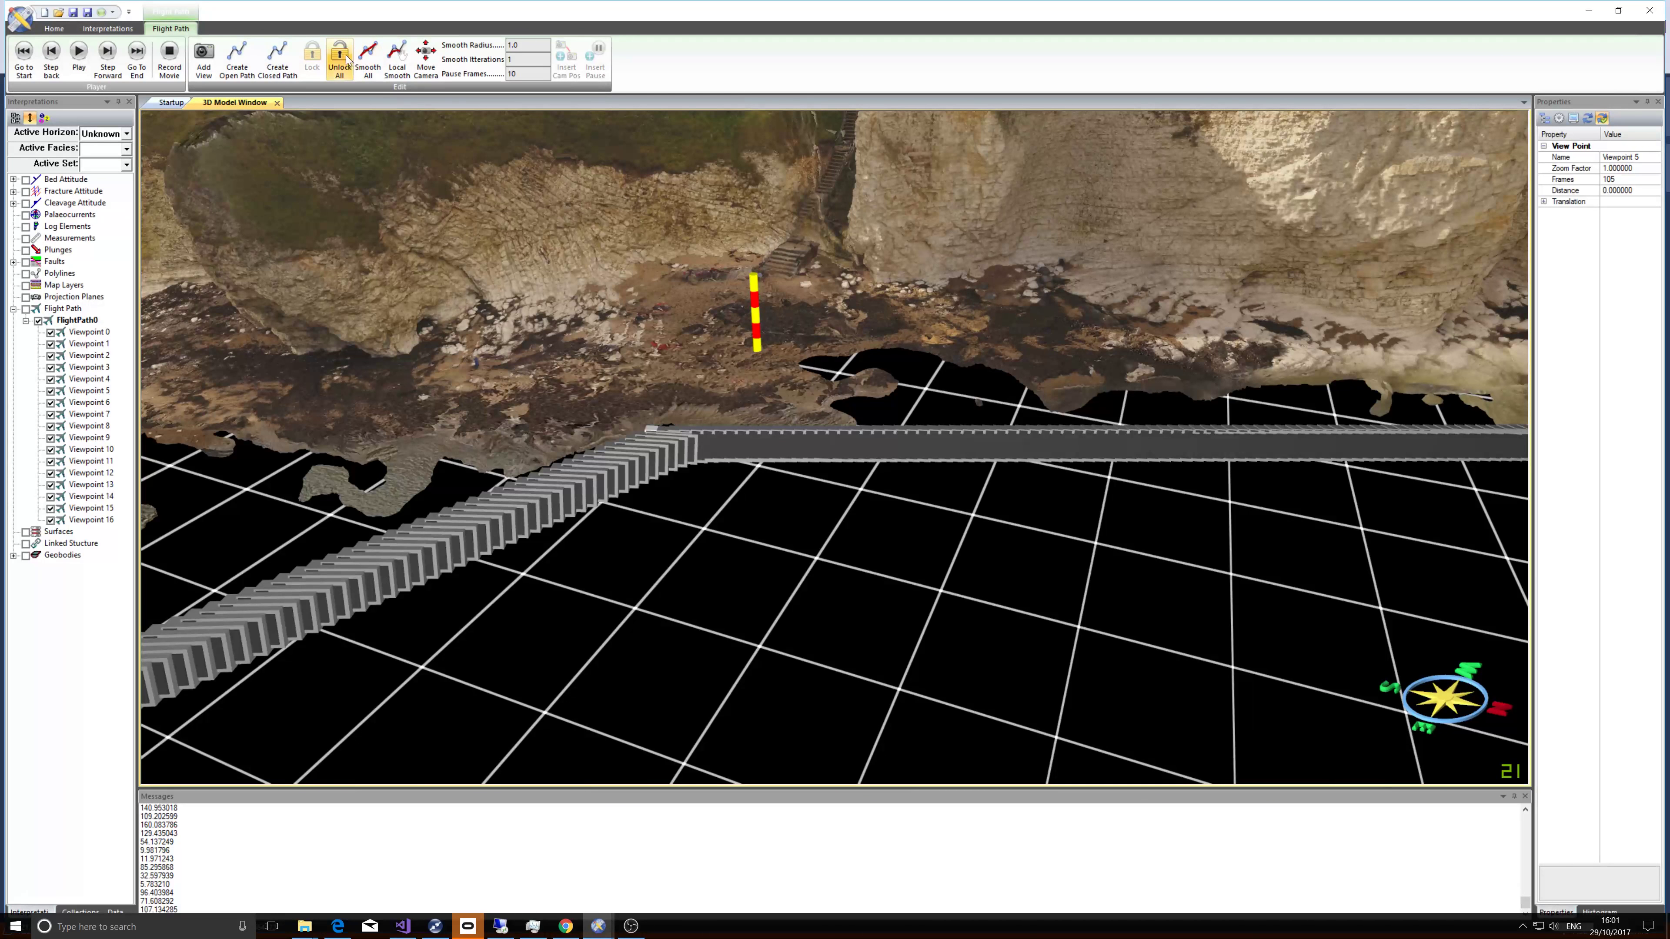
click(360, 65)
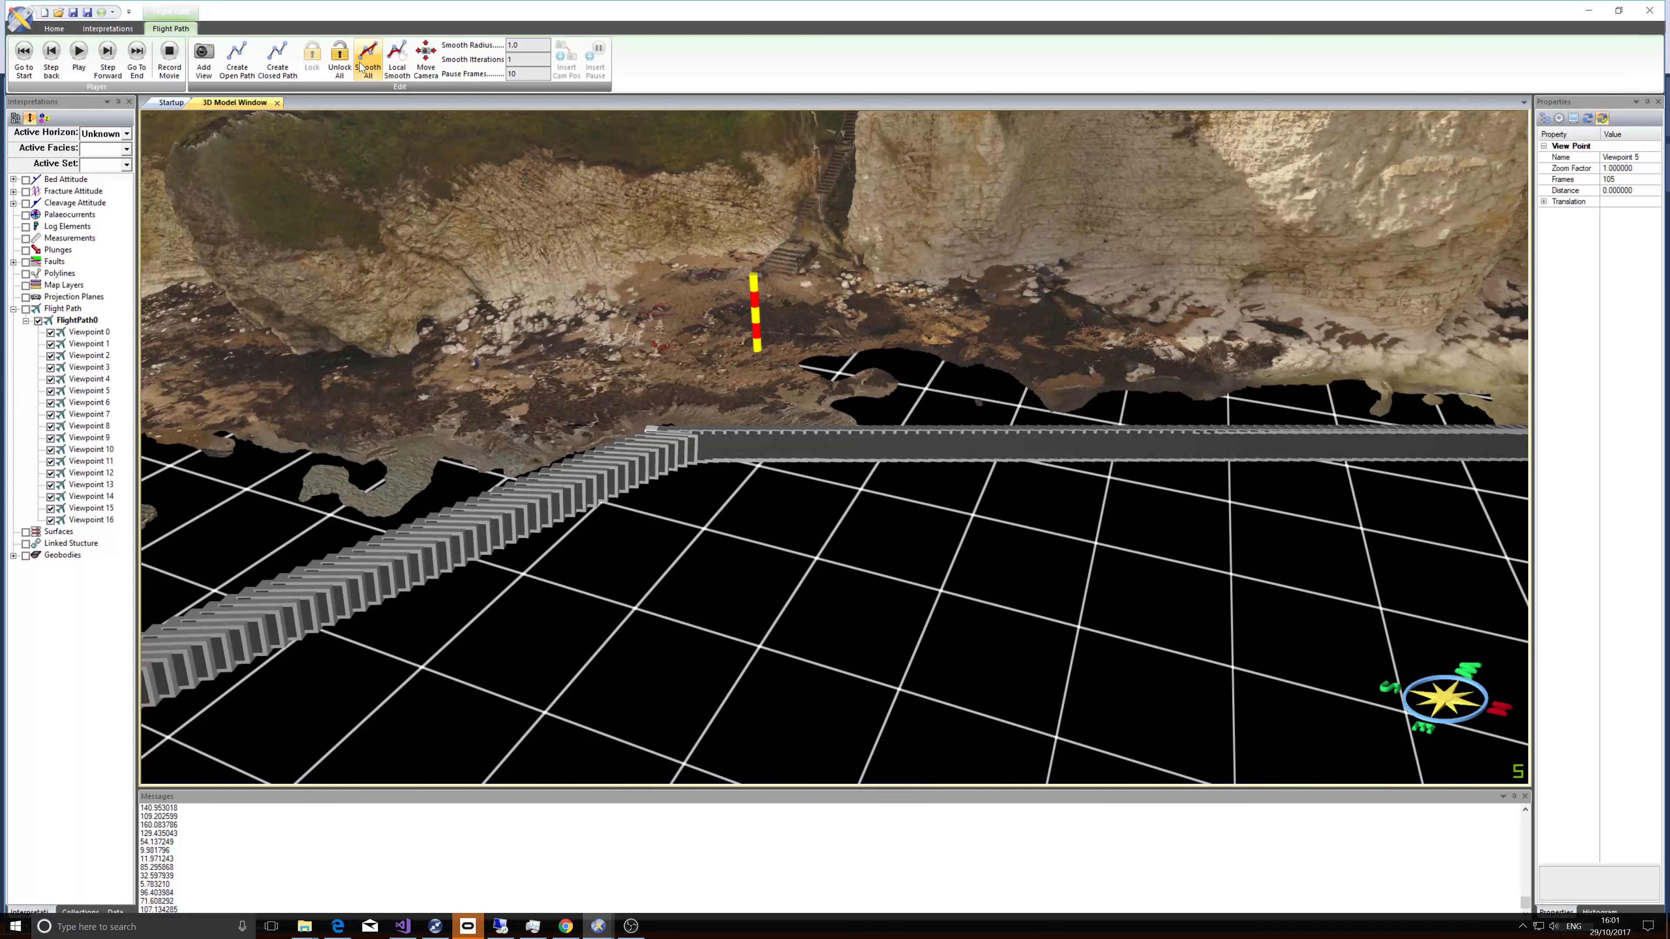
click(360, 66)
click(360, 66)
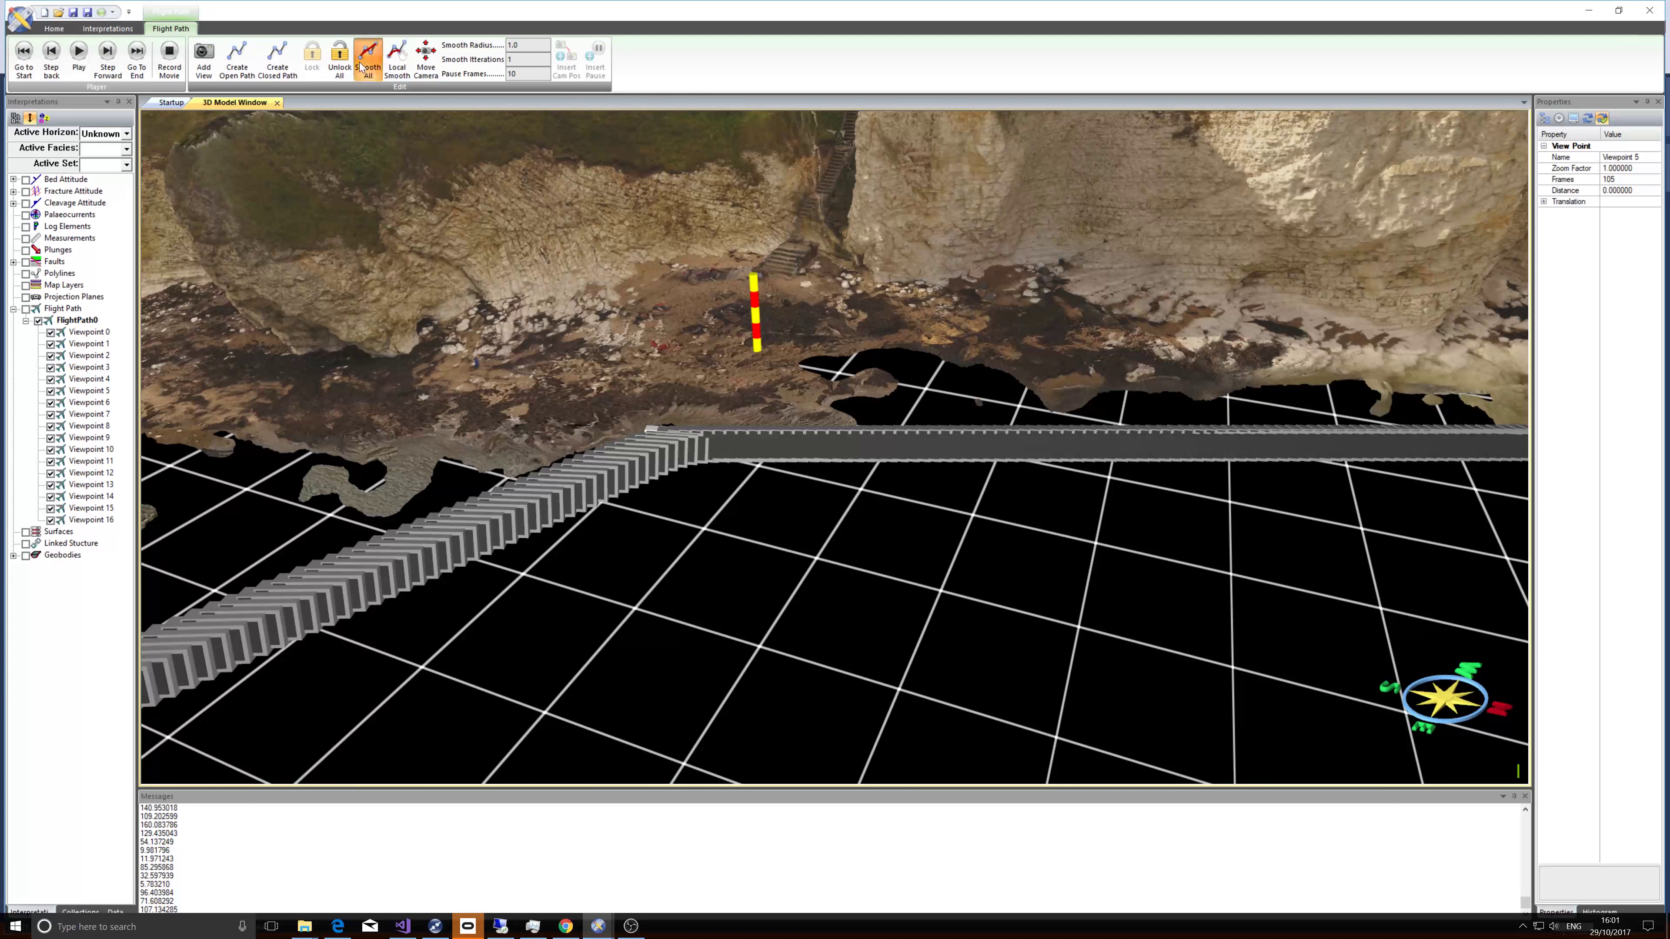
click(360, 66)
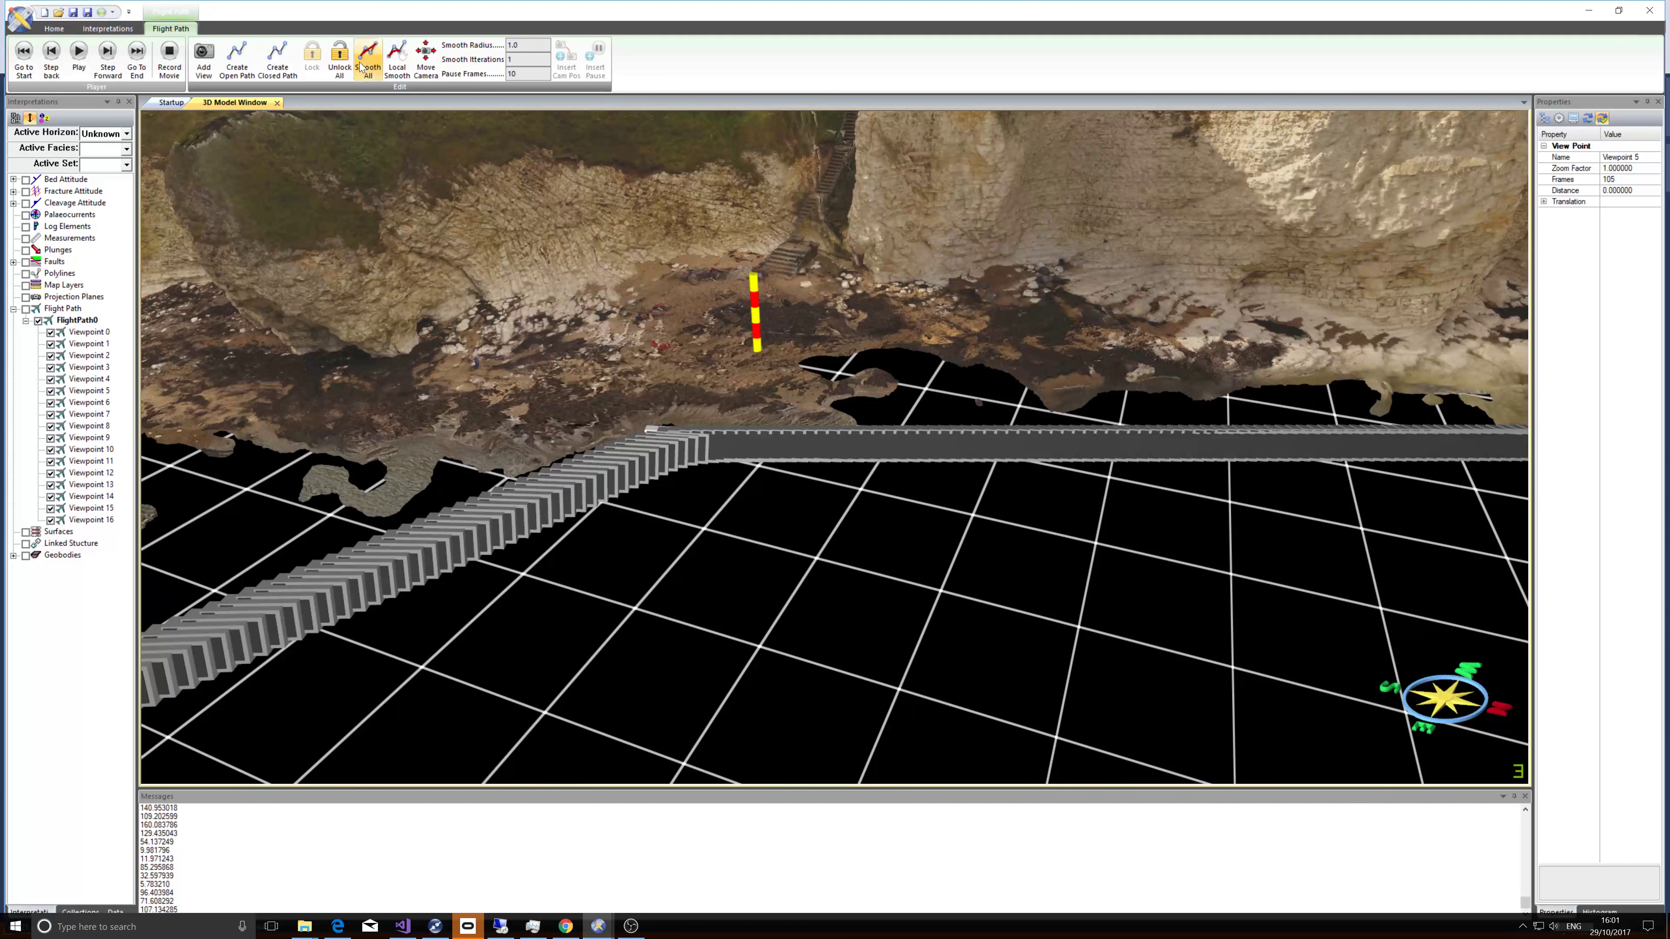
click(360, 66)
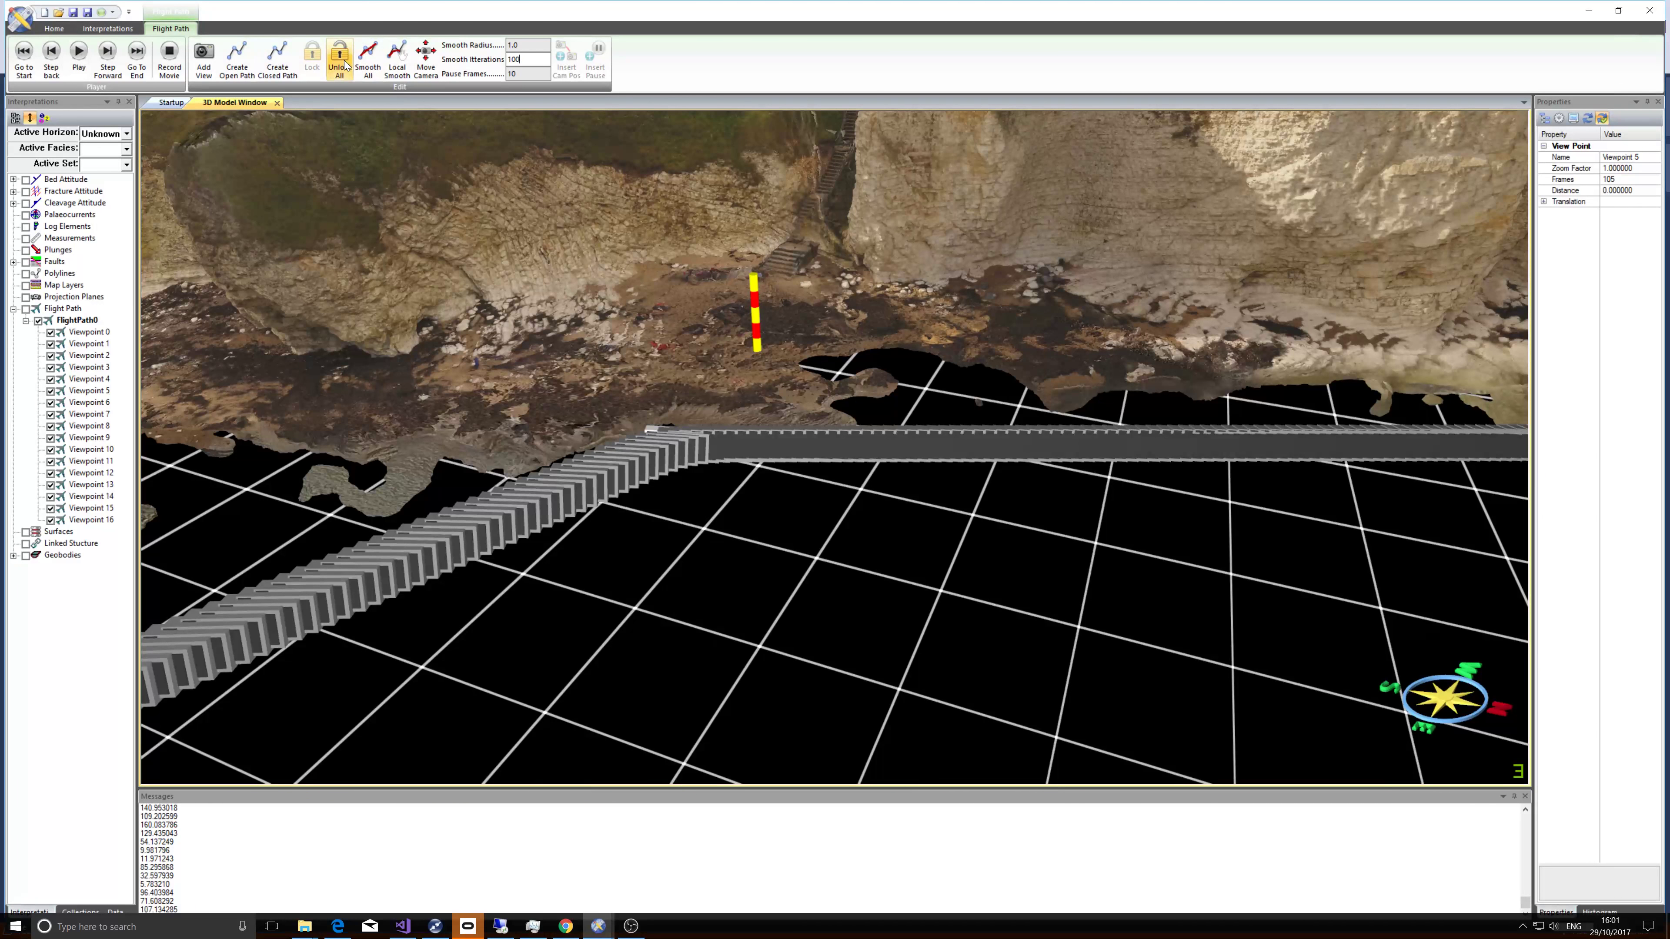
Set the smooth iterations to 100 and apply Smooth All several more times to the path.
click(373, 65)
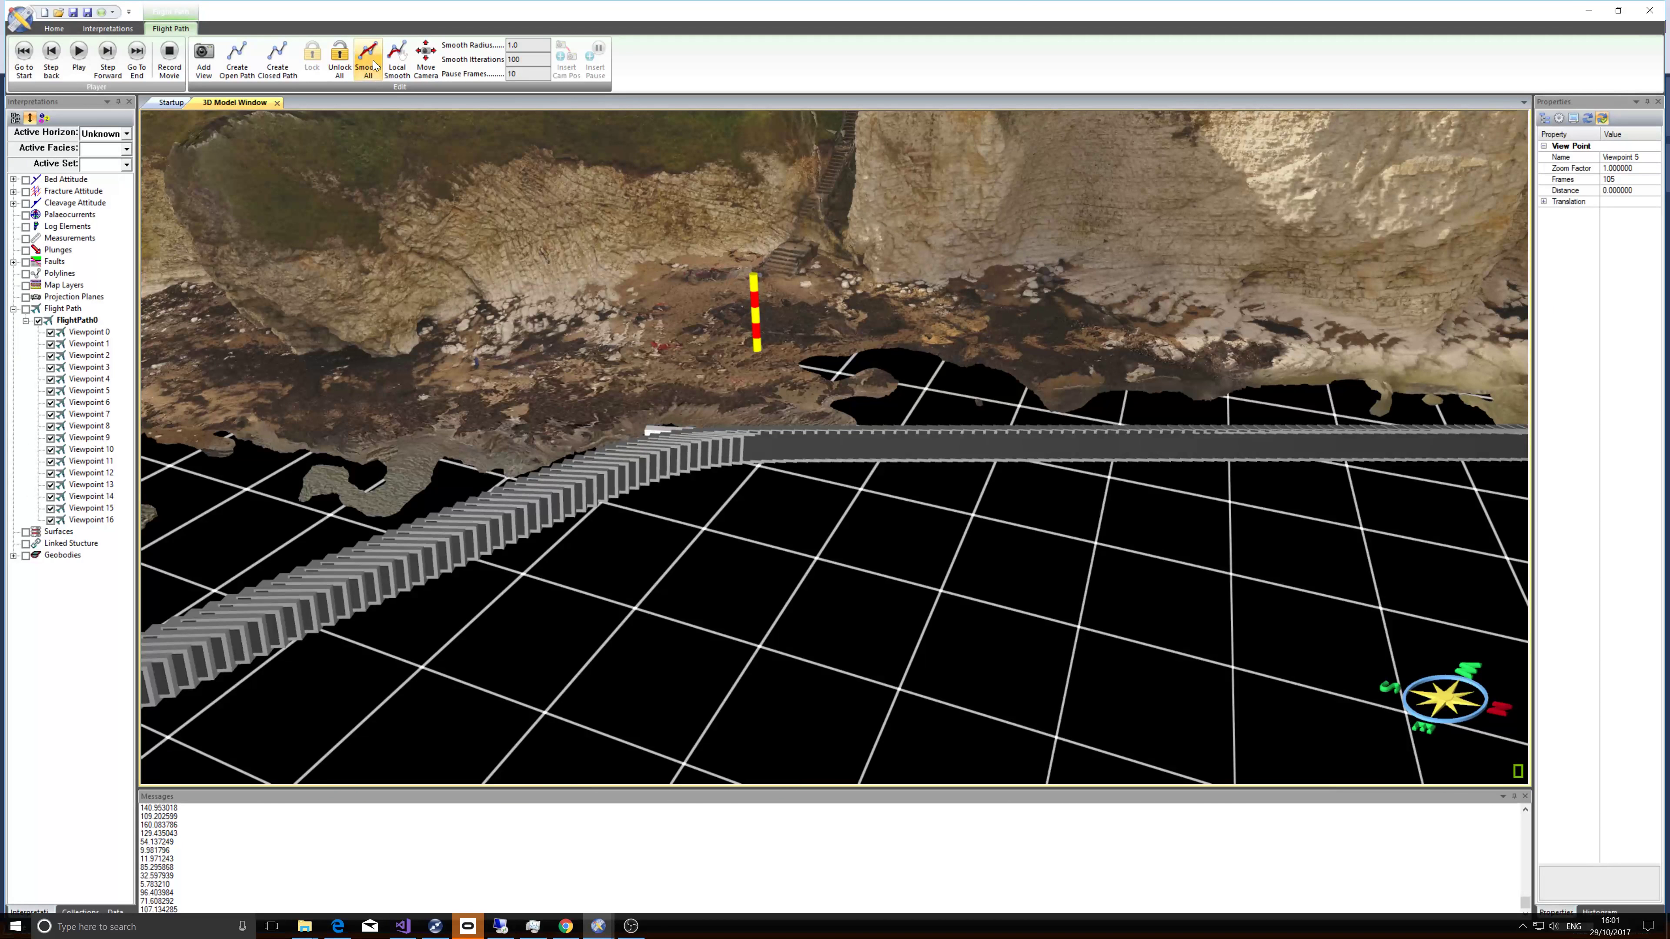
click(374, 65)
click(373, 65)
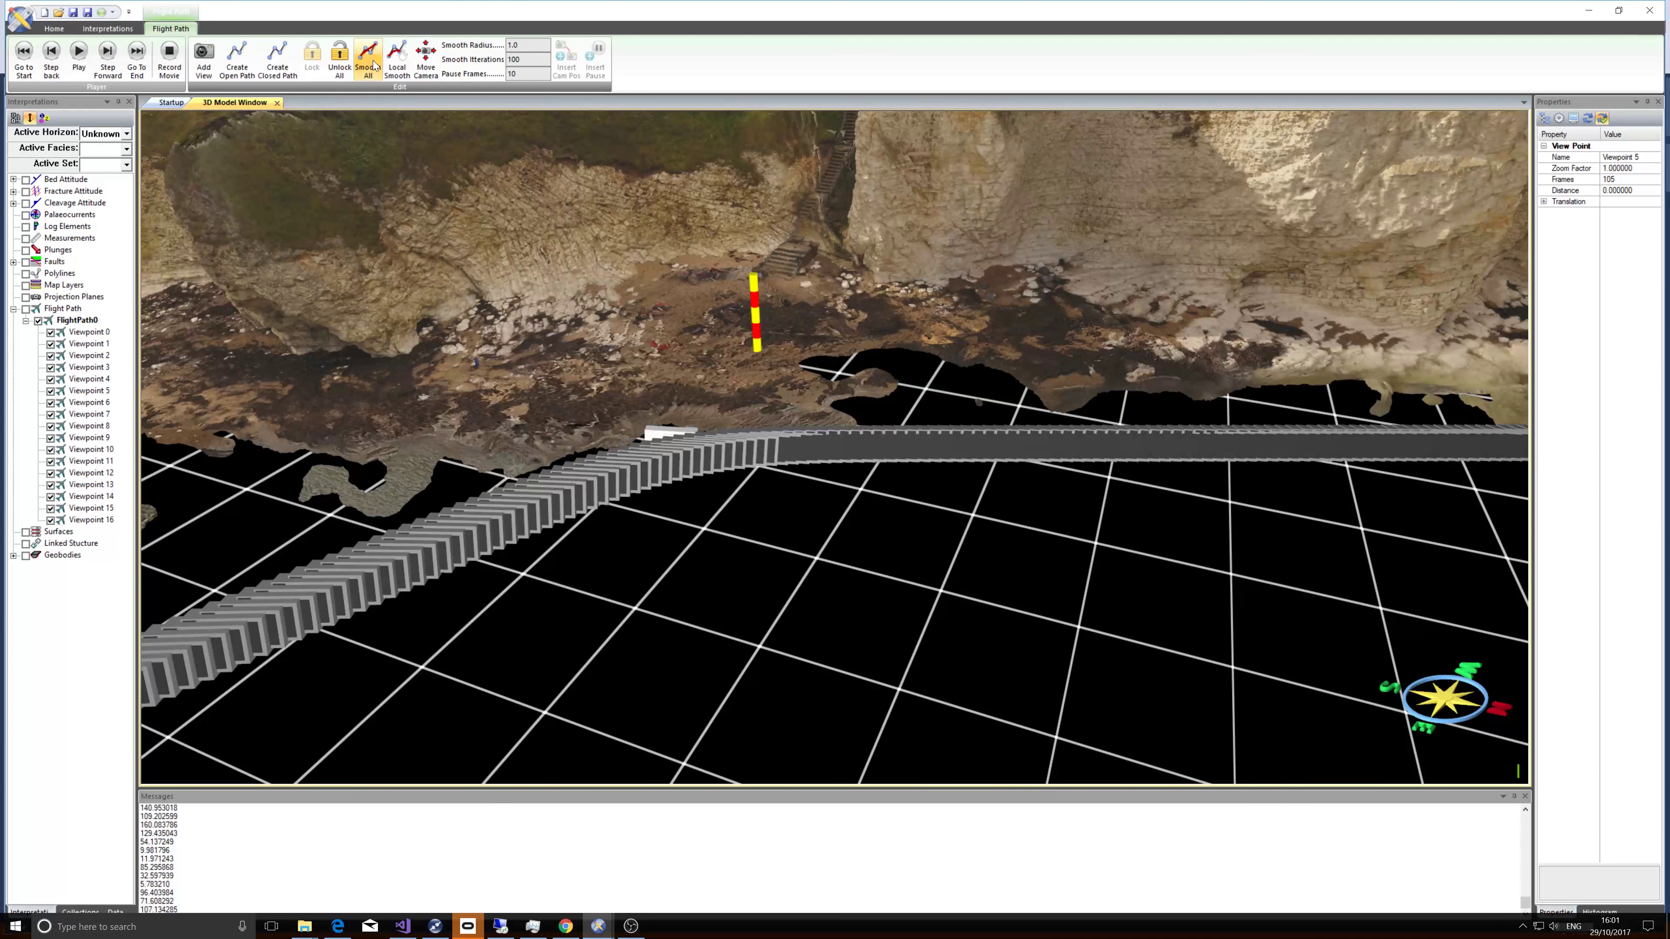
click(374, 65)
click(373, 65)
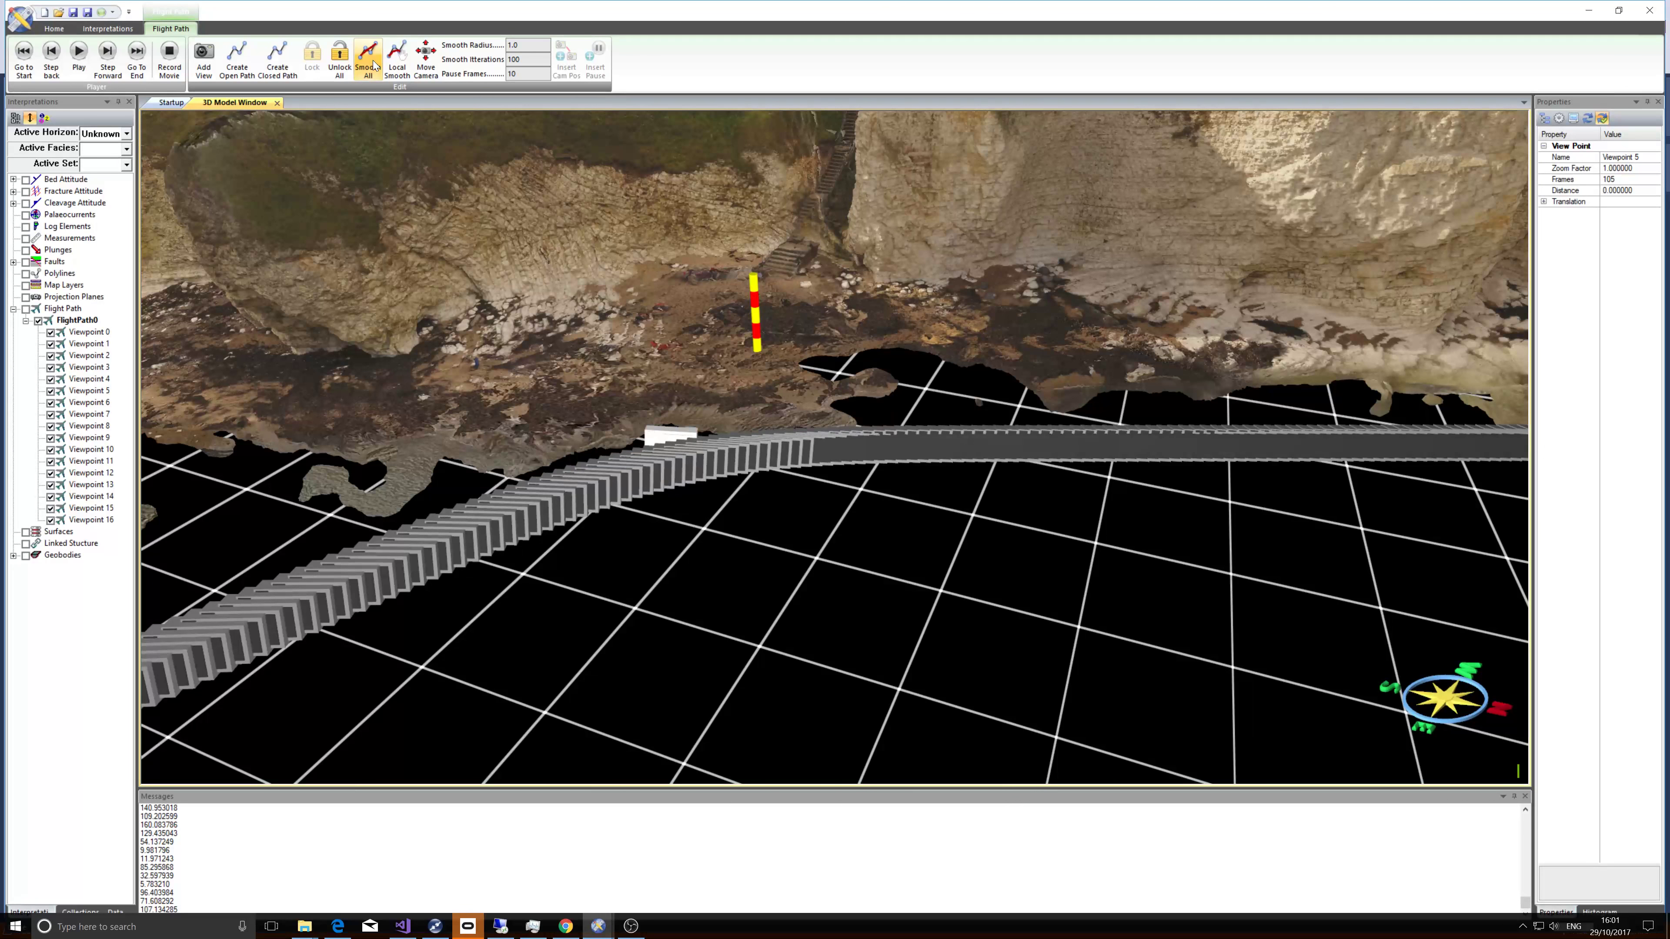
click(373, 66)
Hide the flight path display and return the animation to its start.
scroll(494, 322, down, 8)
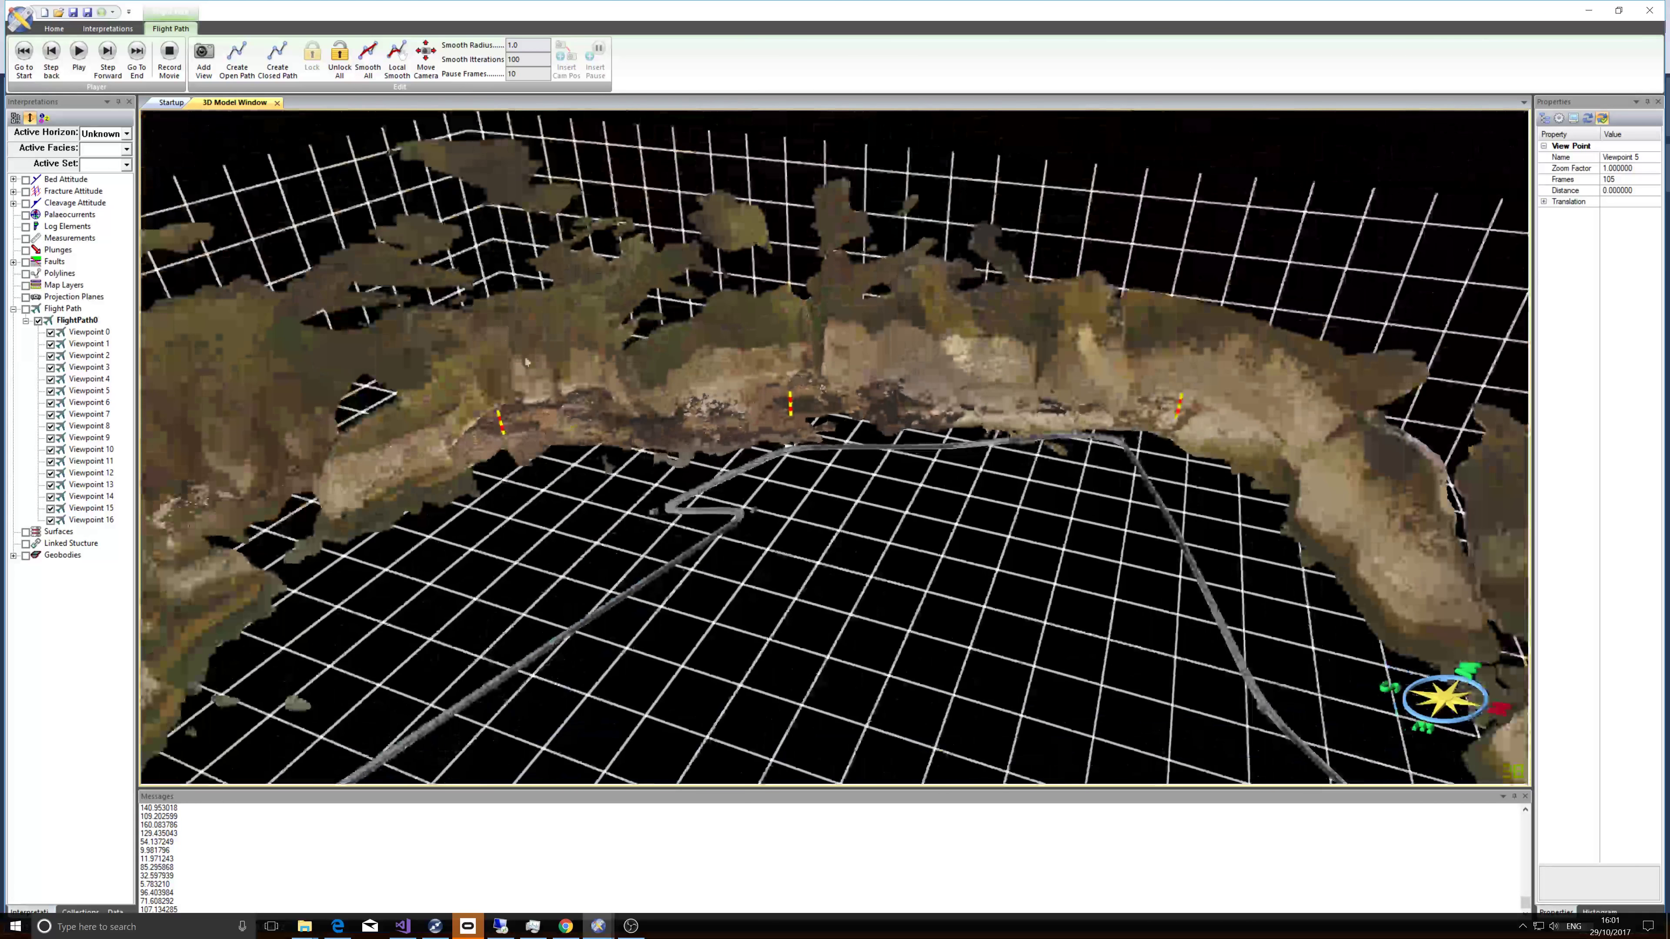
drag(526, 362, 641, 244)
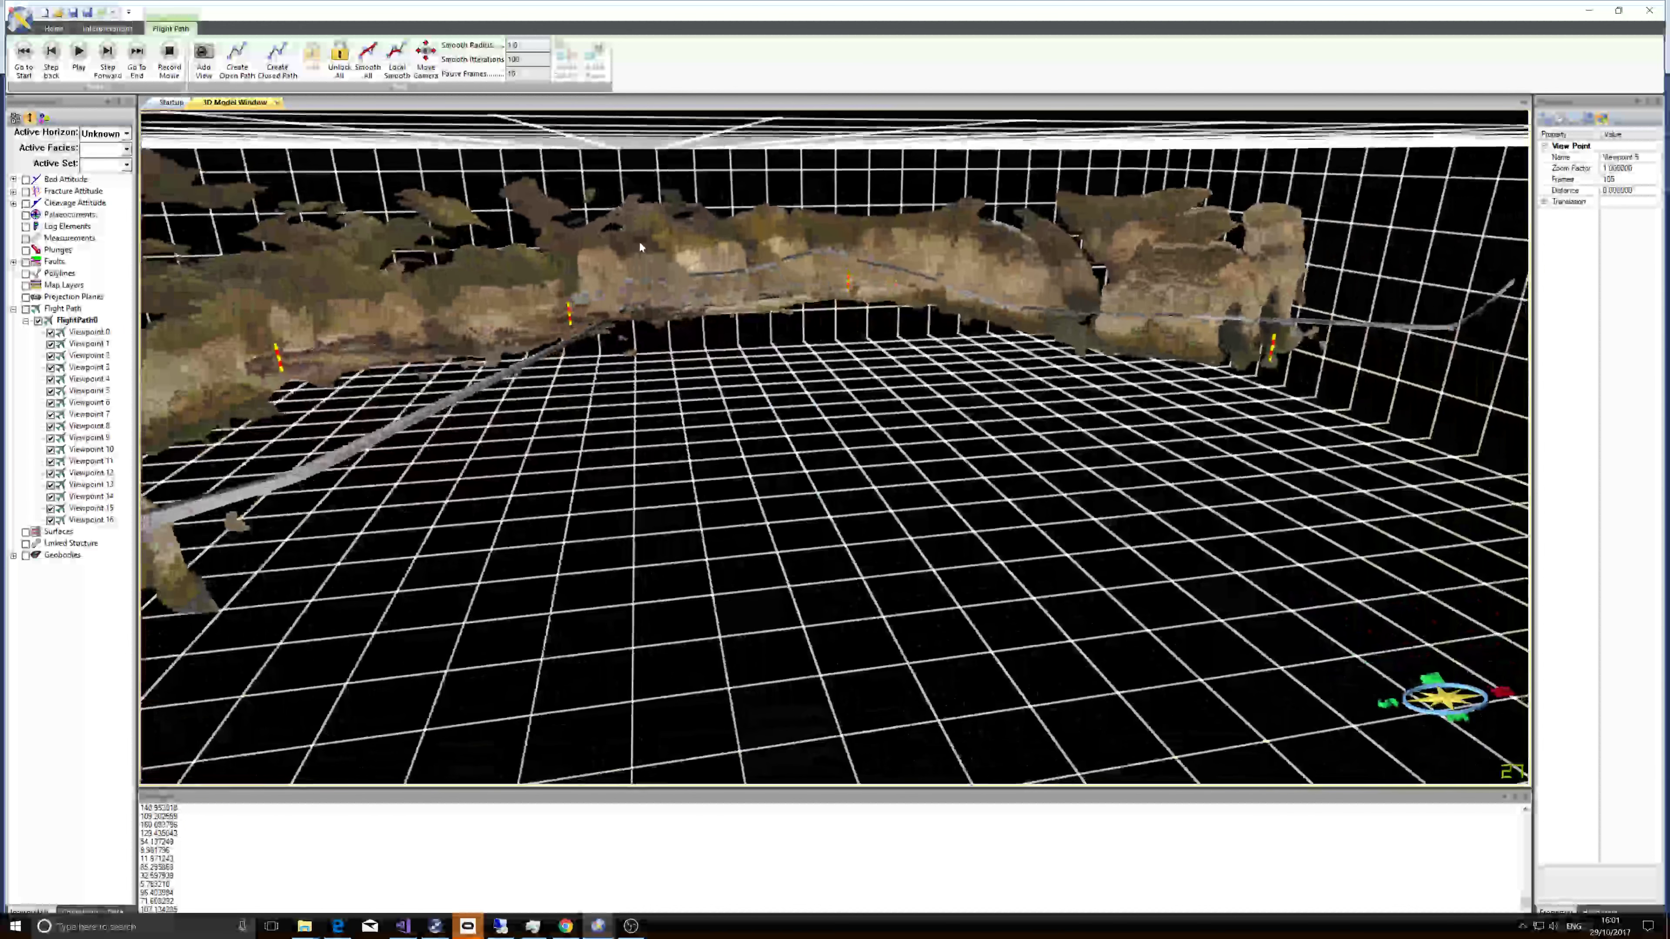
scroll(678, 288, down, 5)
scroll(668, 268, up, 3)
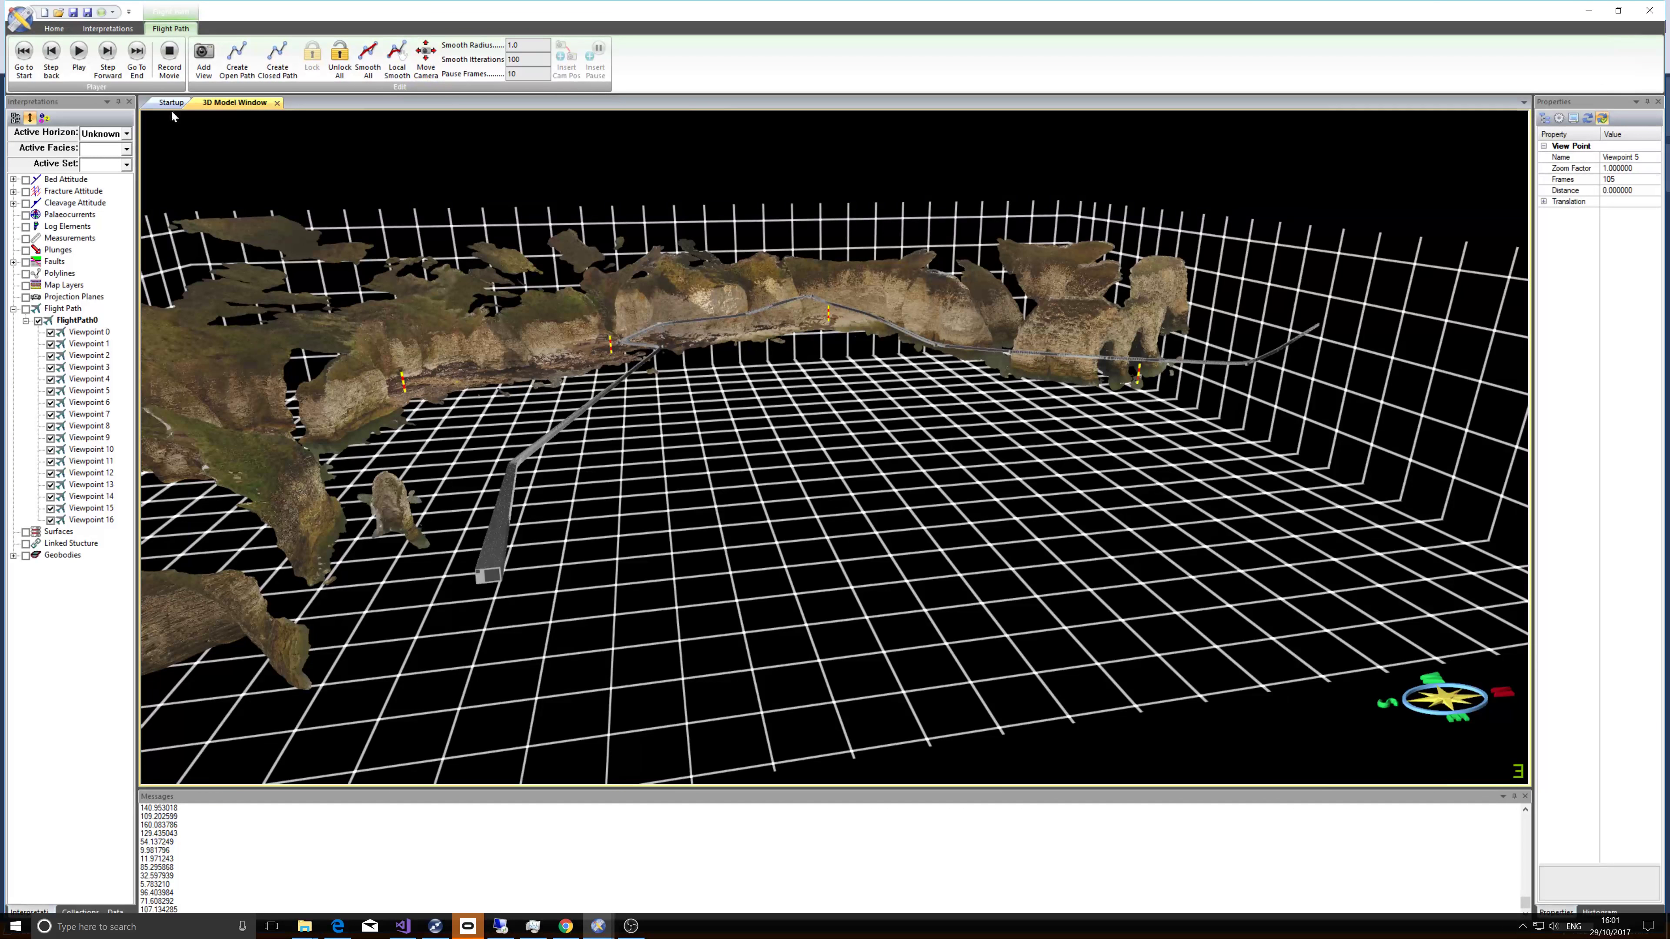
click(38, 322)
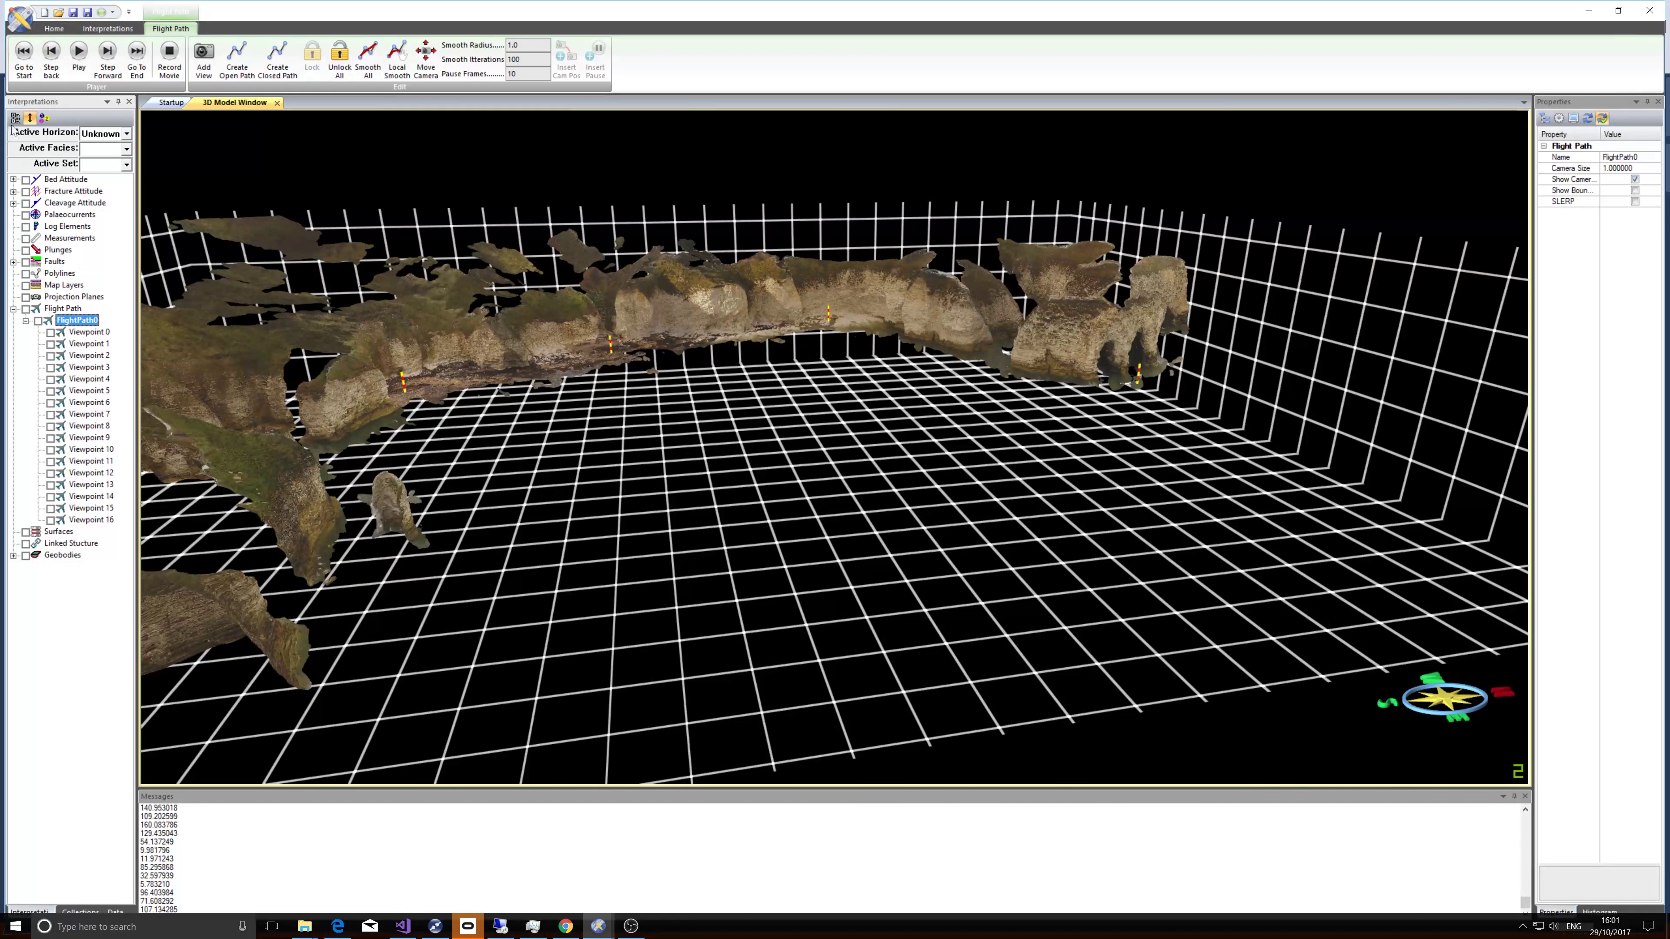
click(24, 60)
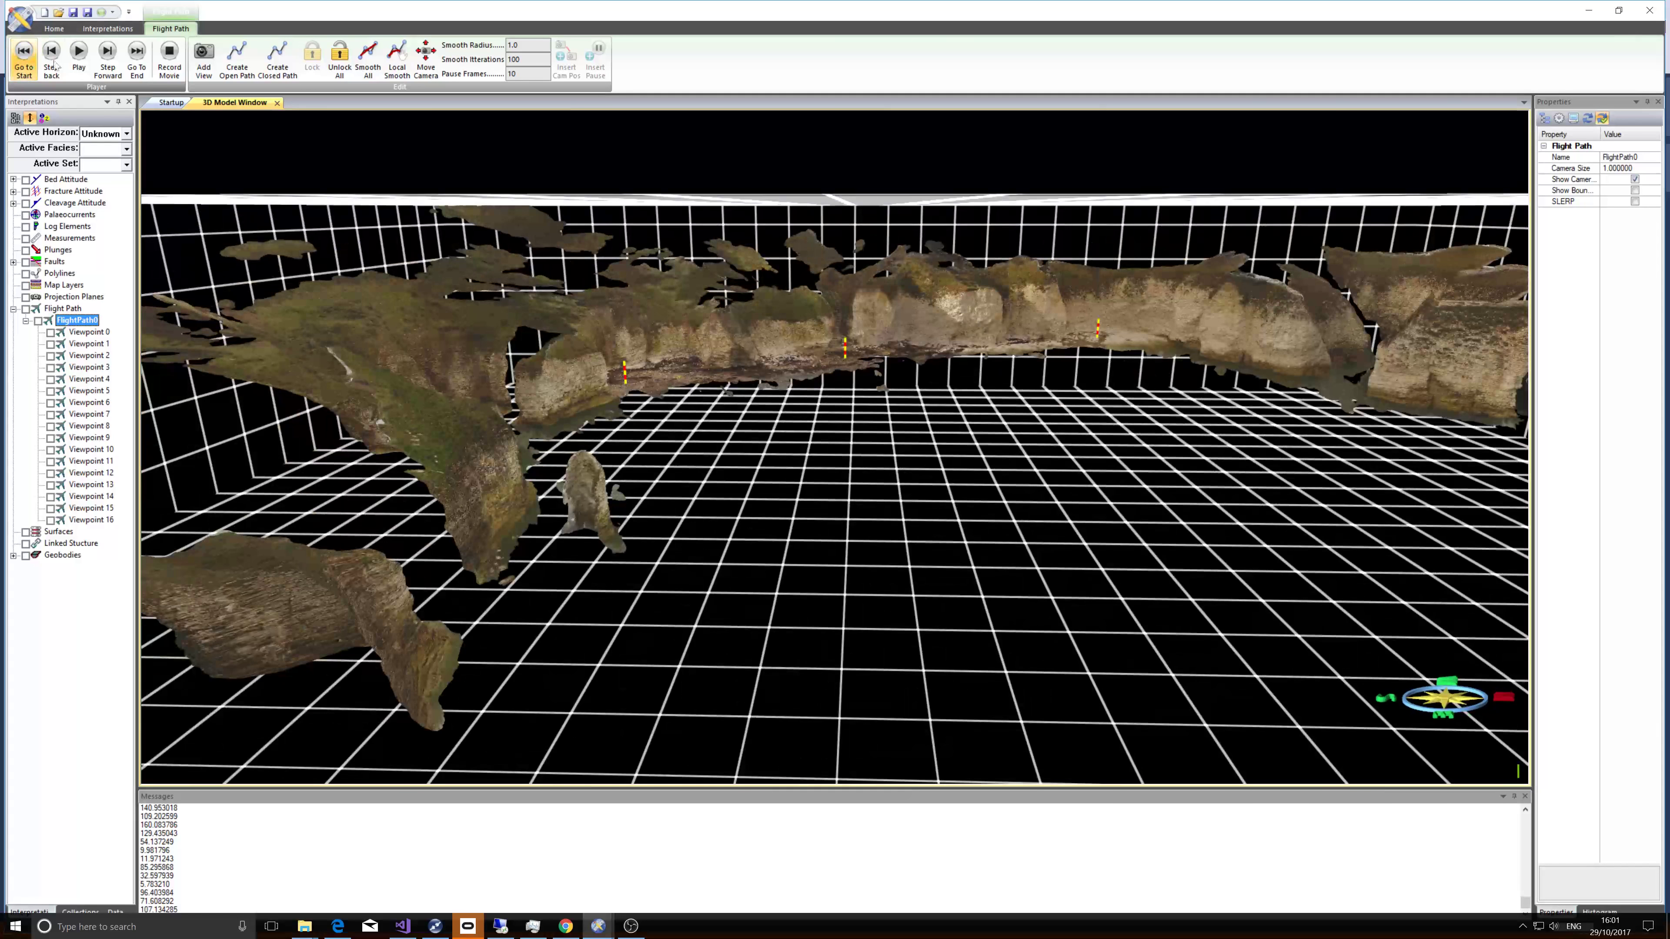
Start recording a movie and save it as Flamborough in WMV format.
click(169, 59)
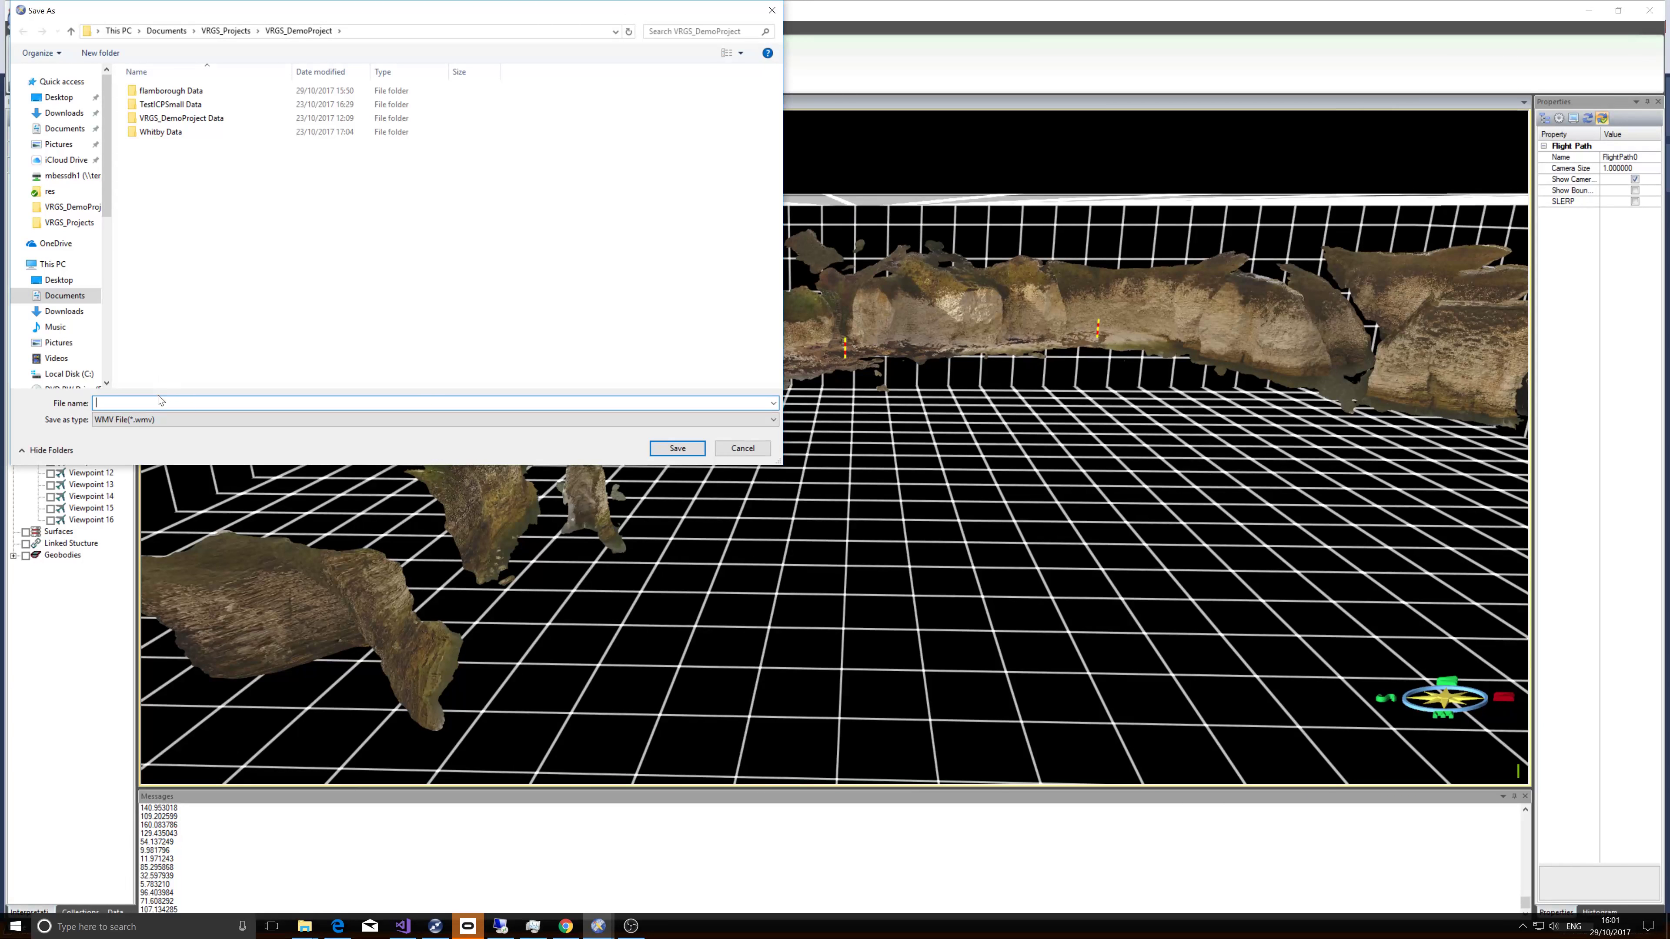
text(Flamborough)
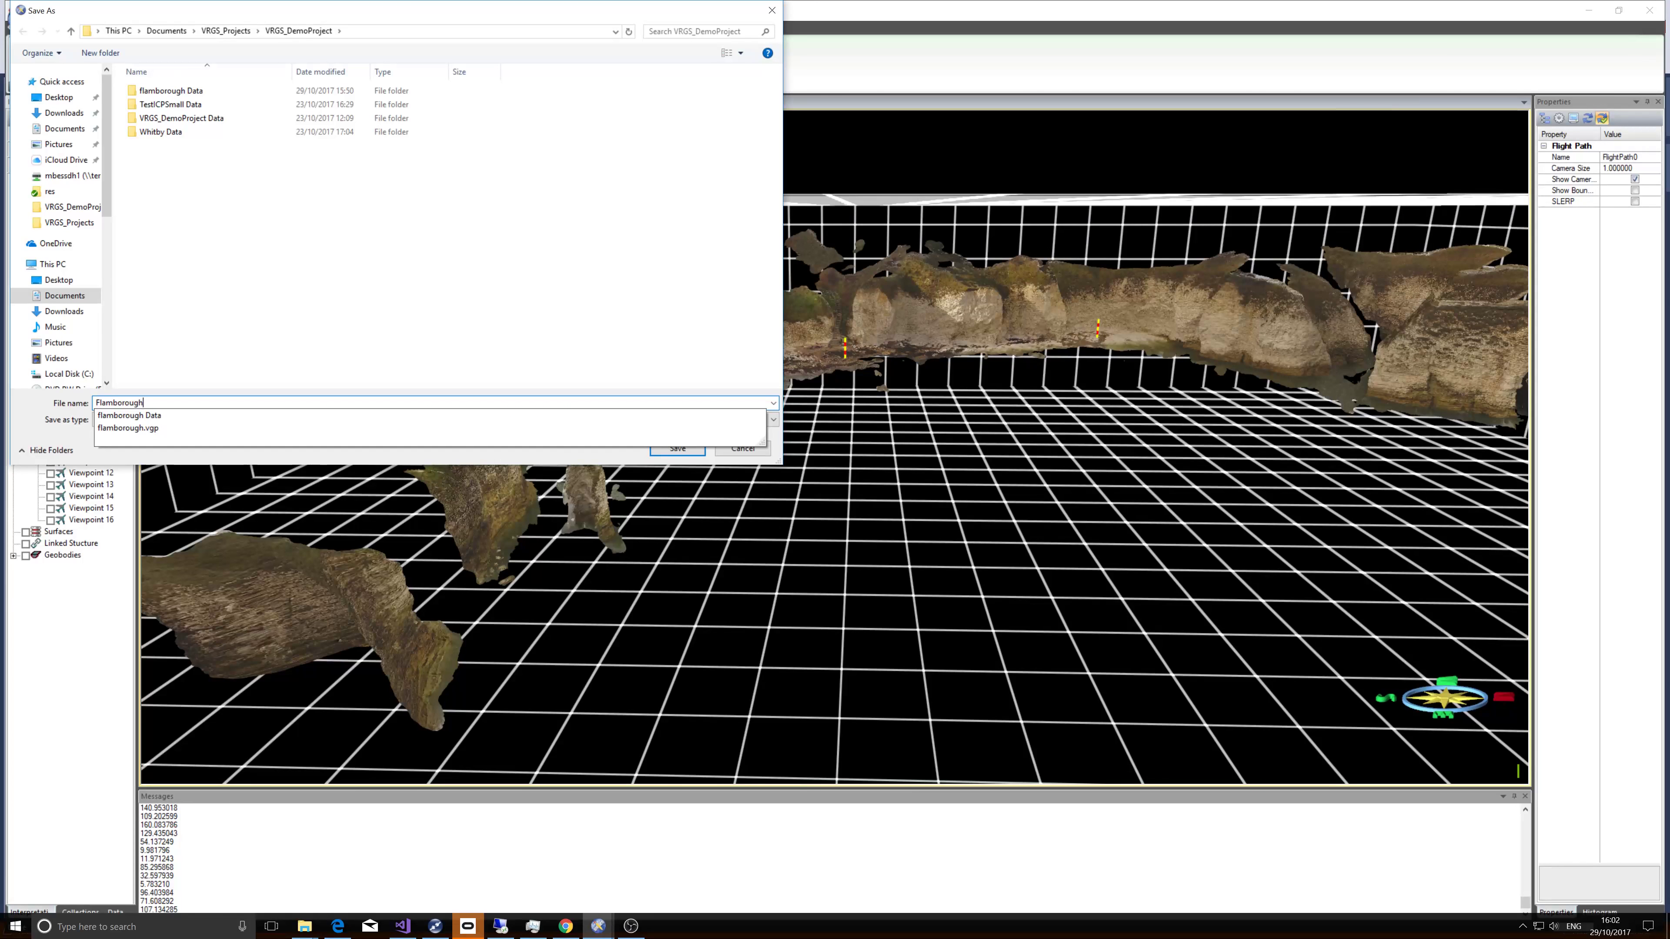
key(Return)
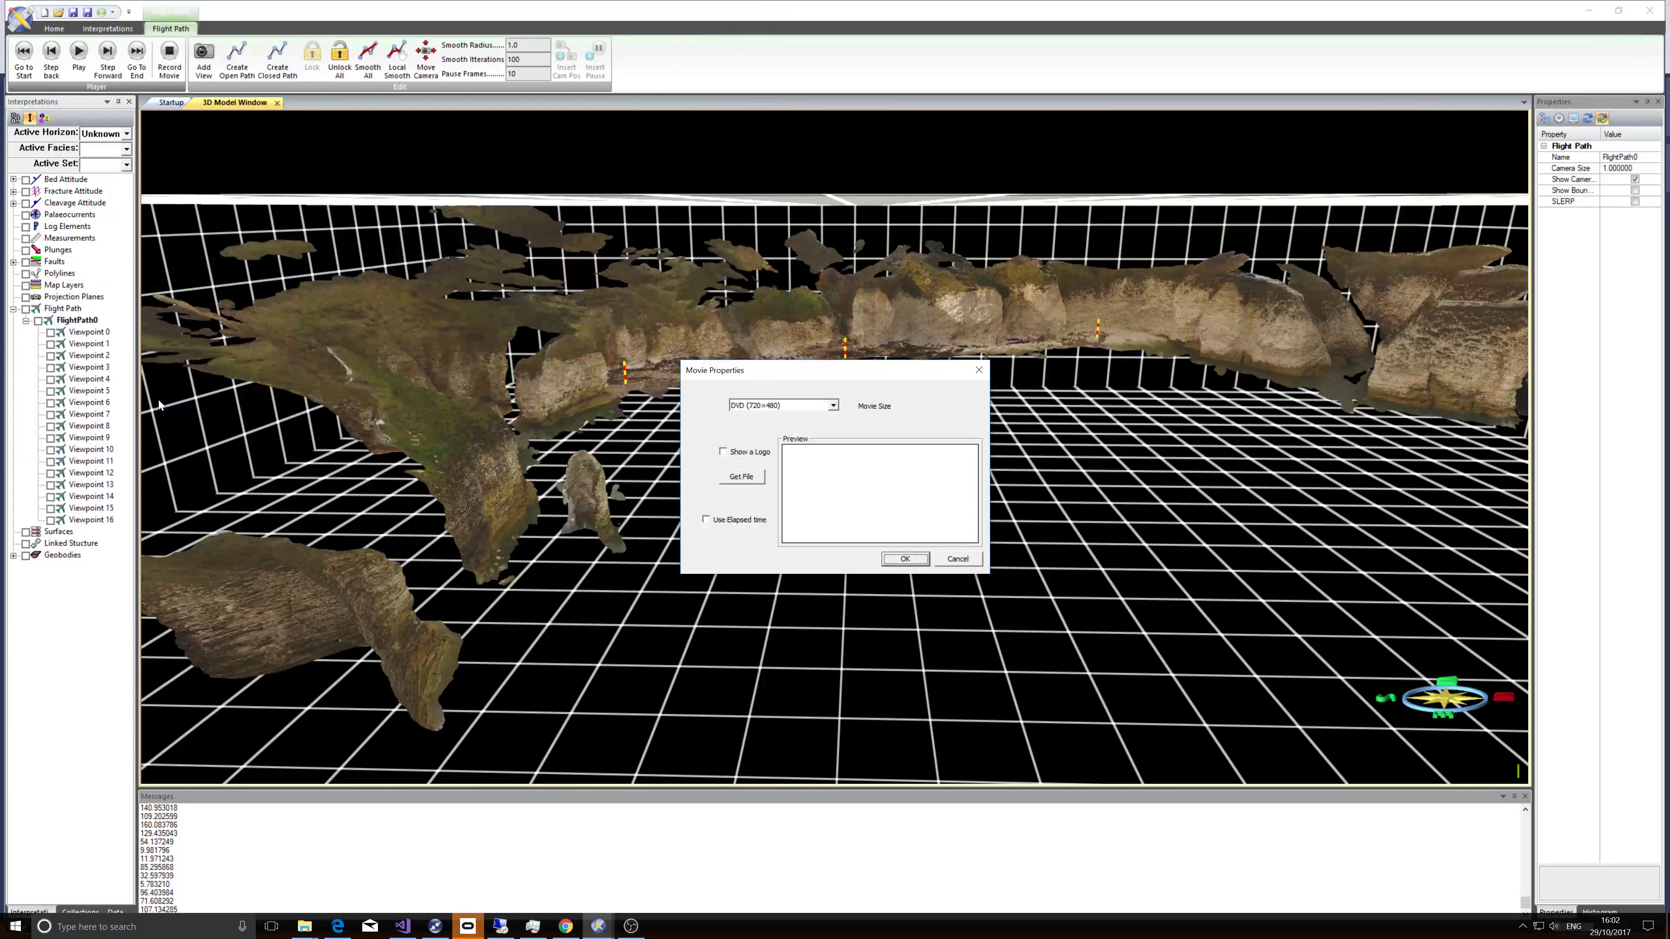
Set the movie size to HD 1080 (1920x1080), confirm, and play the path to record it.
click(832, 406)
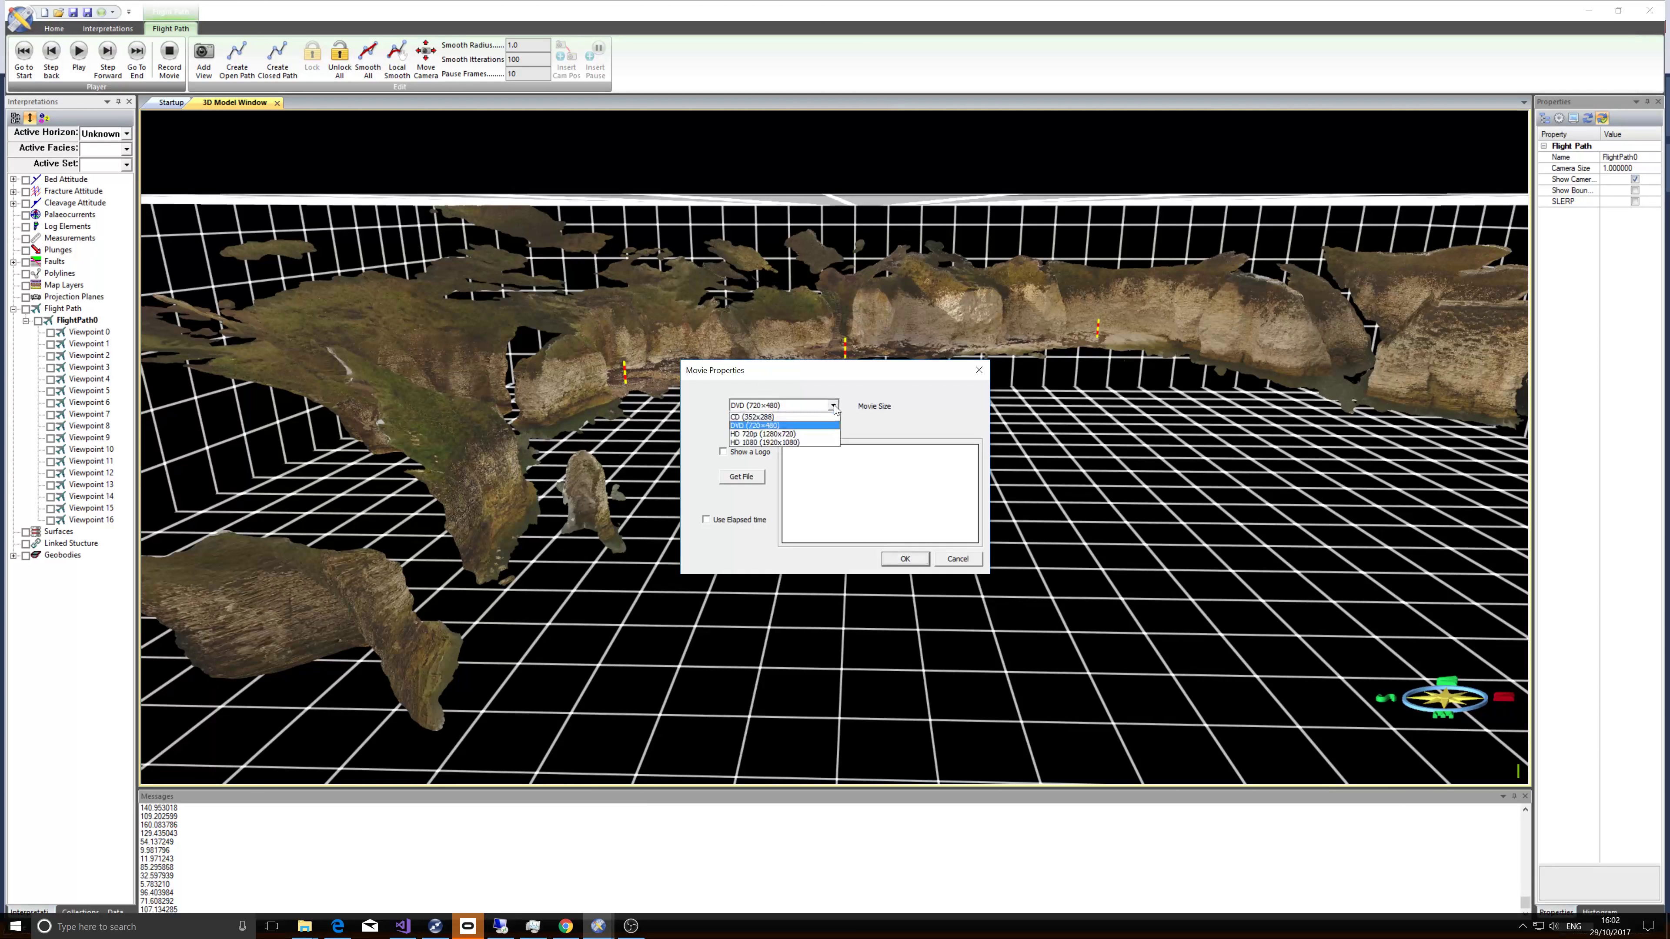
click(794, 444)
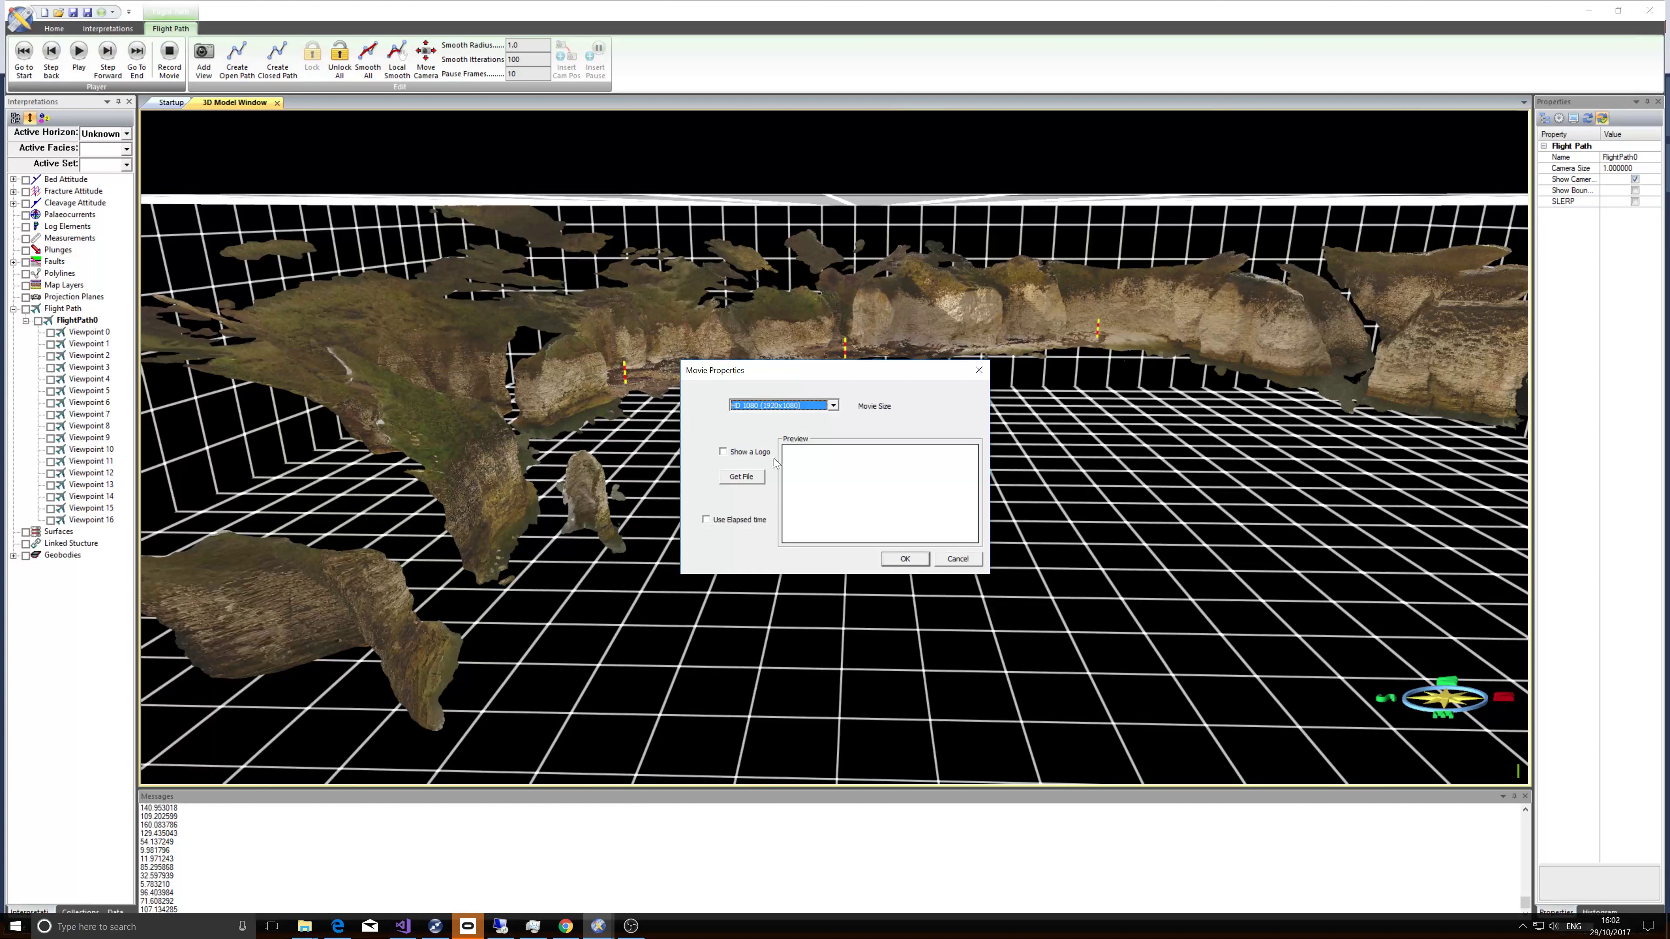
click(905, 559)
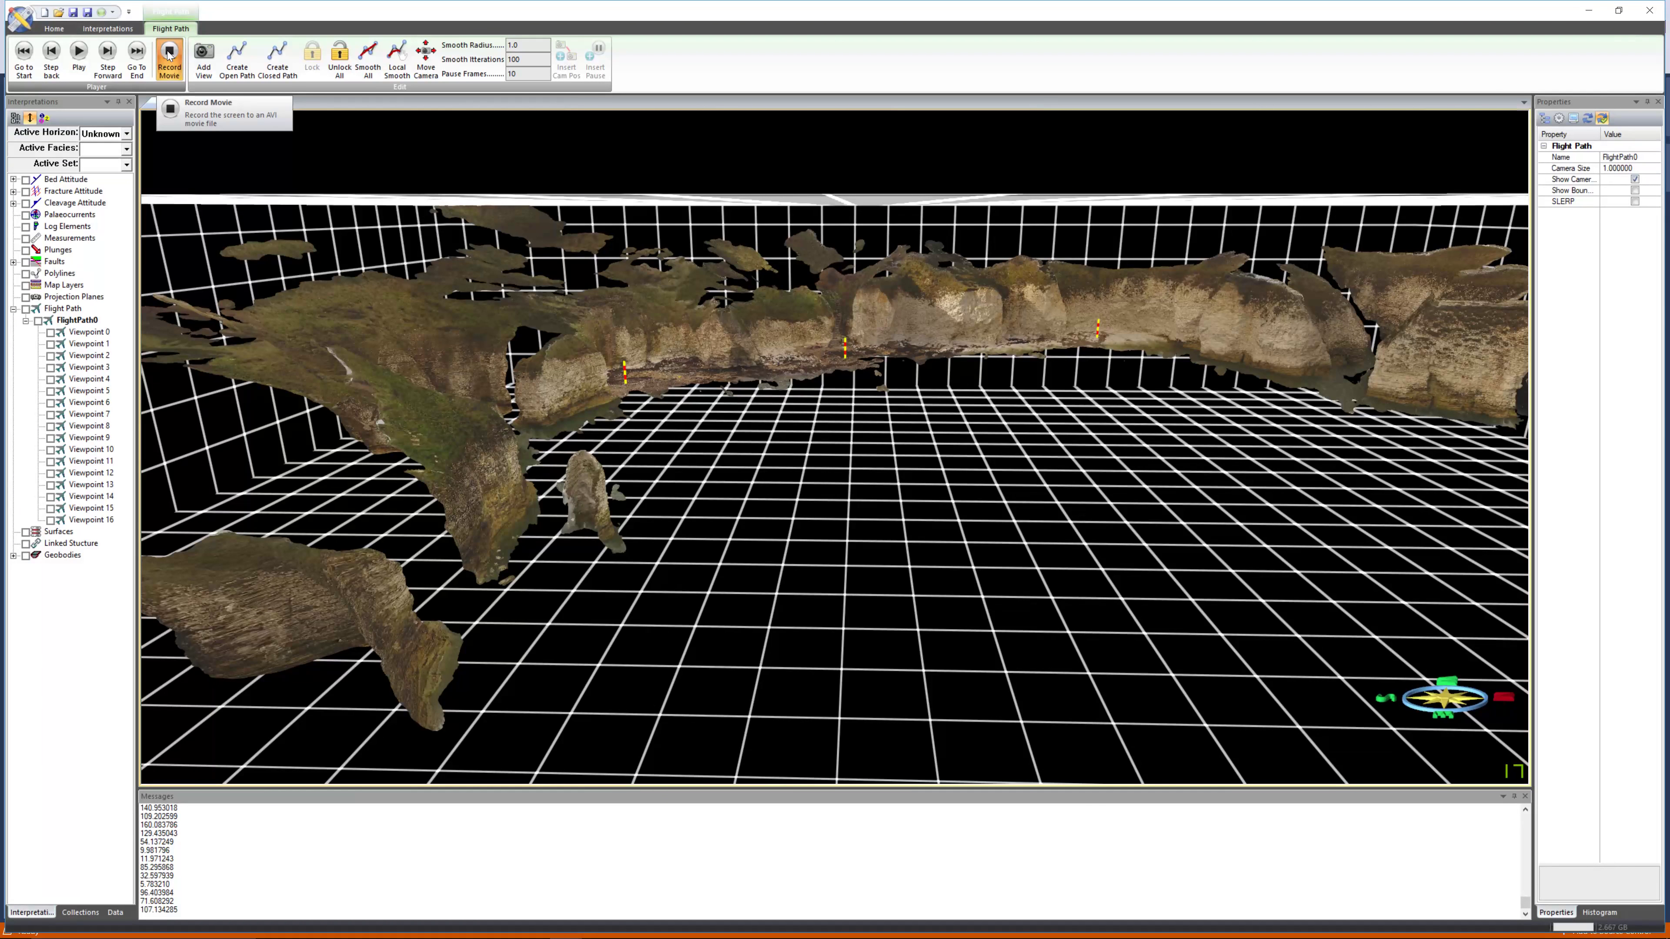
click(78, 58)
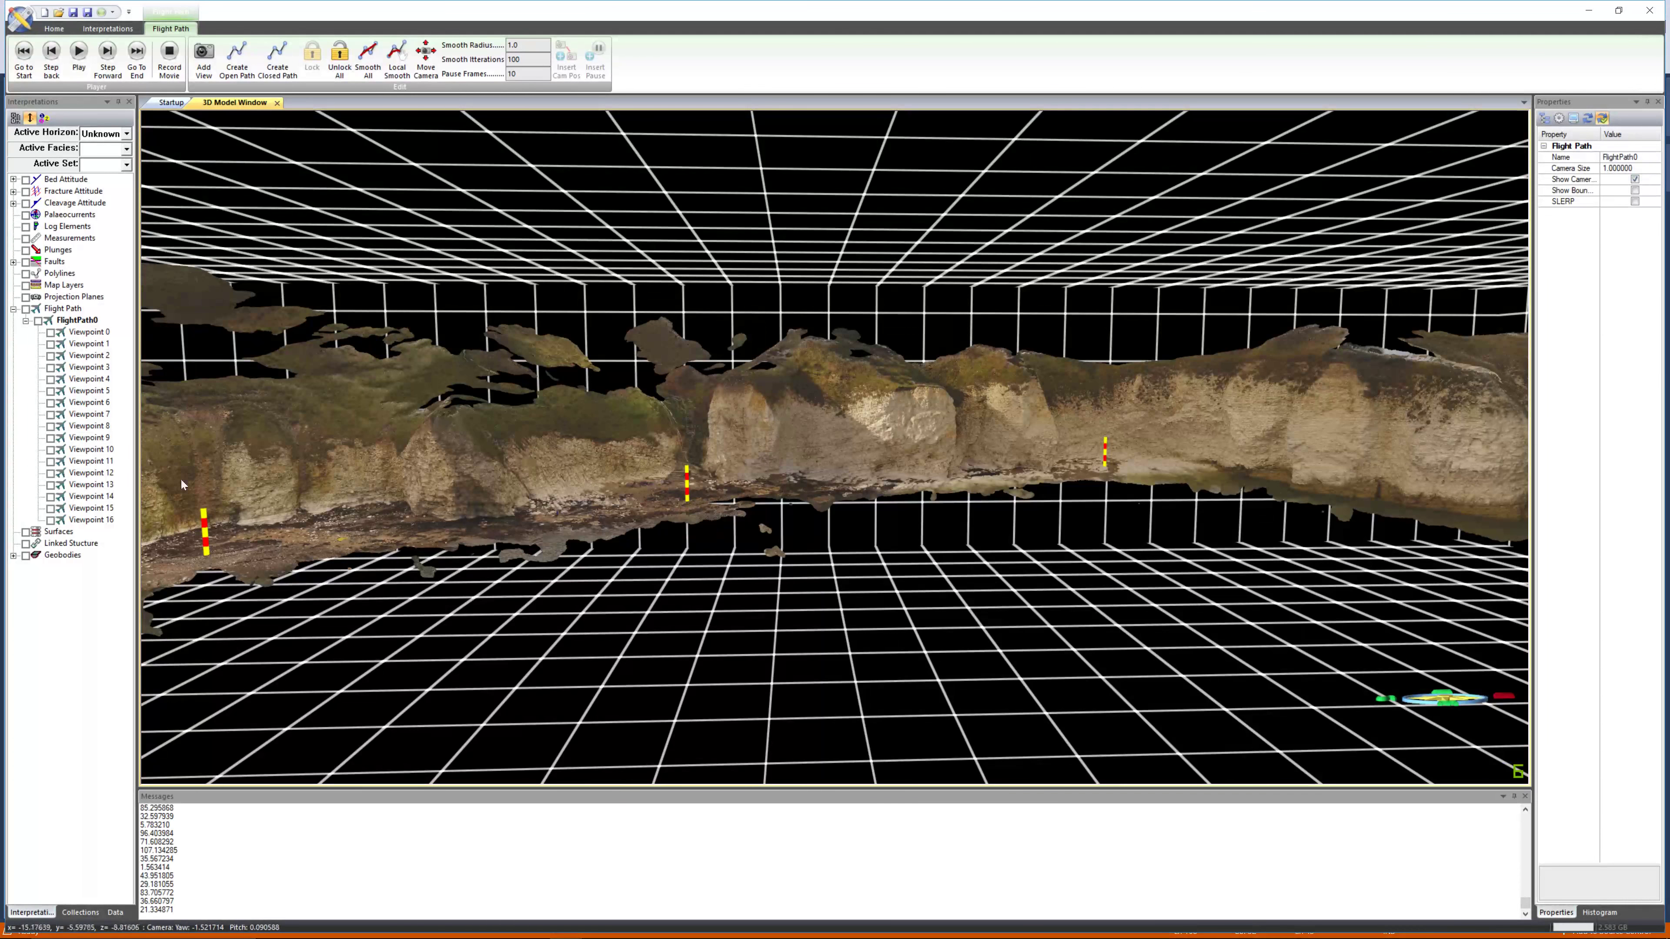
Redisplay the flight path and navigate the camera to Viewpoint 3.
click(85, 414)
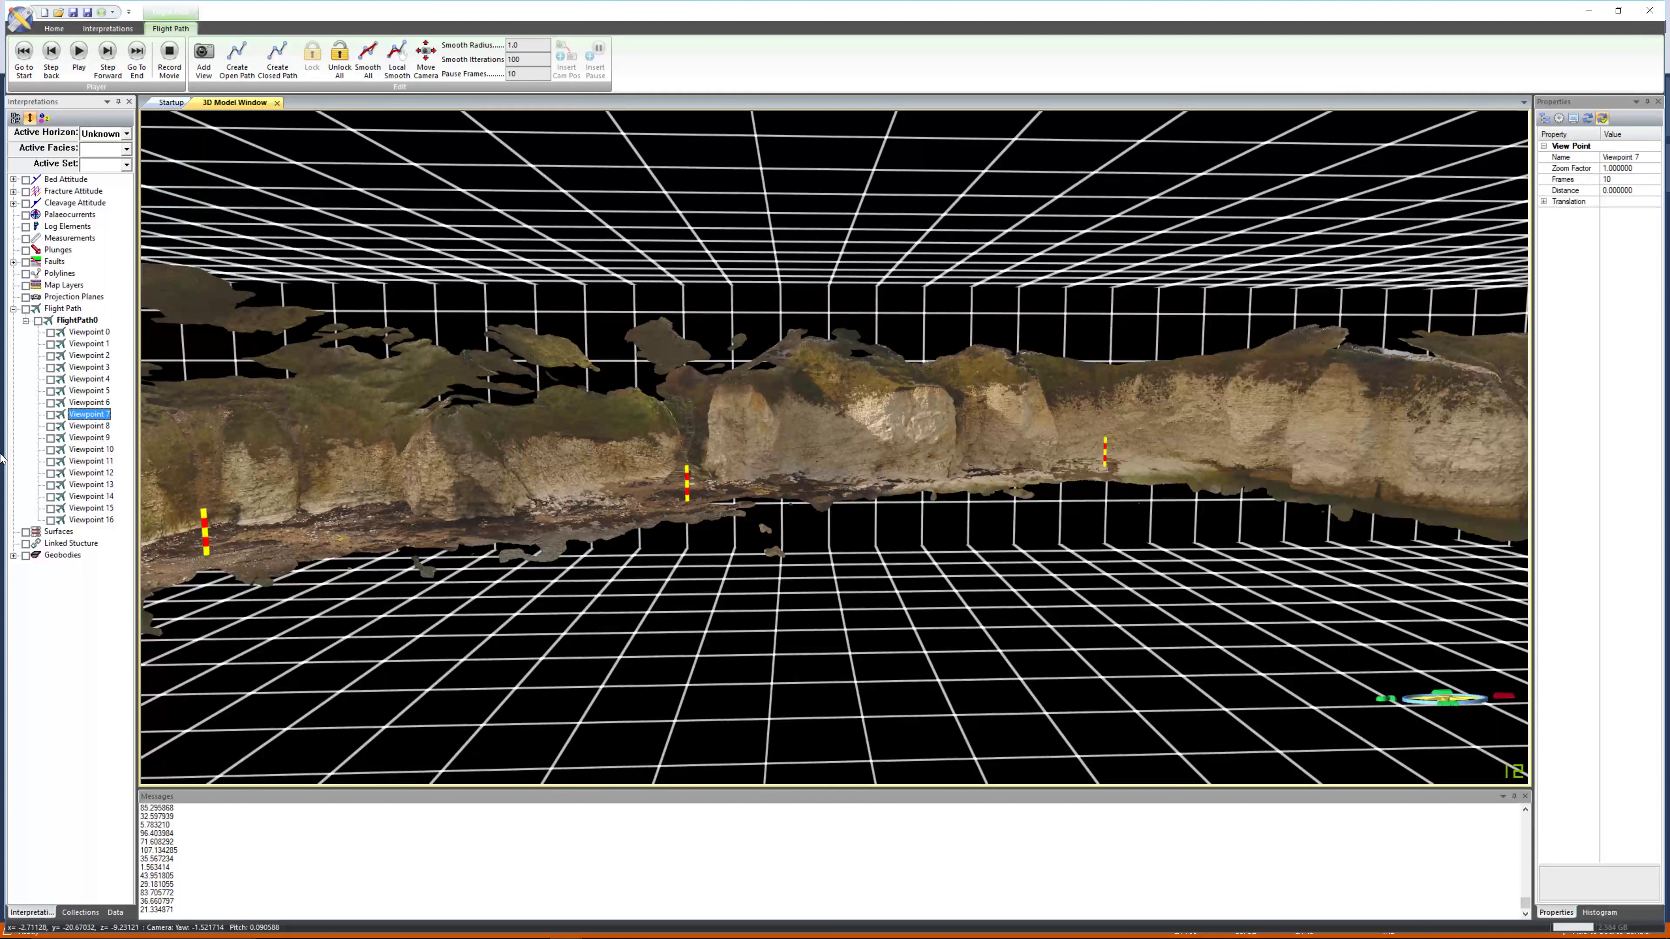
click(39, 322)
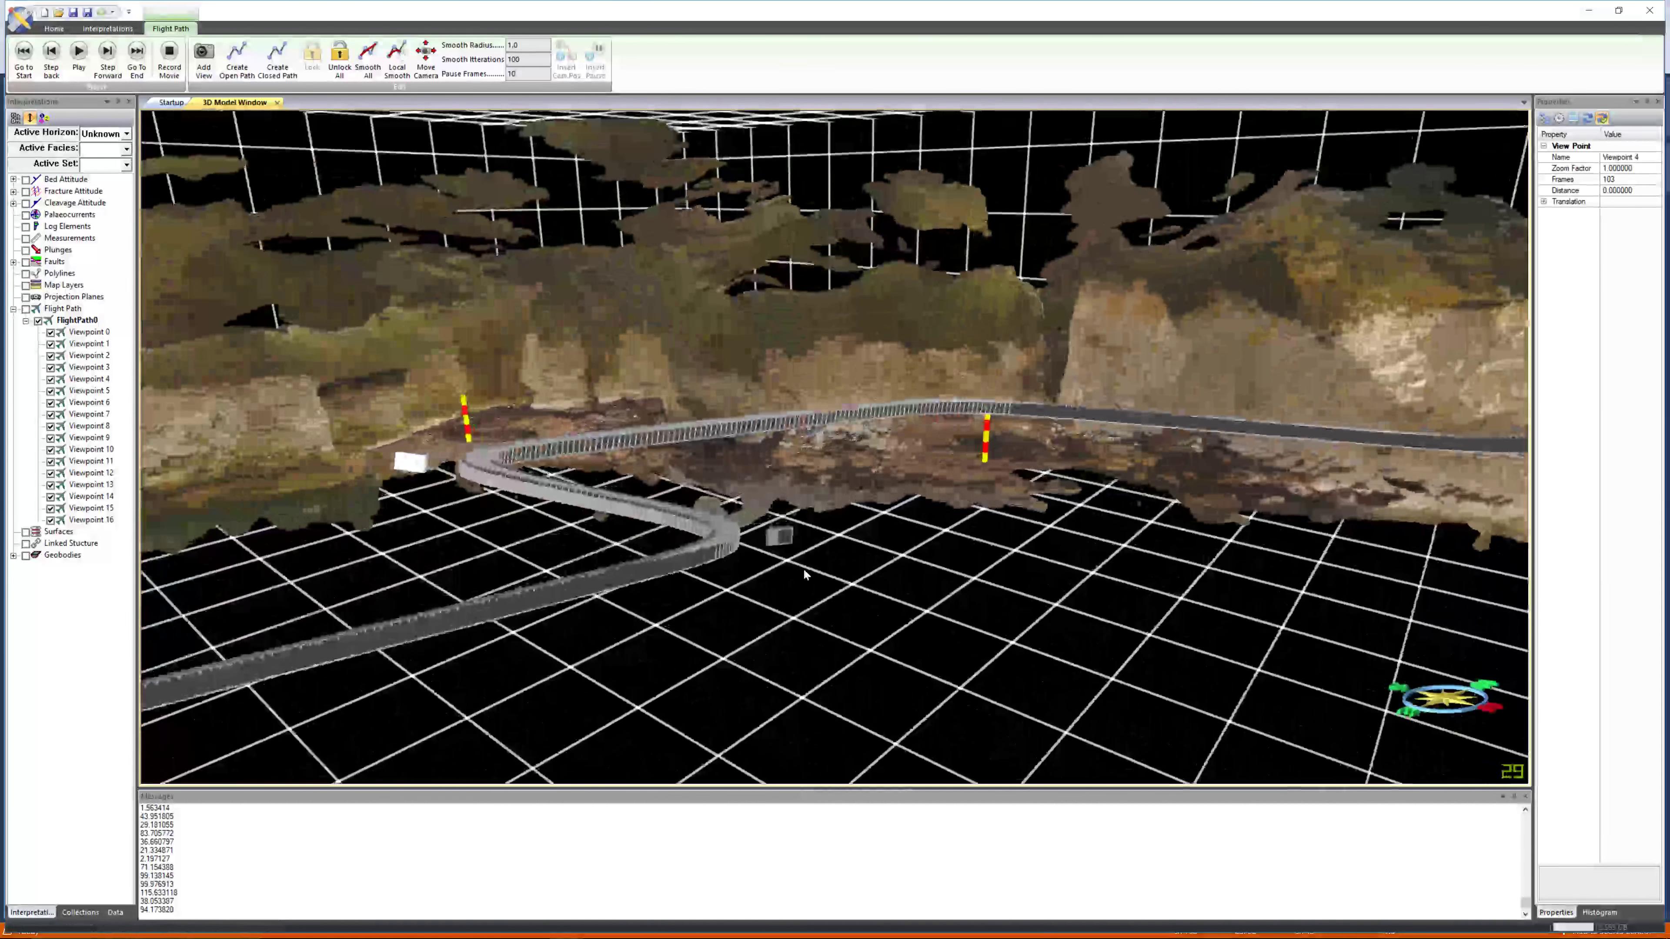
click(781, 538)
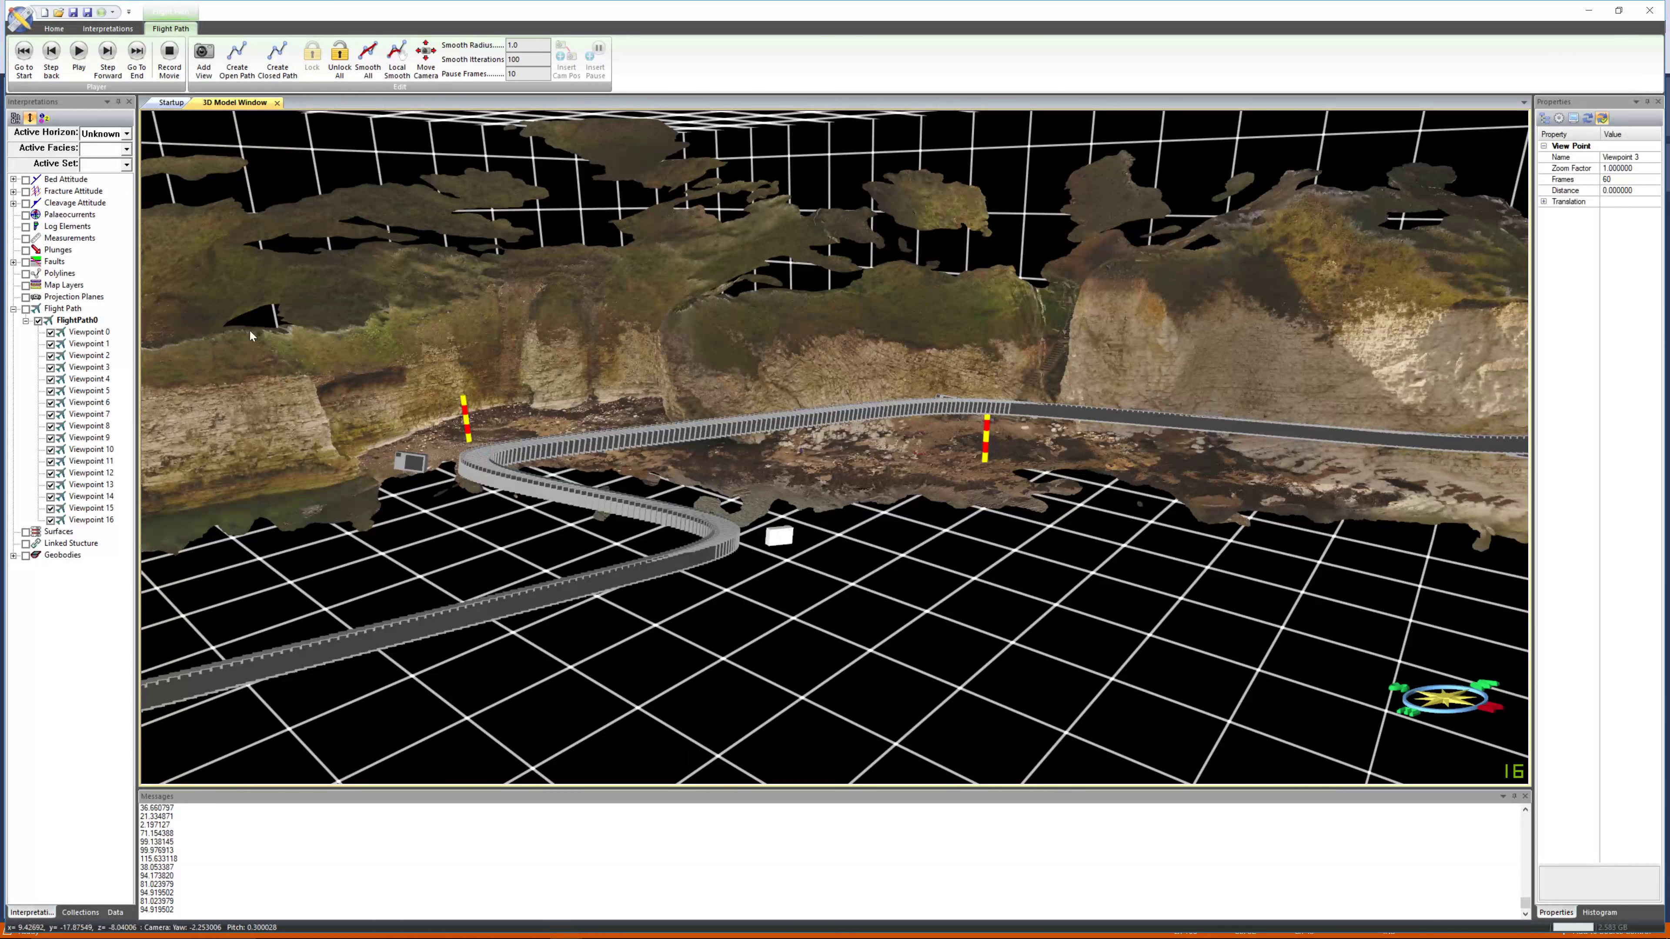
click(98, 370)
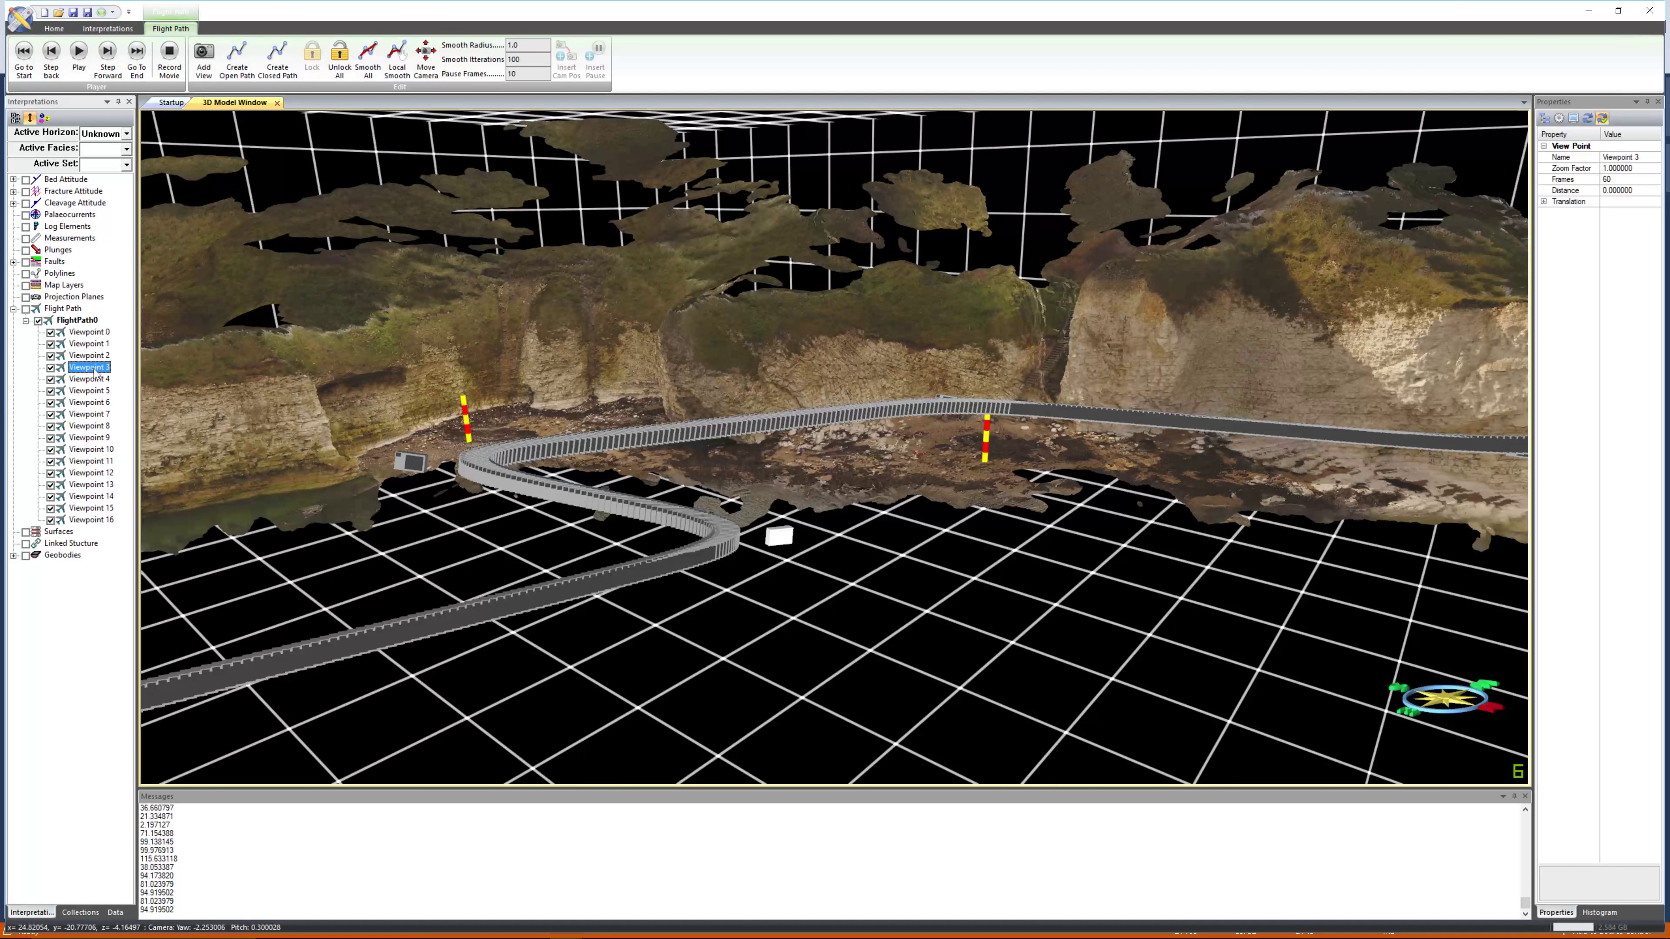
right_click(86, 373)
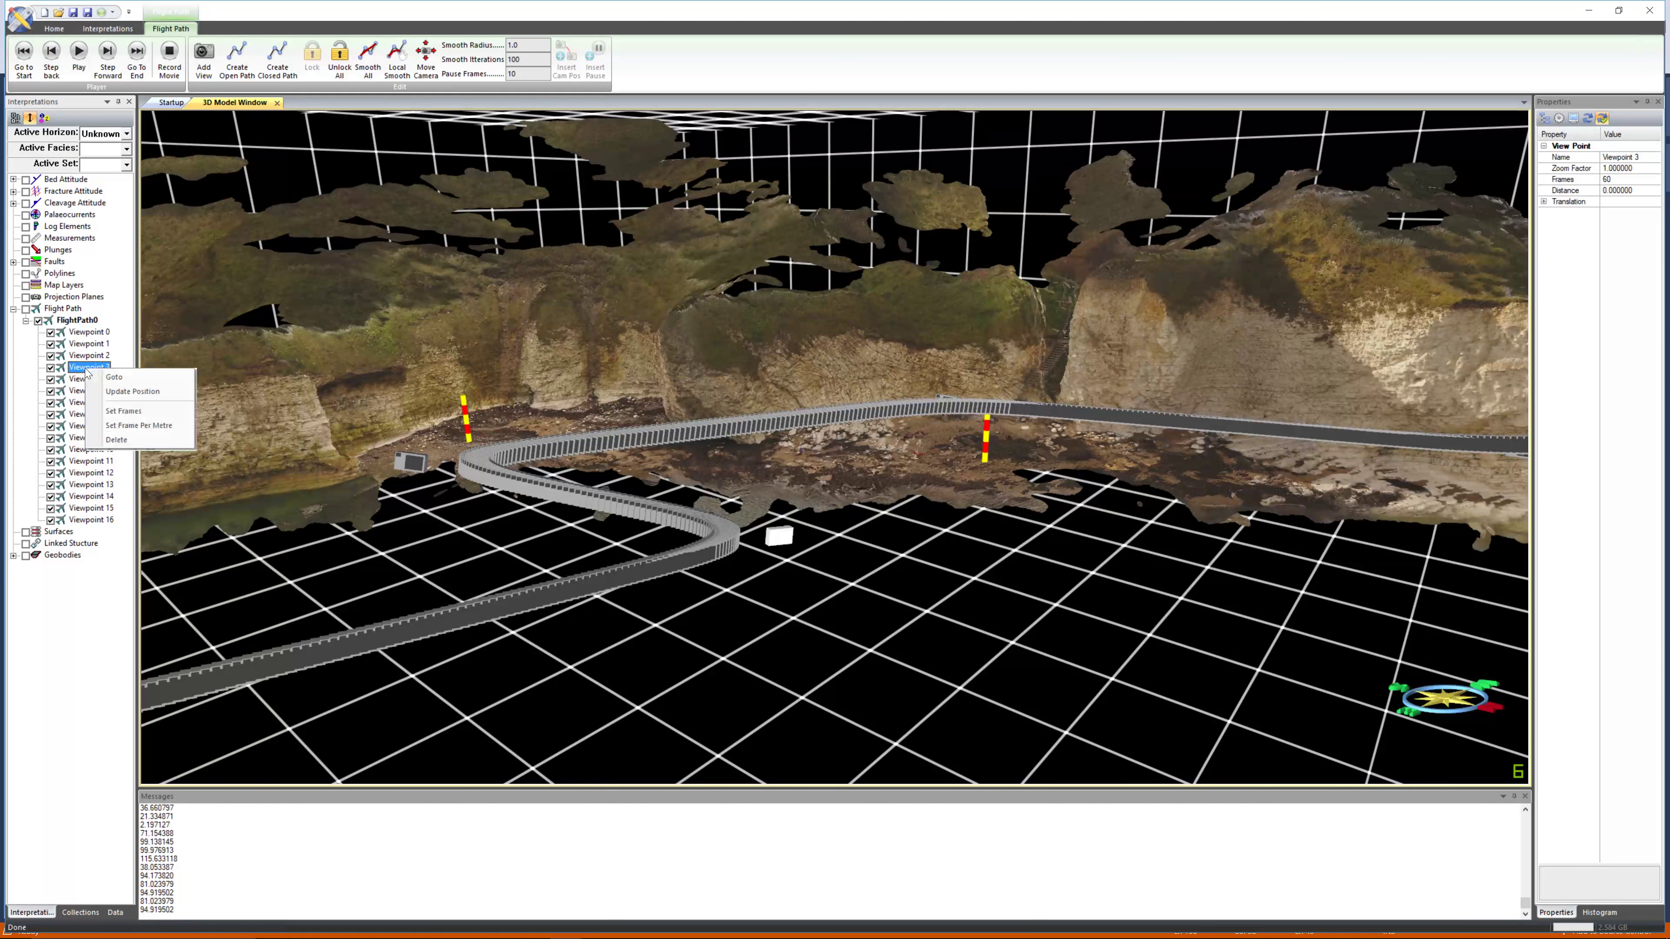
click(116, 377)
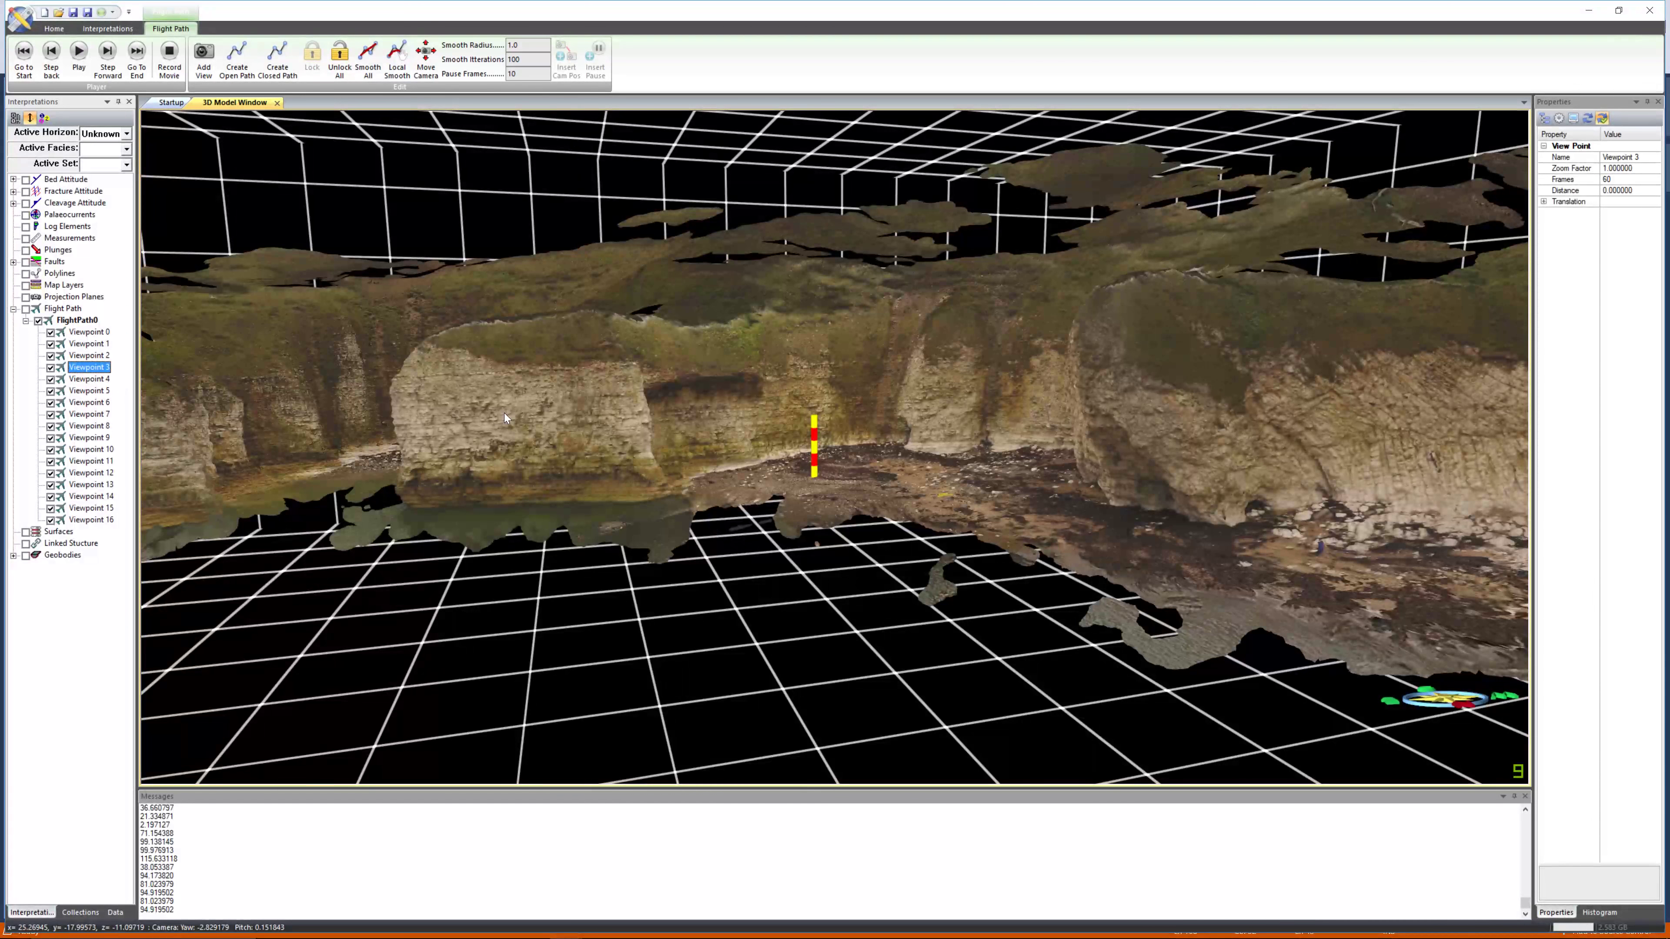
Reframe the camera on the cliff face and update Viewpoint 3's position to this view.
right_drag(569, 397, 573, 443)
drag(573, 443, 609, 403)
middle_drag(610, 403, 599, 442)
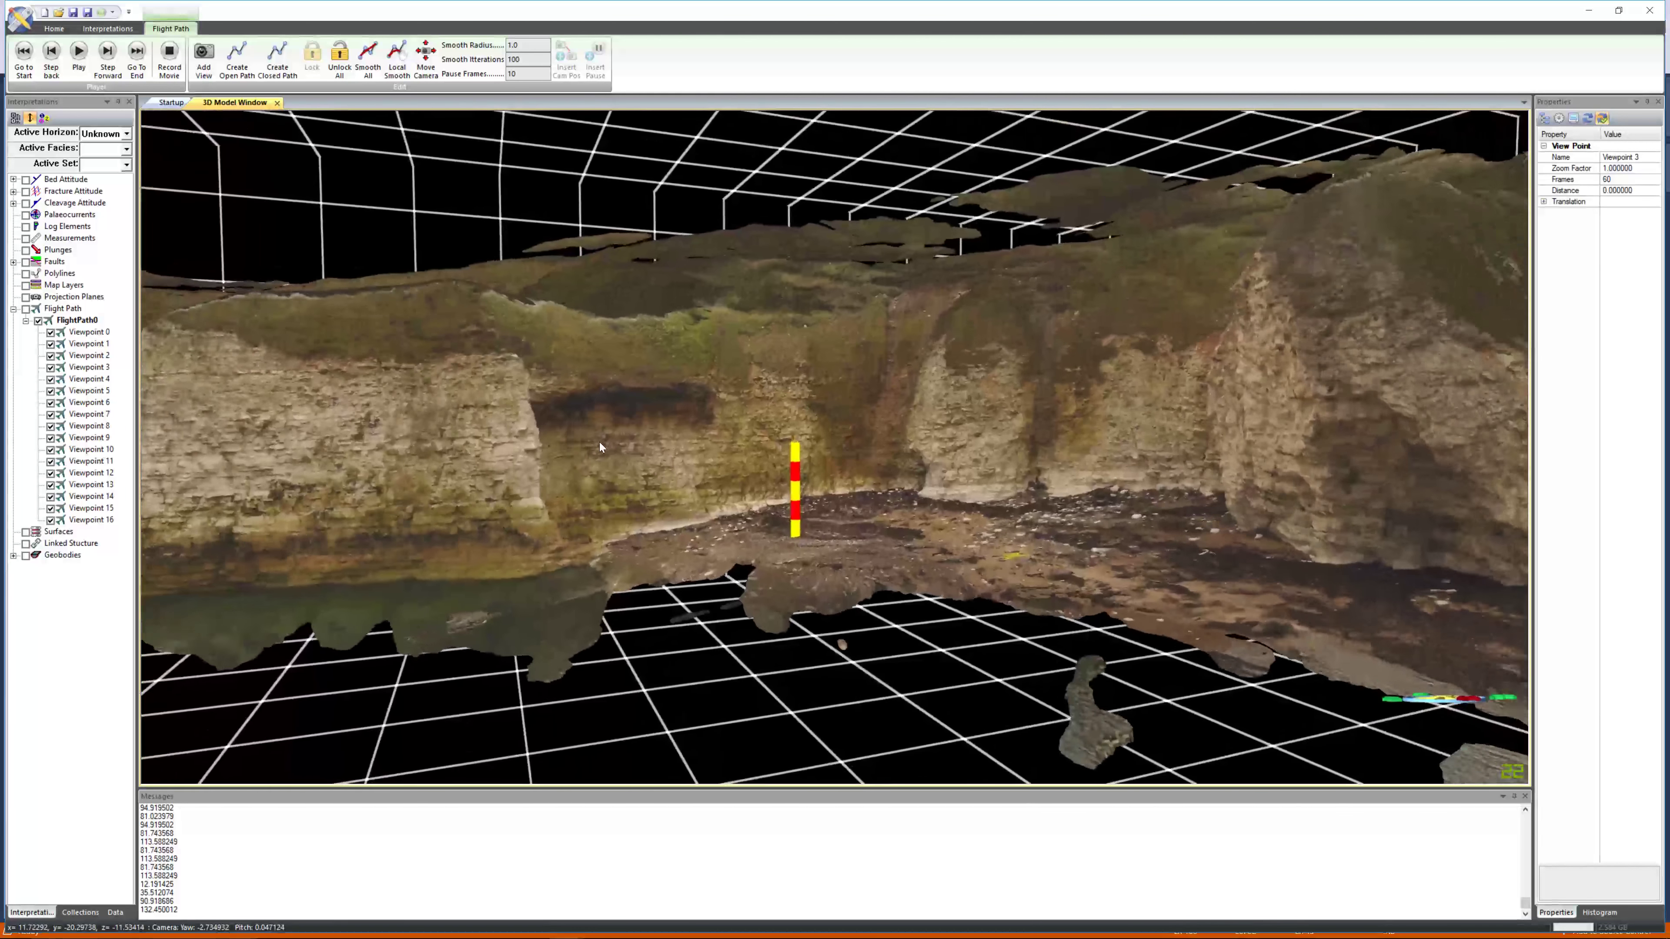
right_drag(599, 443, 600, 462)
drag(602, 462, 617, 456)
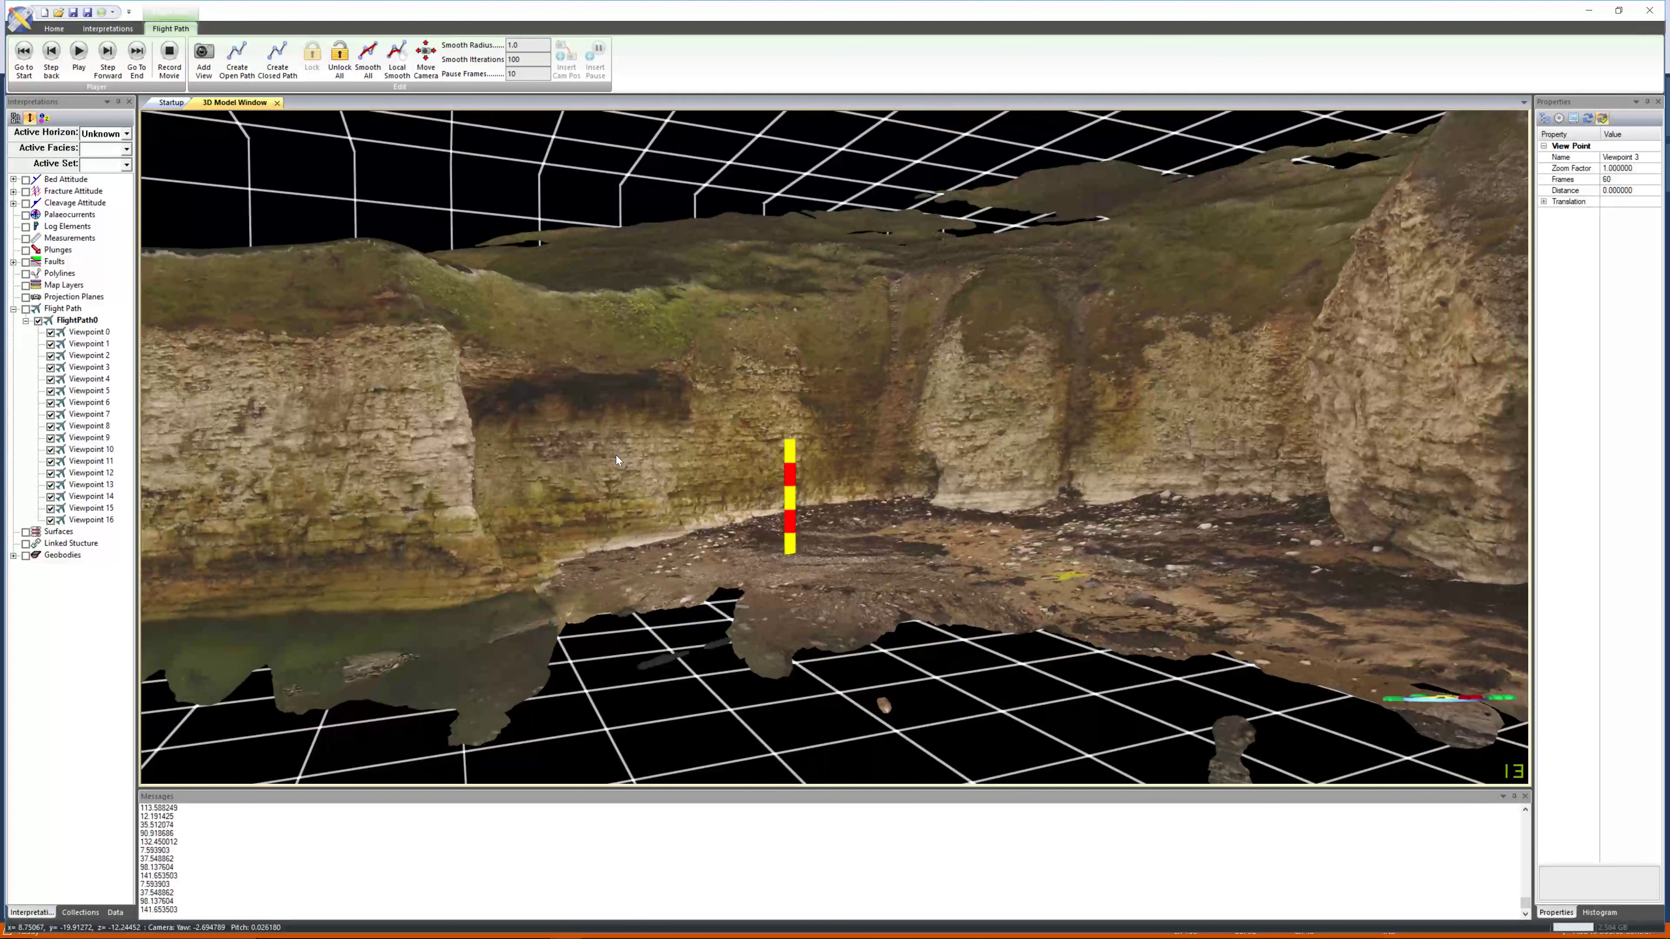
middle_drag(616, 455, 605, 469)
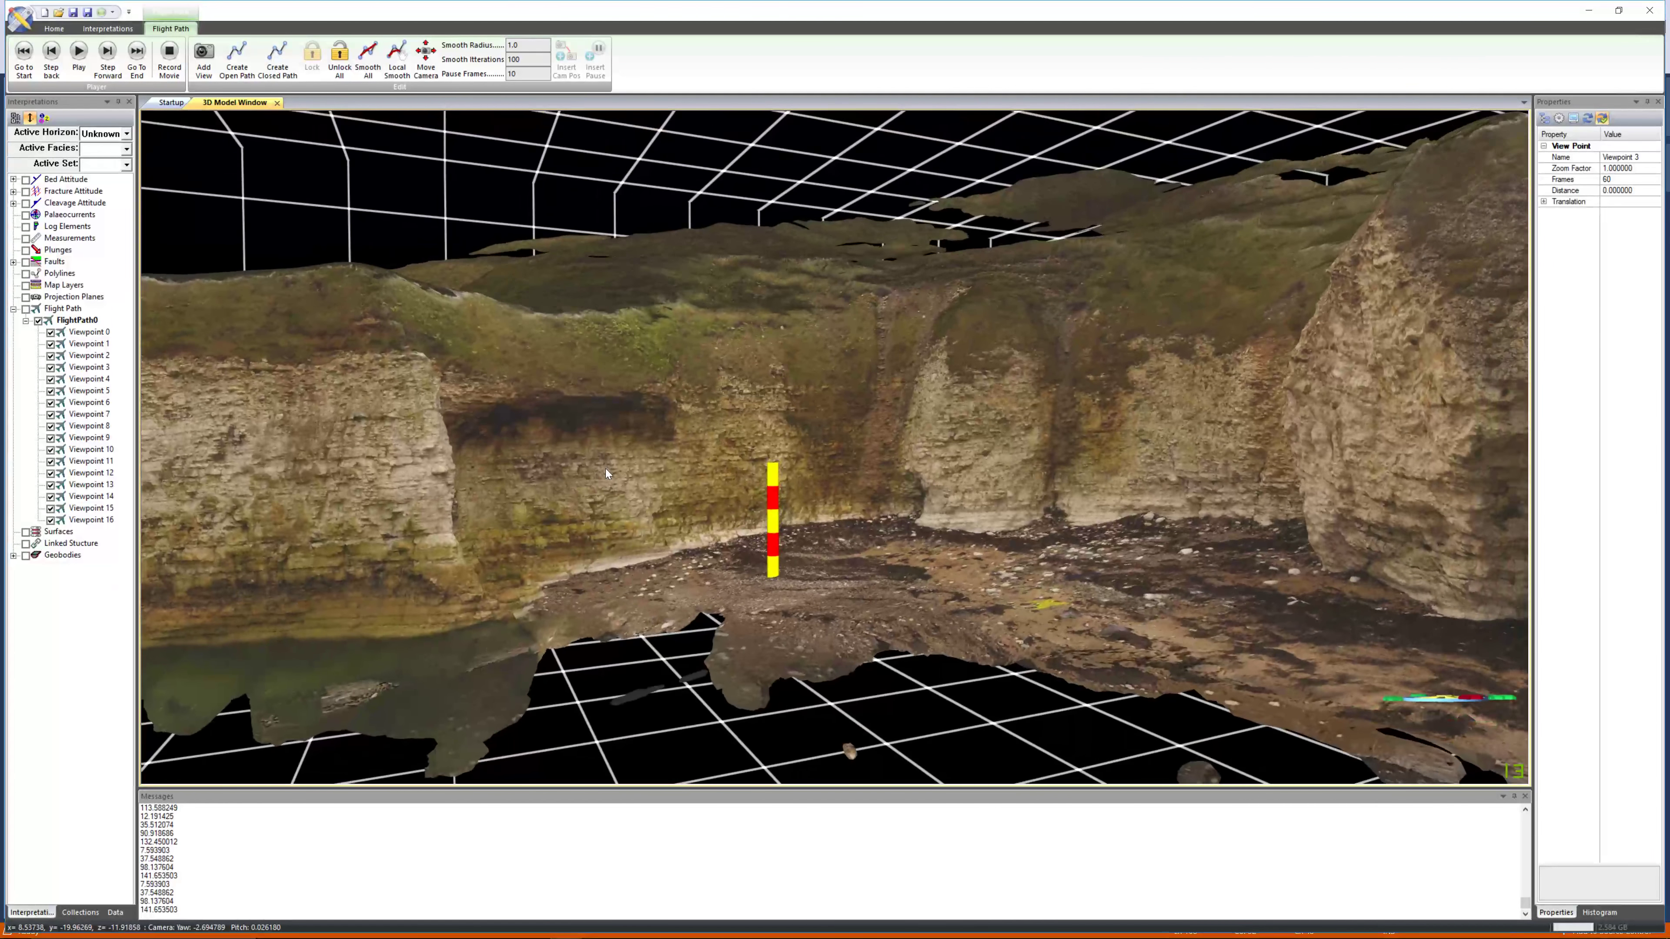
right_click(98, 369)
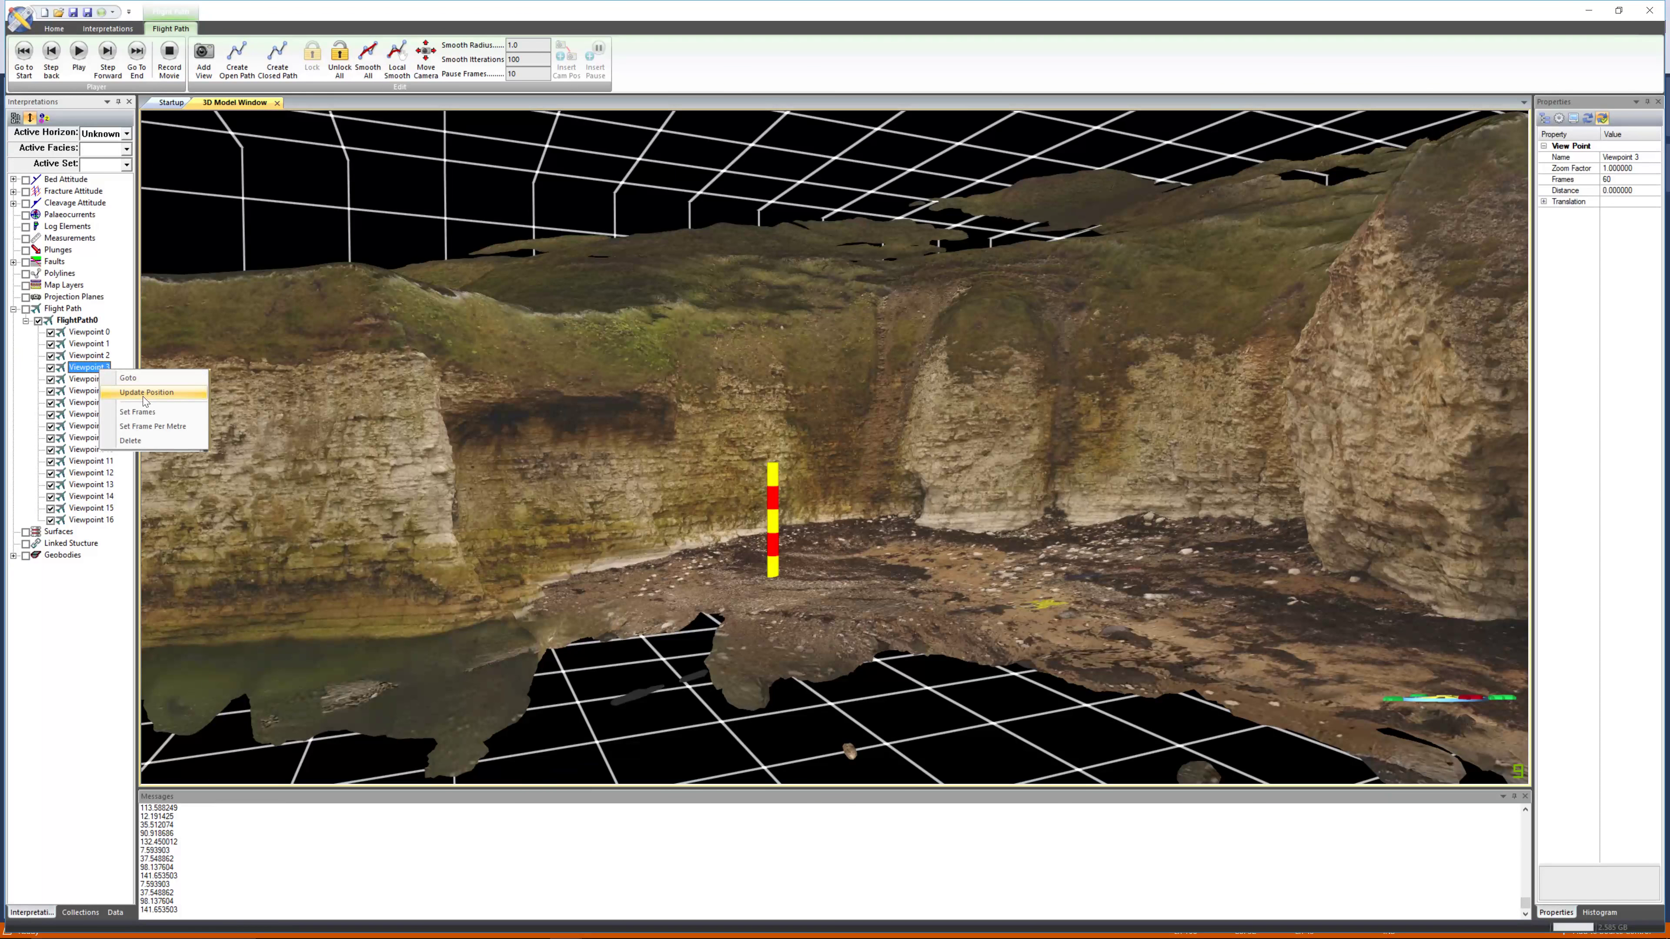
click(145, 392)
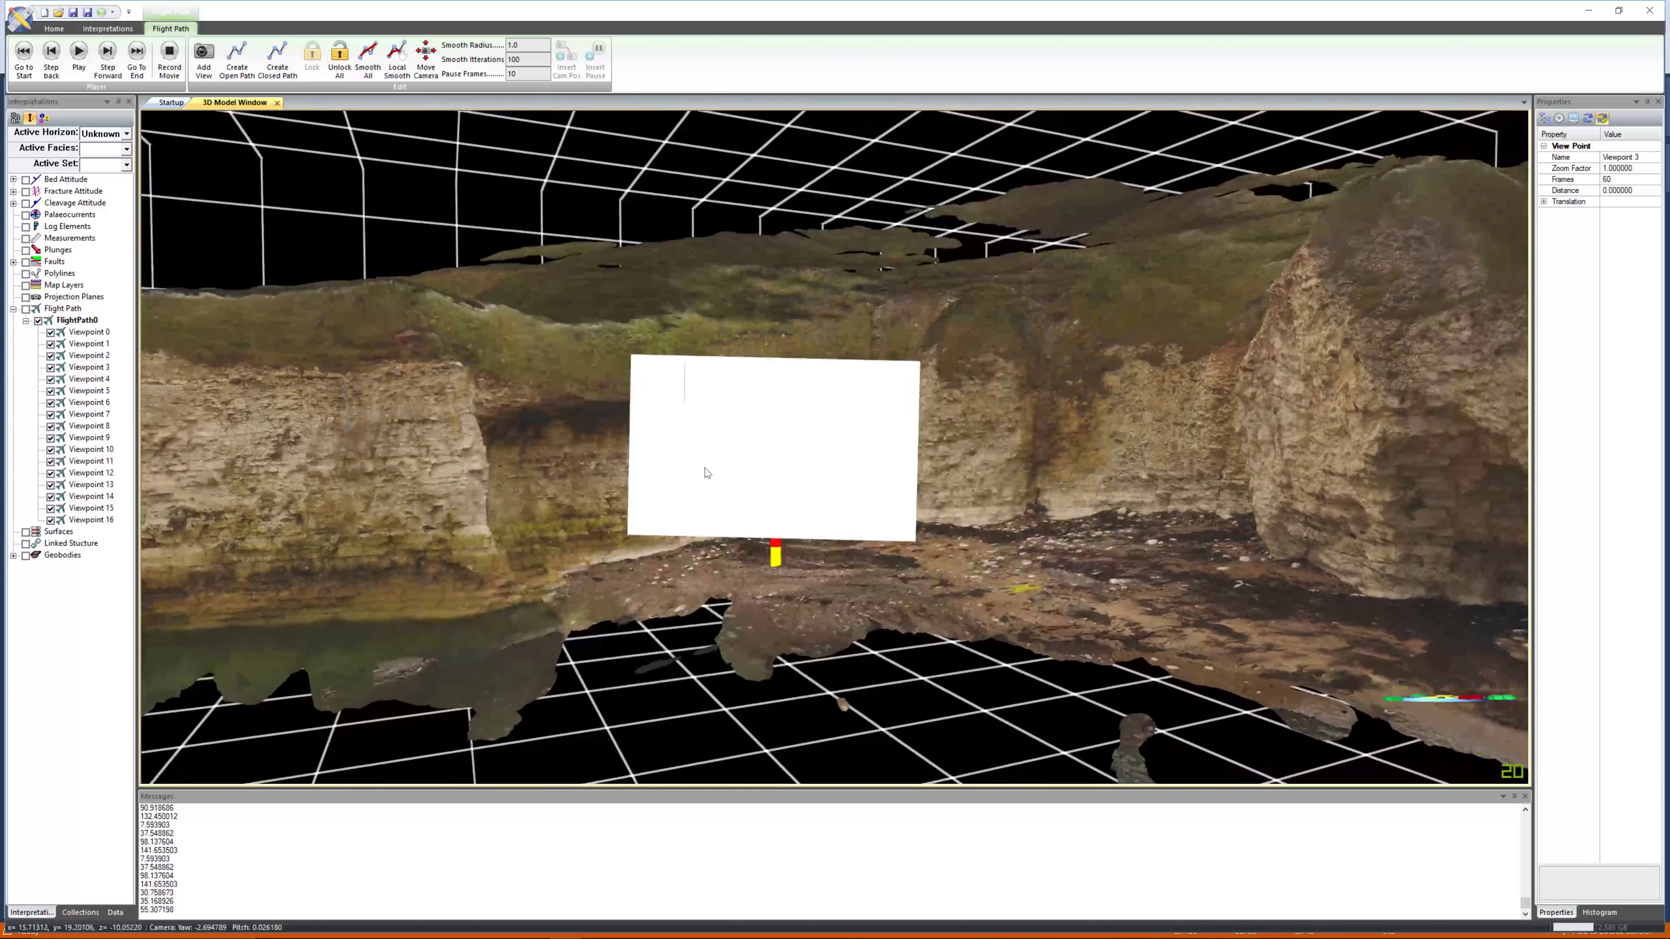
Go to Viewpoints 4, 5 and 6 in turn to review their camera views.
right_drag(704, 468, 701, 311)
drag(701, 312, 627, 470)
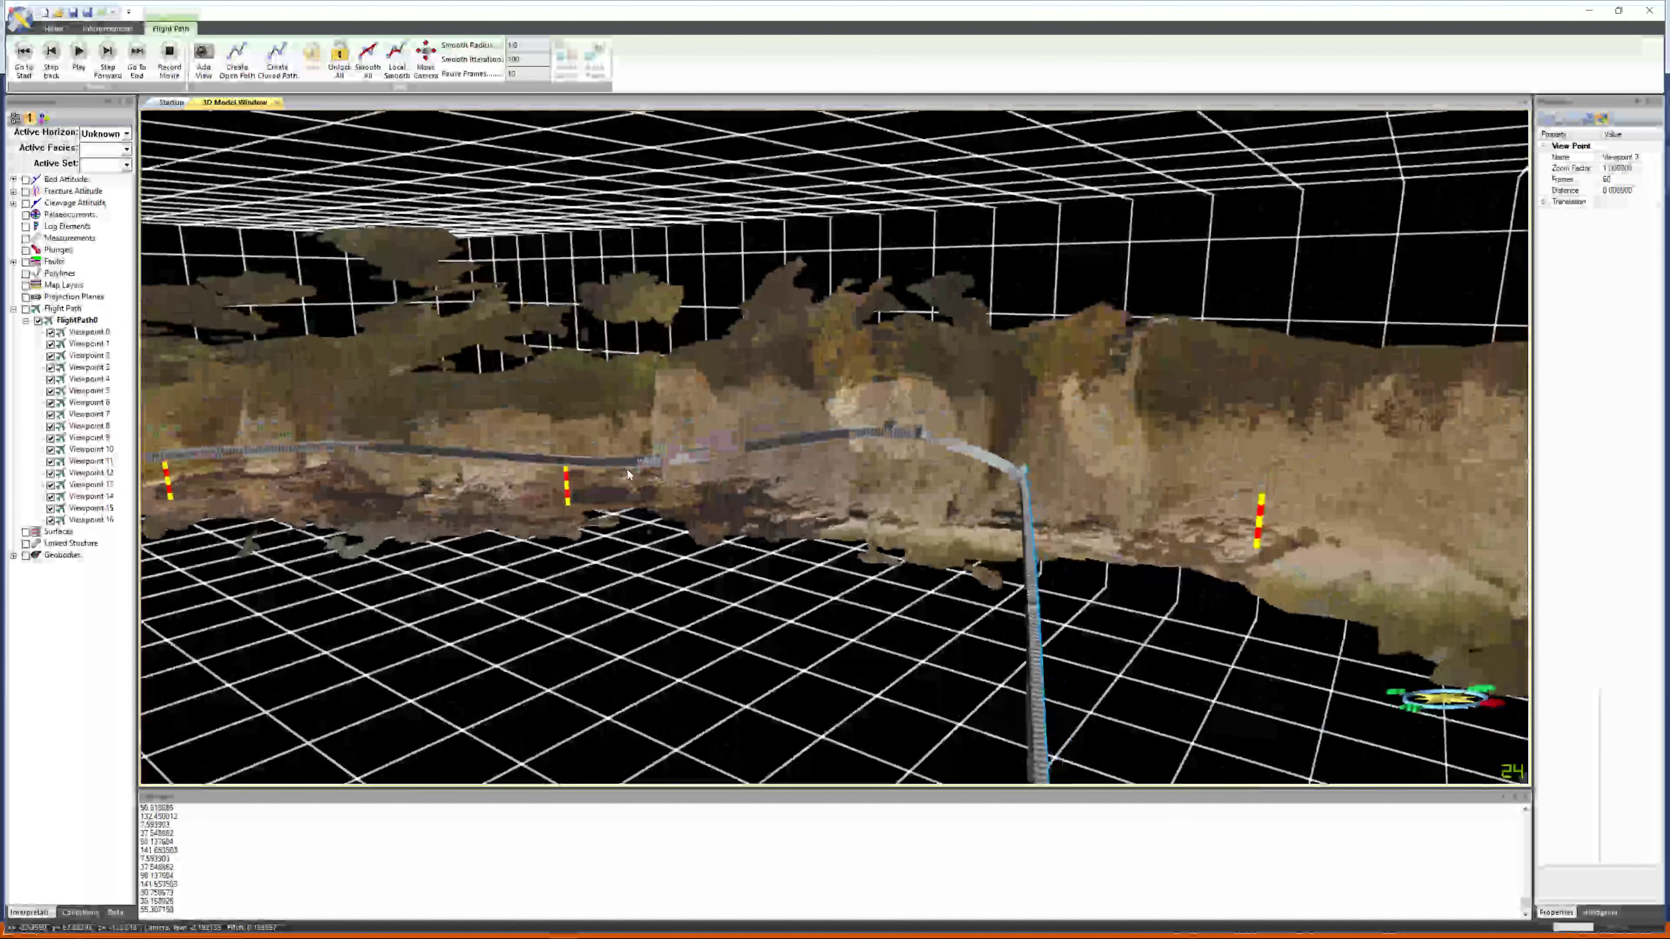
middle_drag(627, 469, 430, 473)
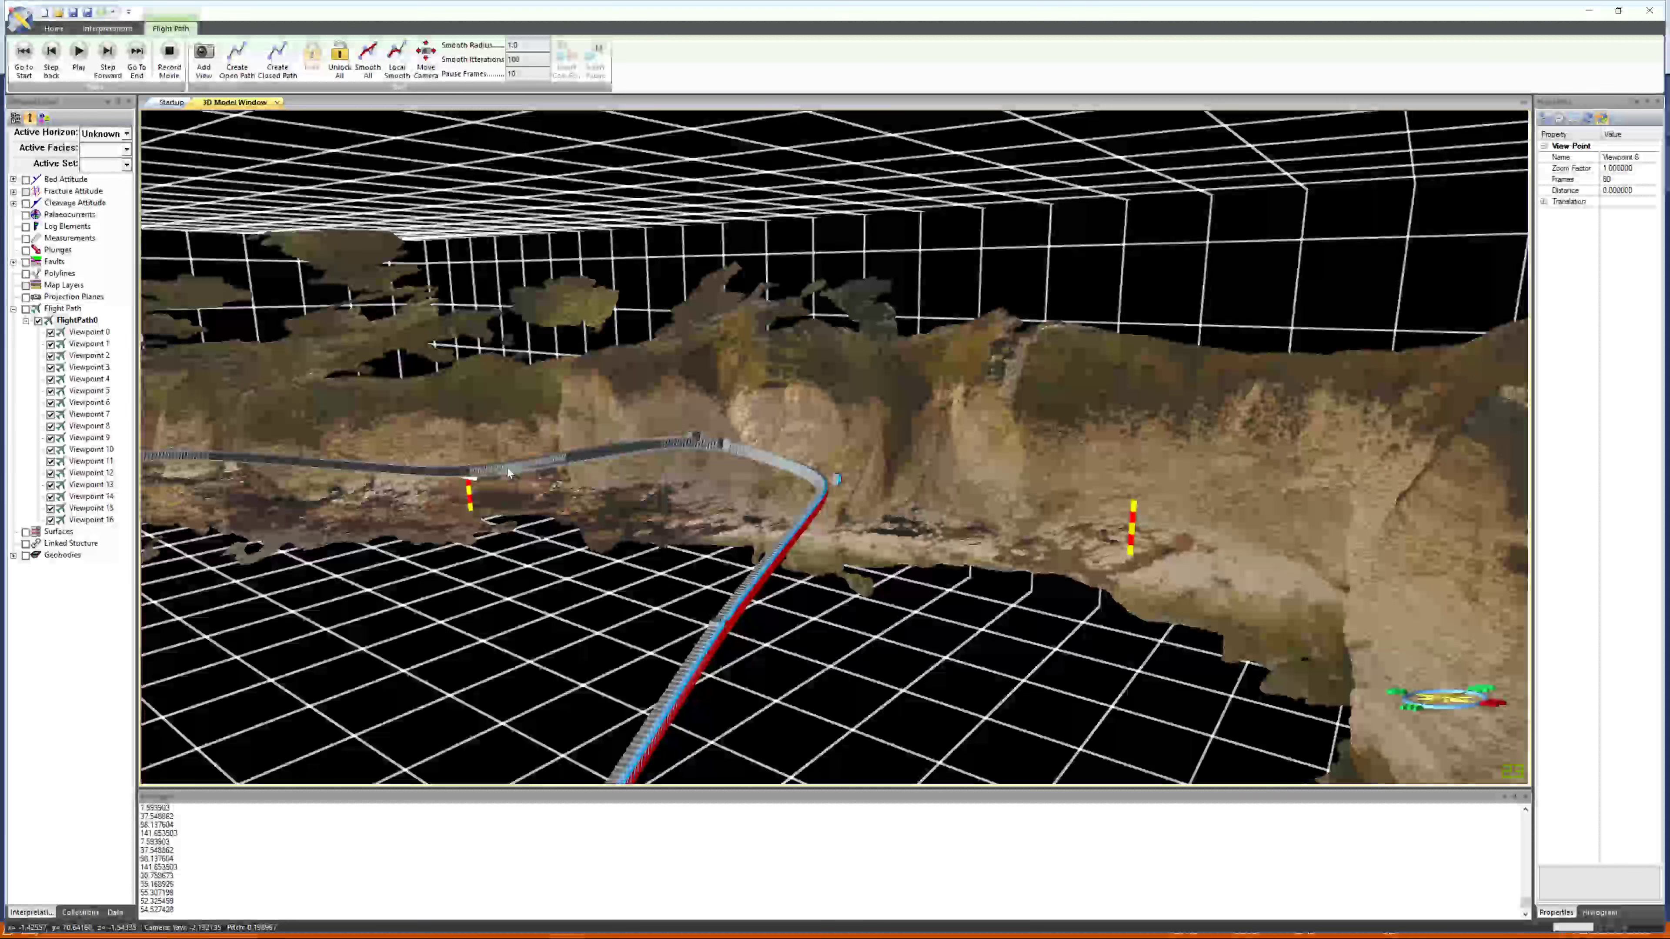
click(86, 380)
right_click(82, 382)
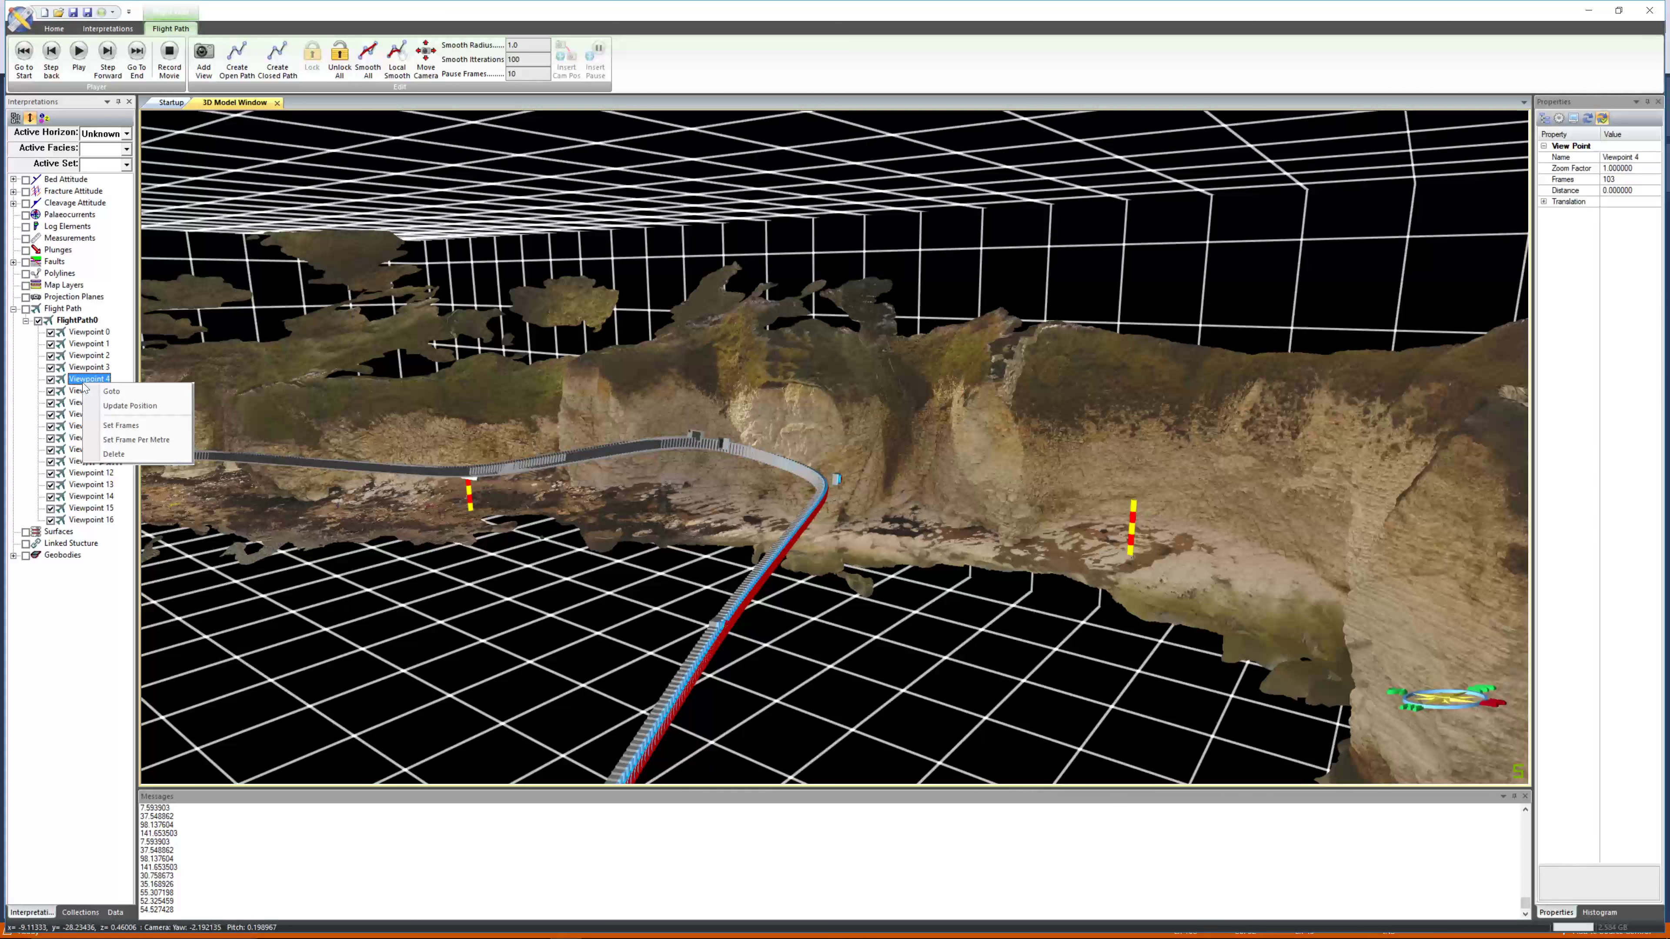
click(105, 391)
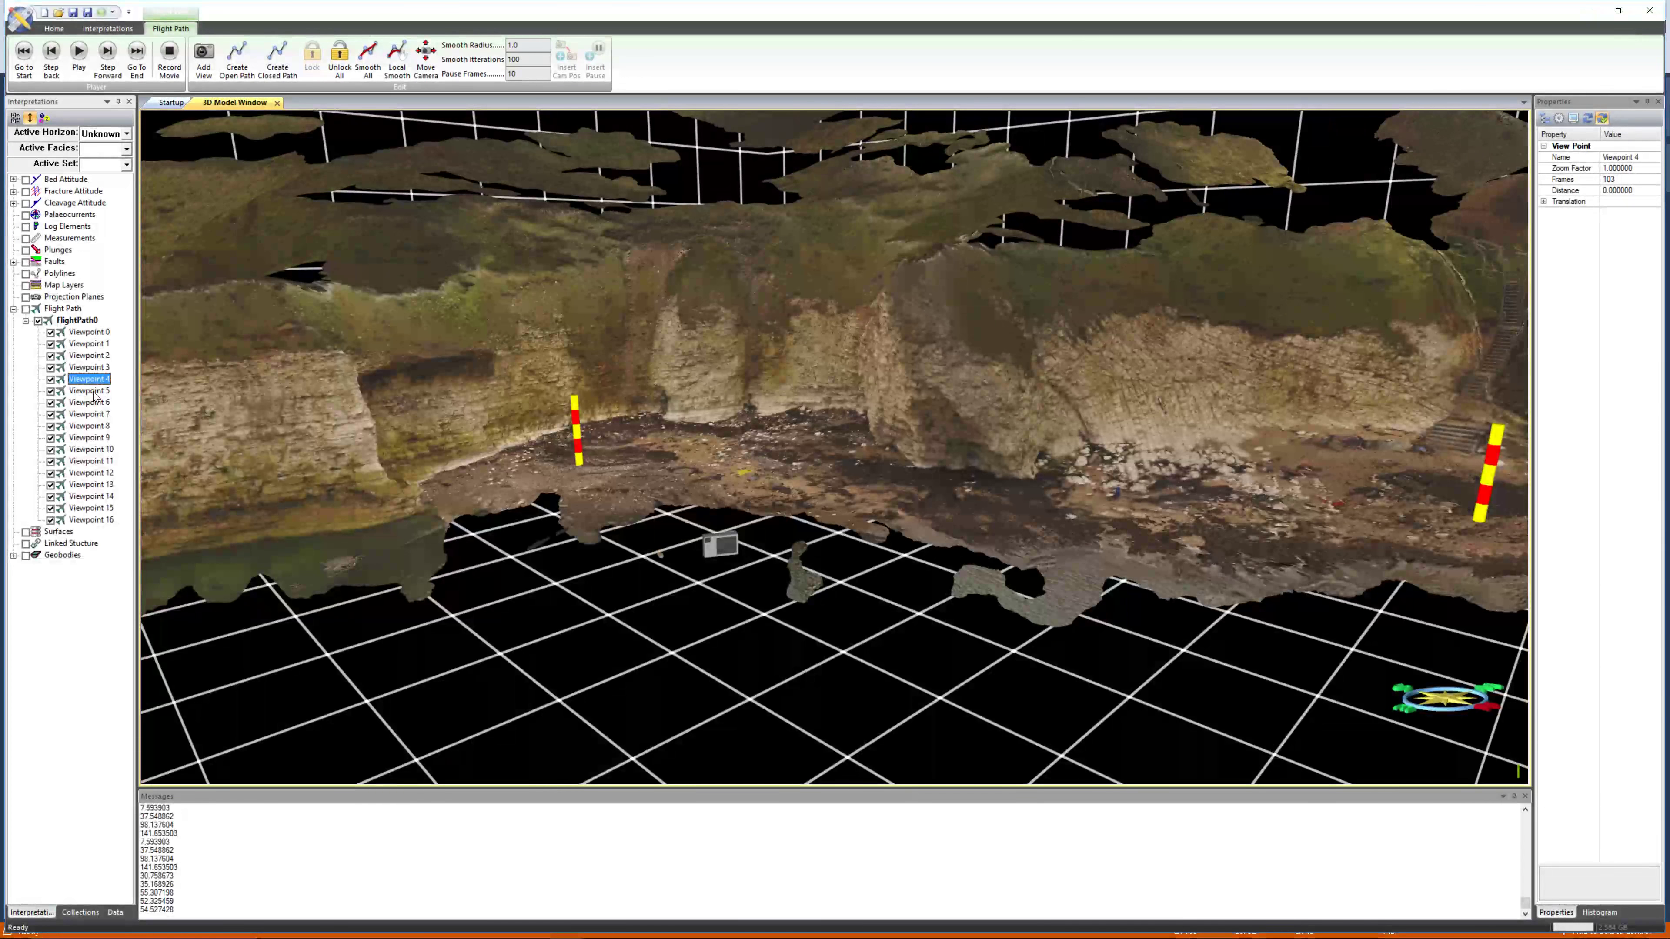
right_click(94, 393)
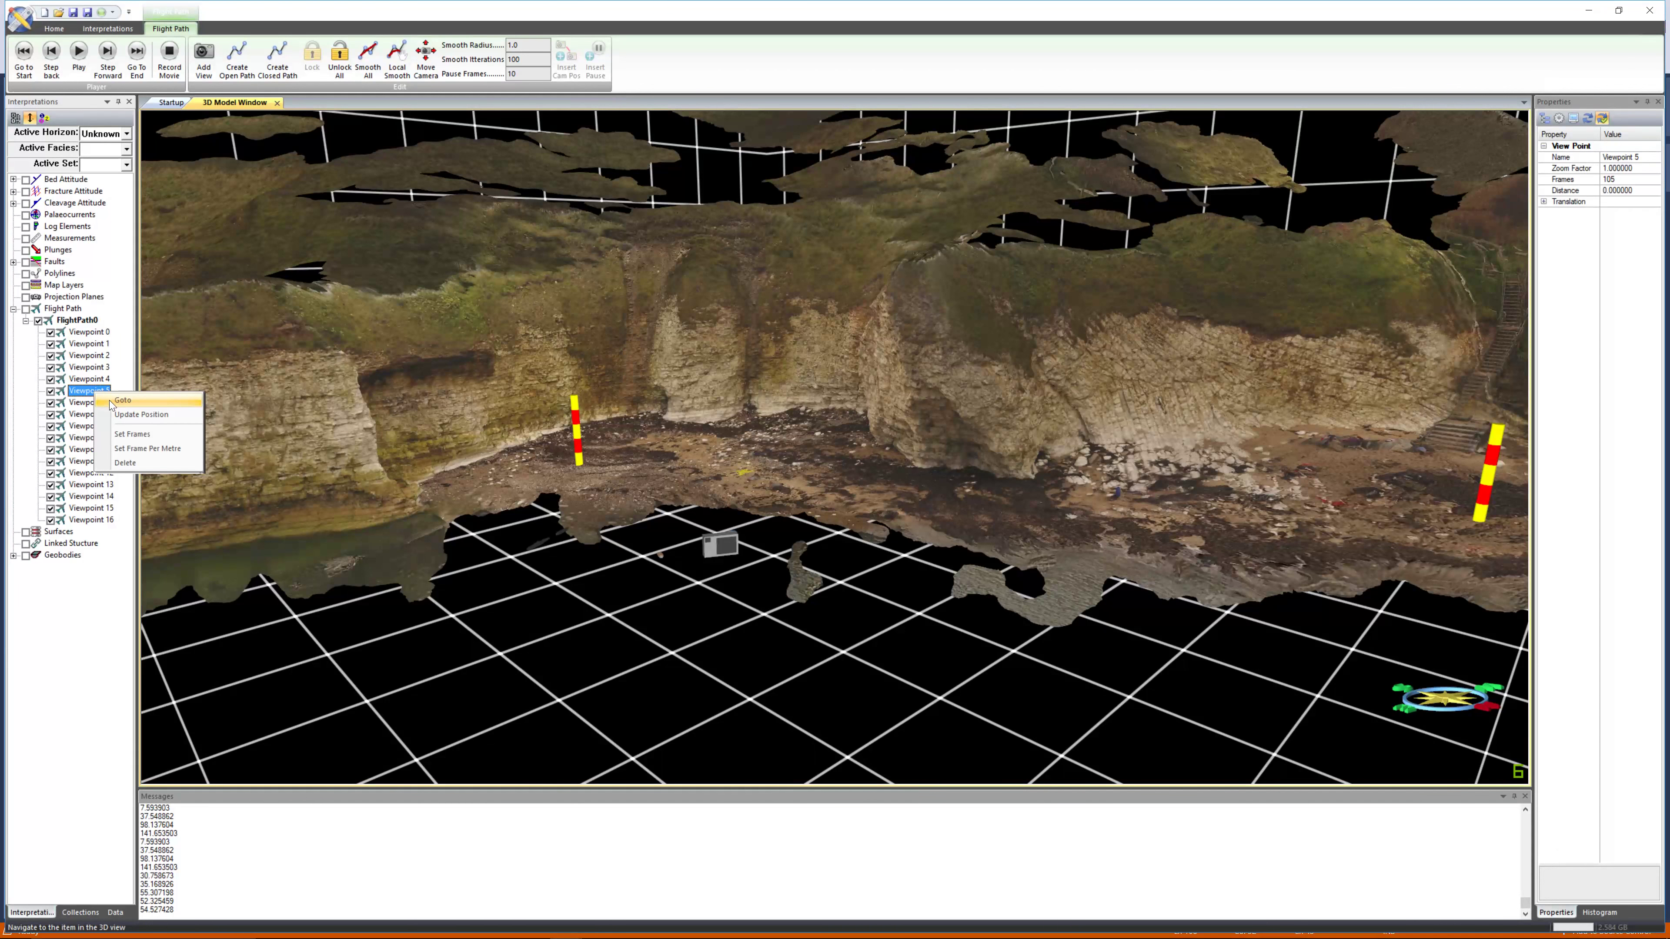
click(111, 401)
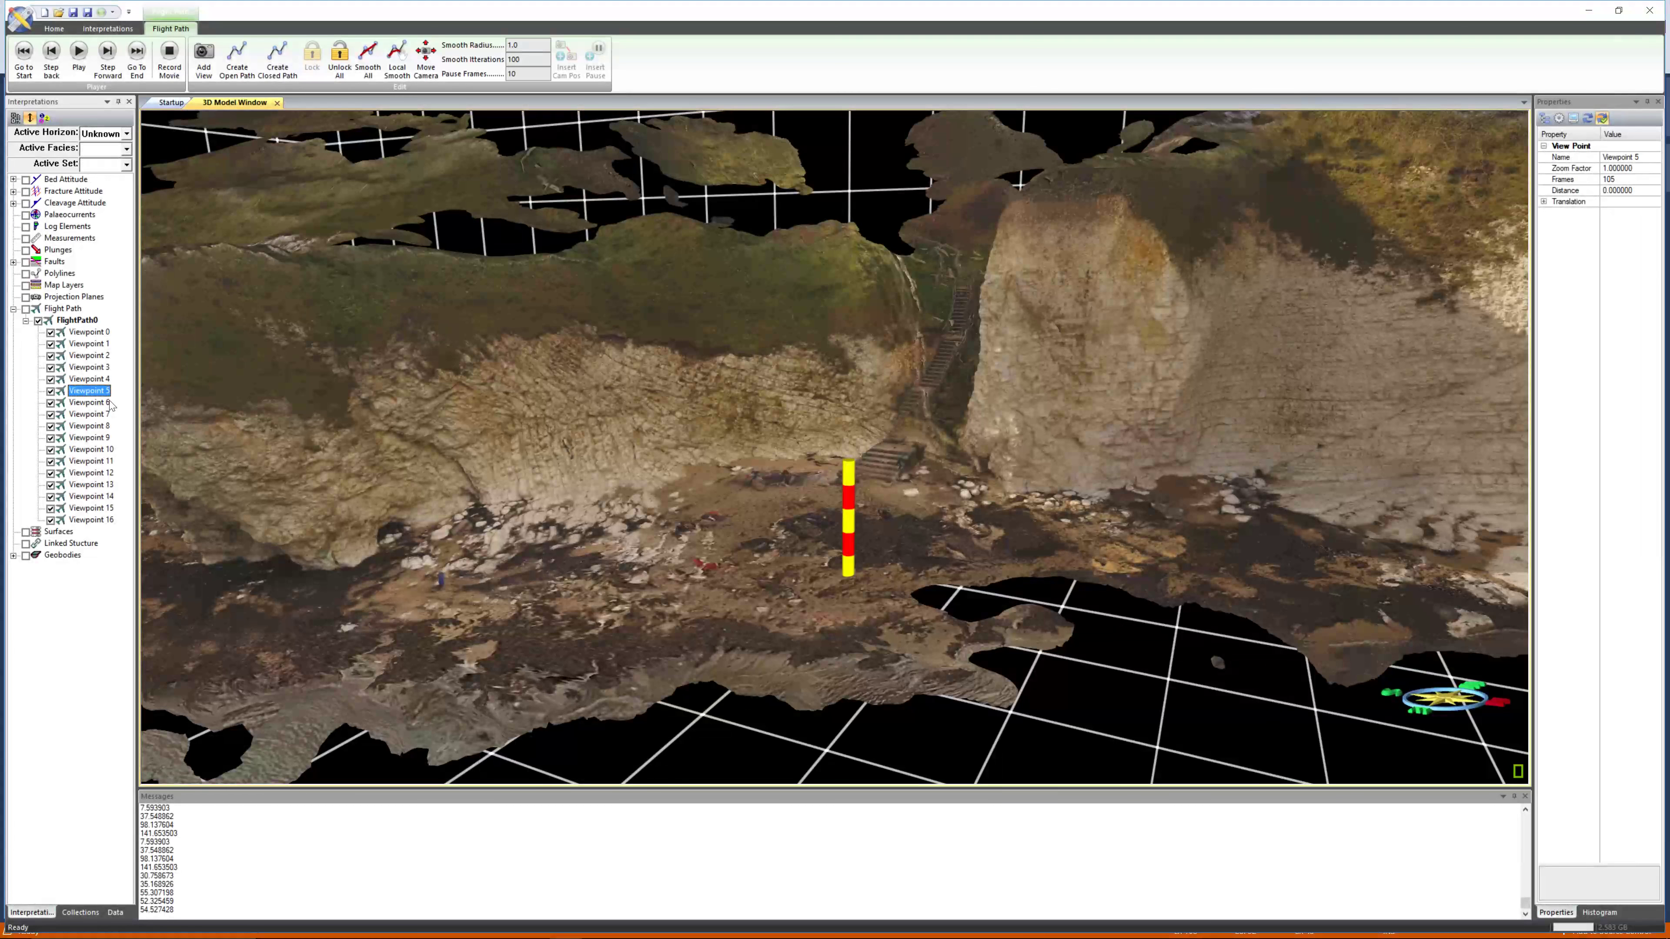
right_click(94, 403)
click(112, 412)
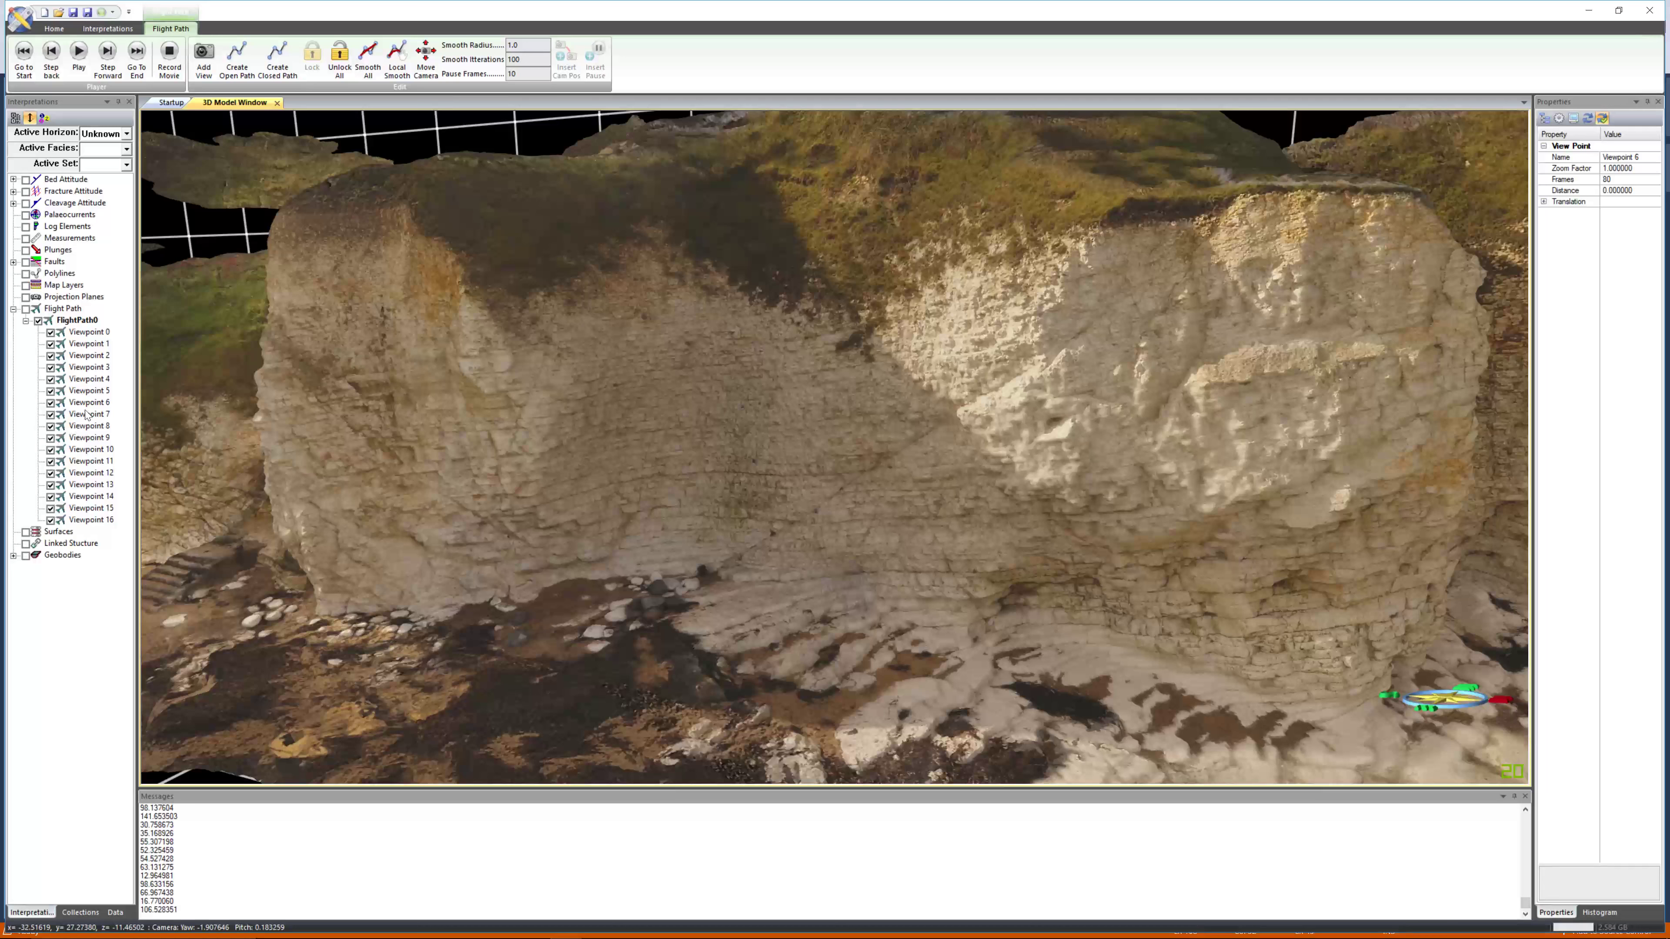
Update the positions of Viewpoints 6 and 7 to their current camera views.
right_click(88, 404)
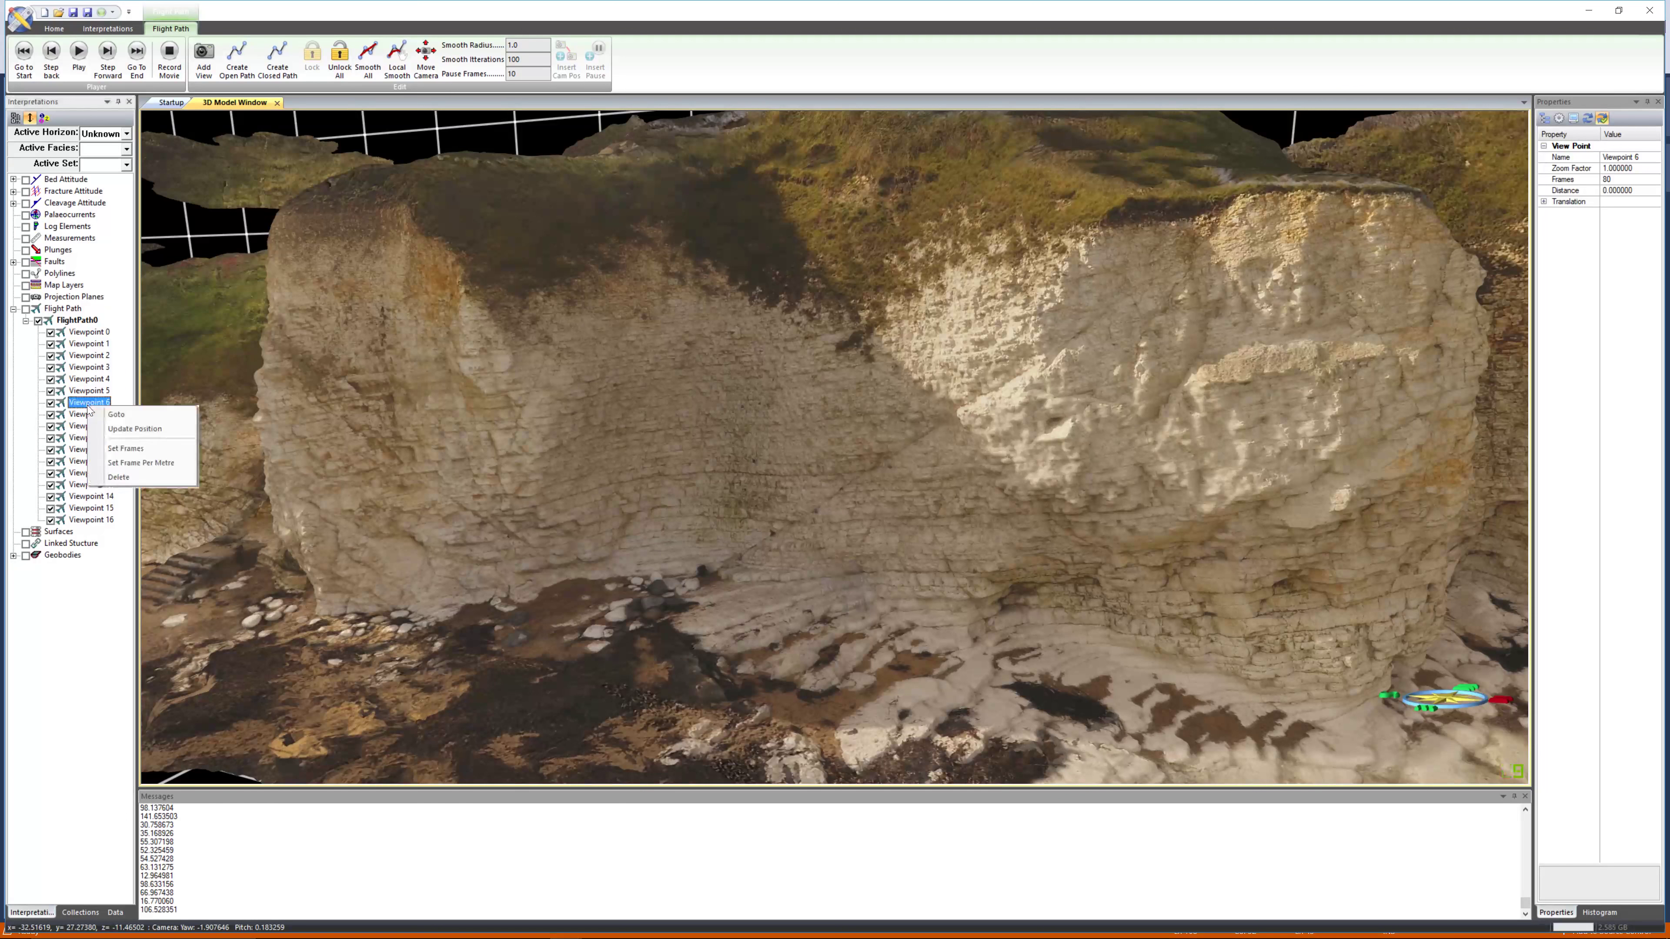
click(149, 432)
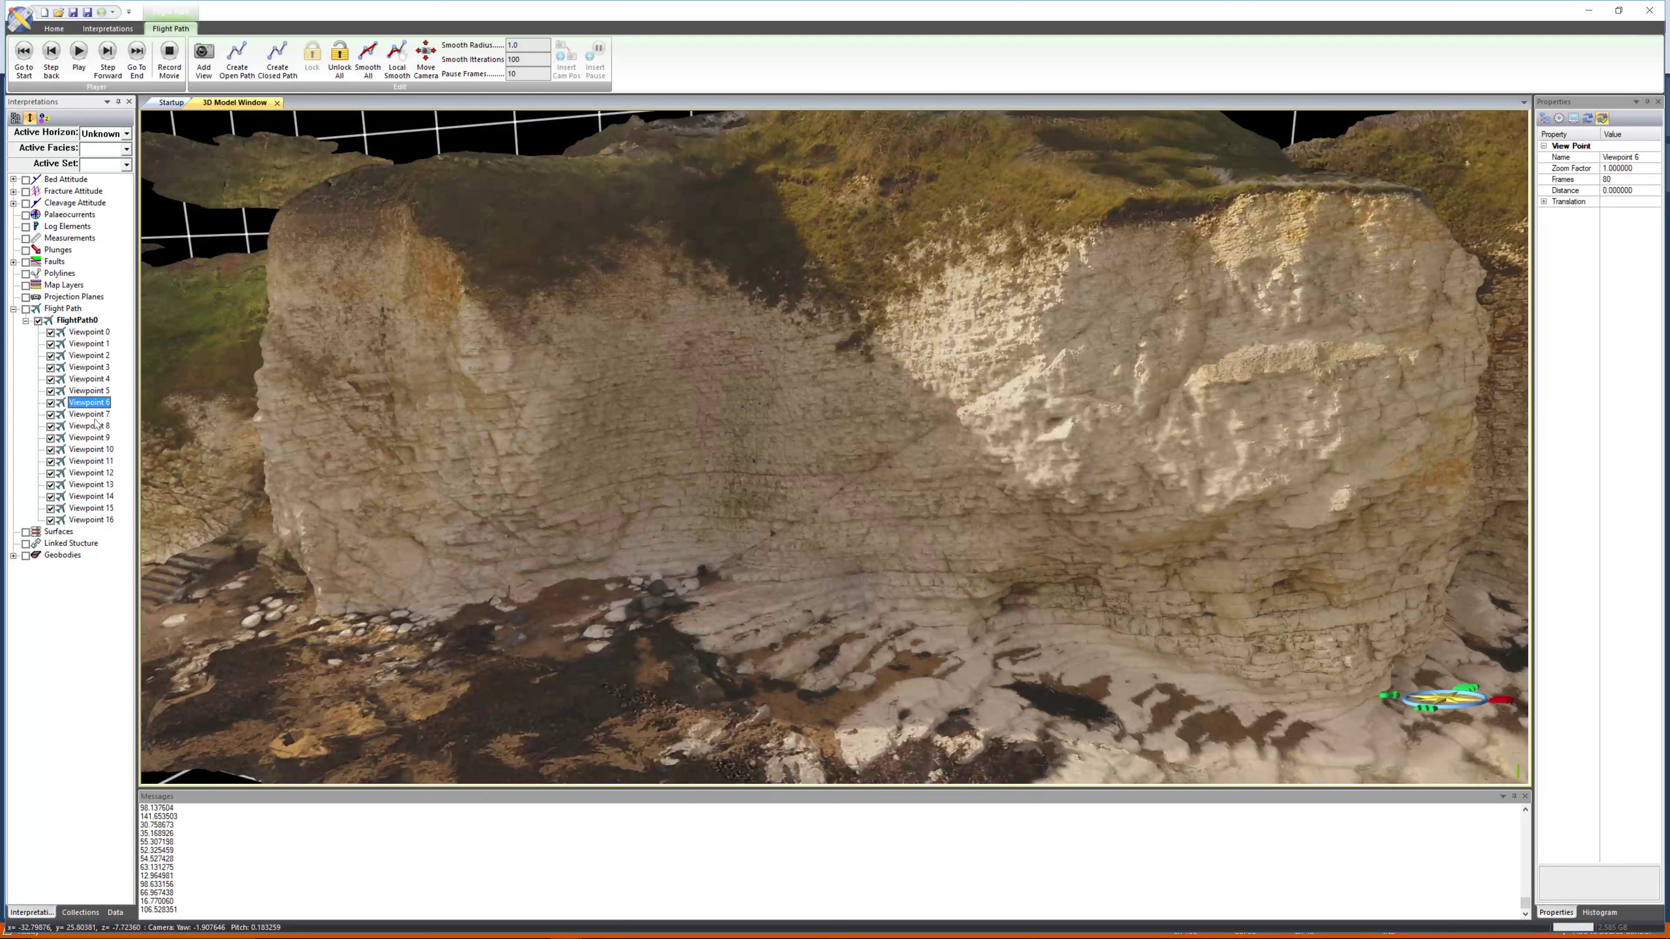
click(95, 416)
right_click(96, 420)
click(138, 427)
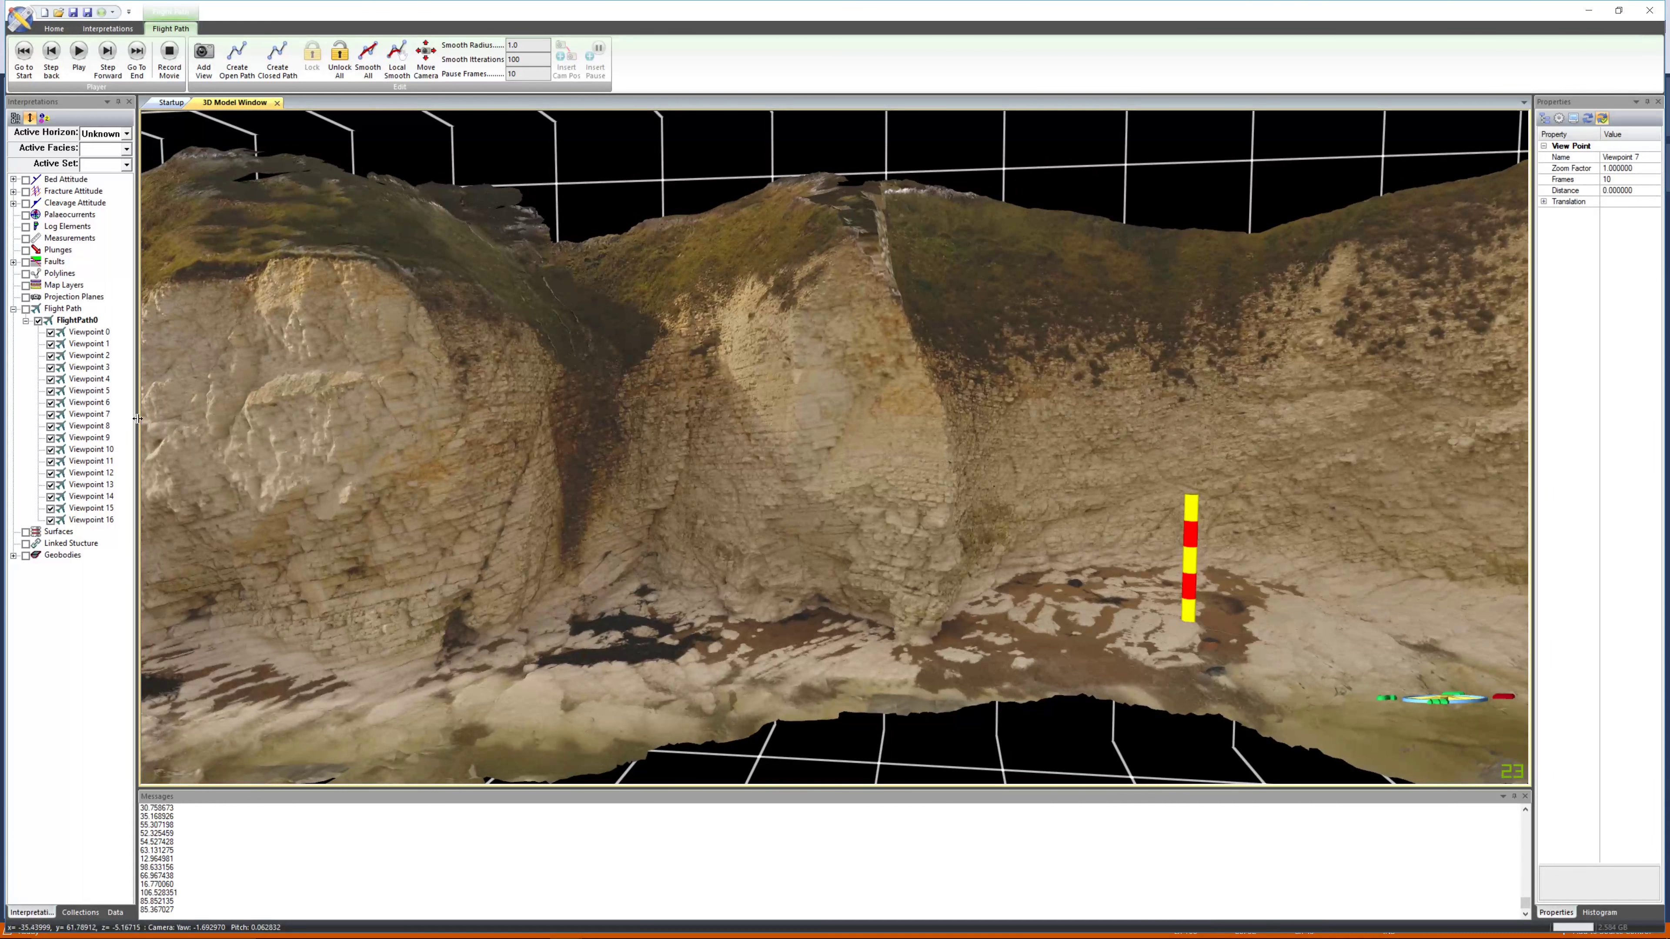
right_click(103, 414)
click(135, 441)
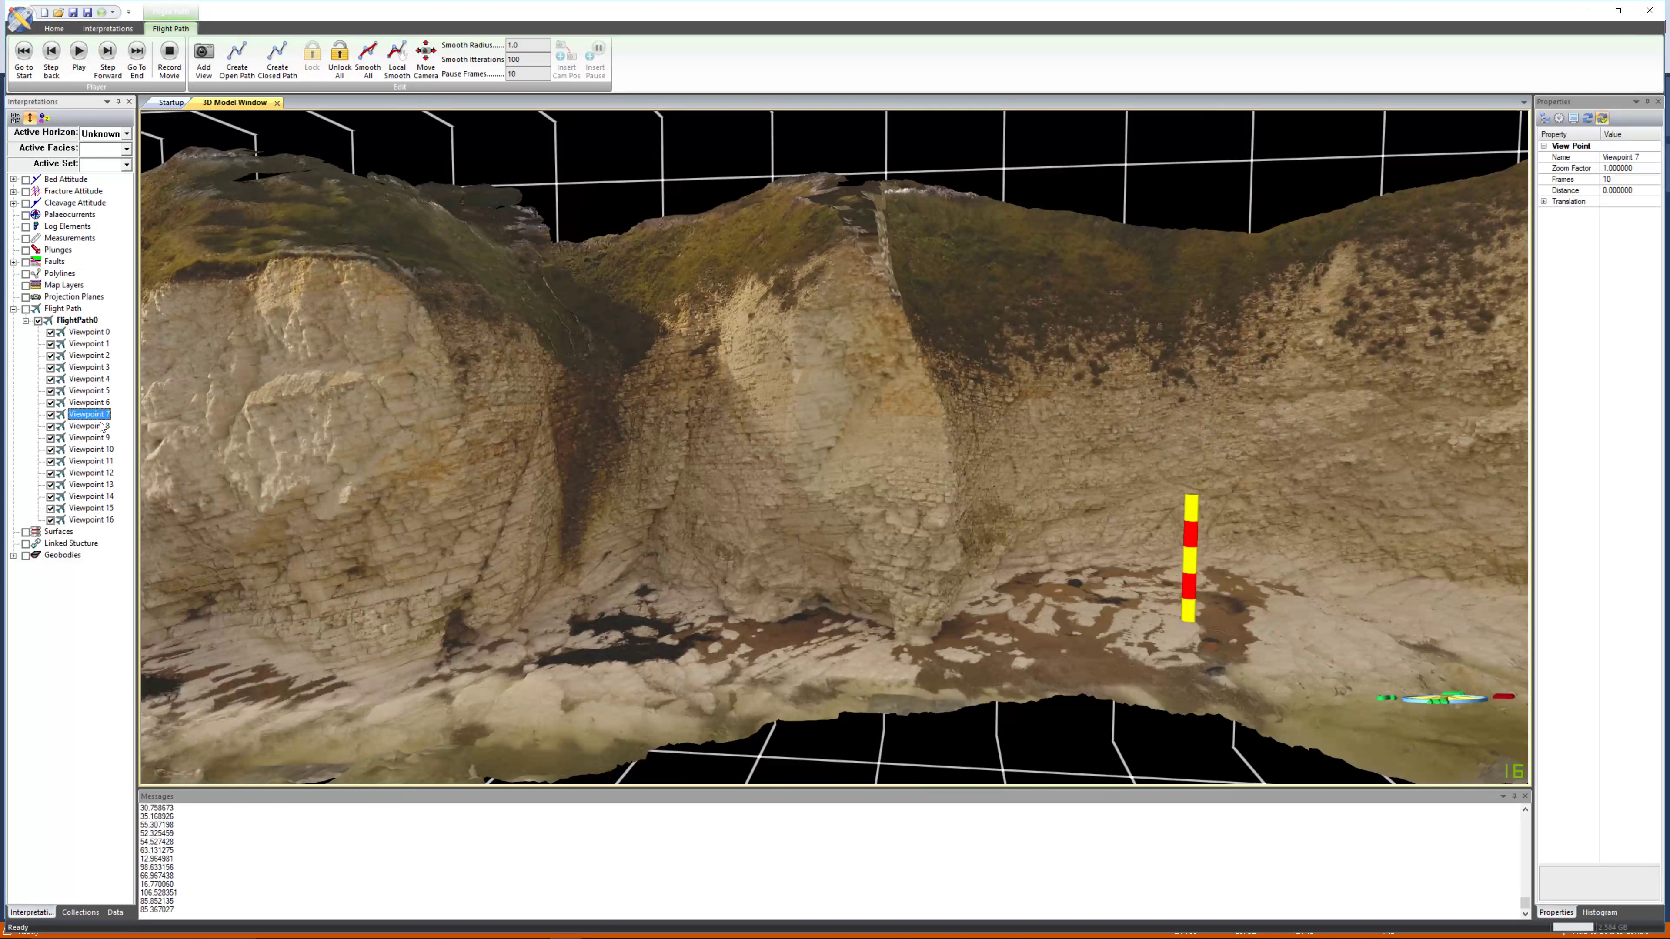
Go to Viewpoint 8 and then to the final Viewpoint 16 to review them.
click(102, 427)
right_click(101, 427)
click(119, 435)
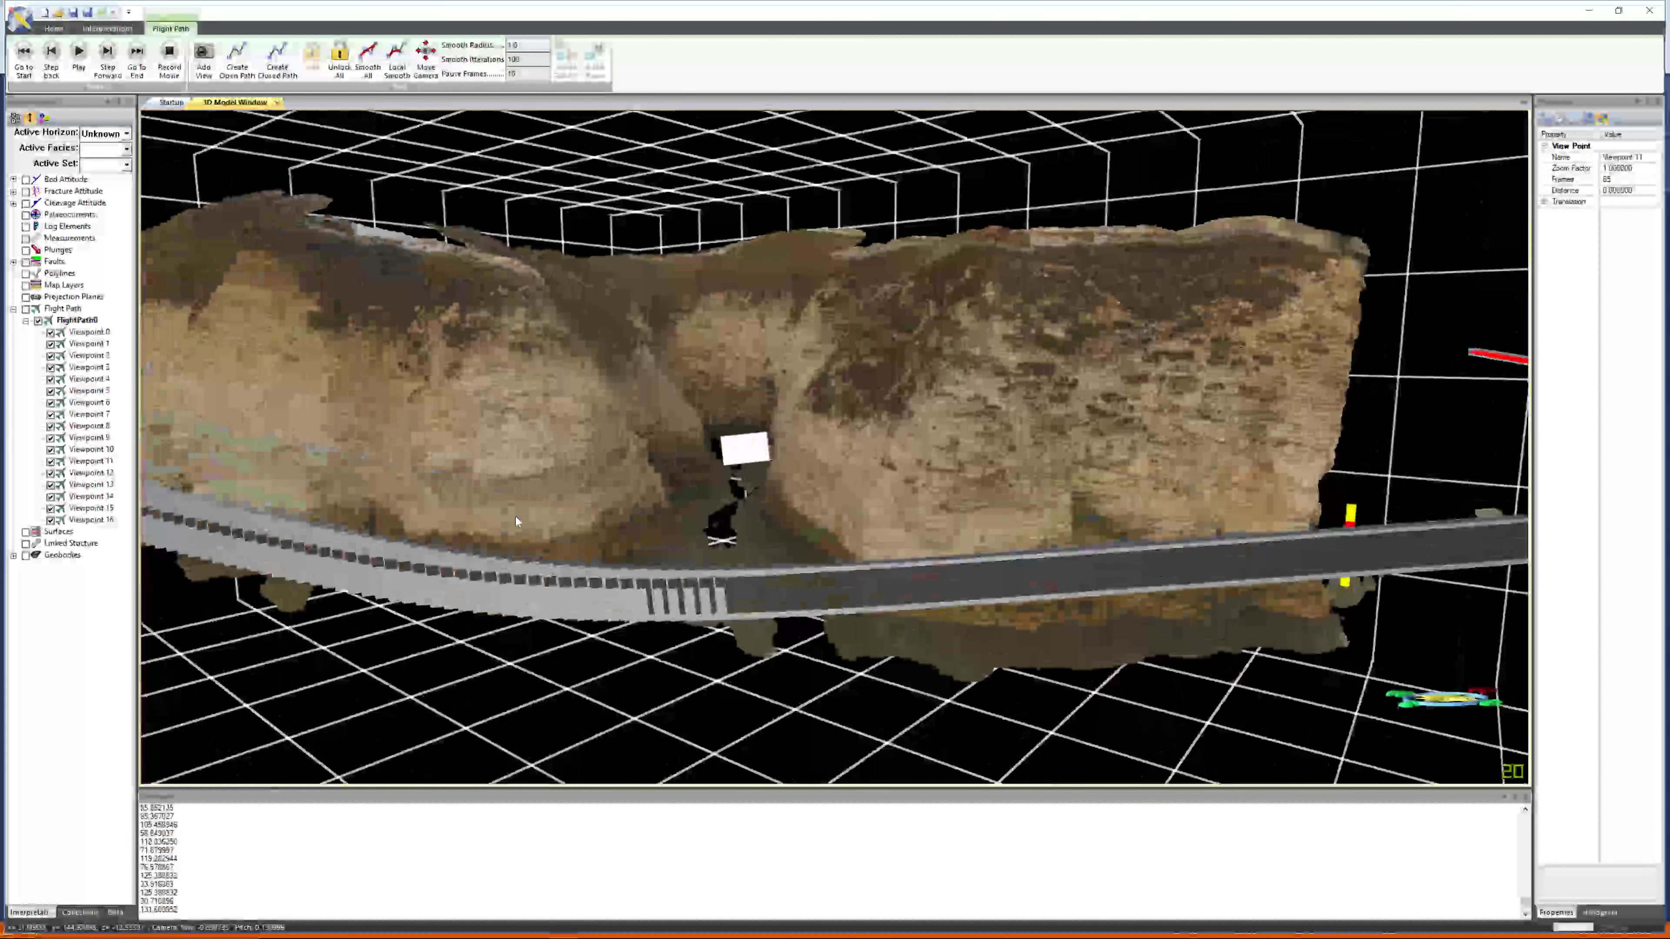
click(104, 521)
right_click(105, 521)
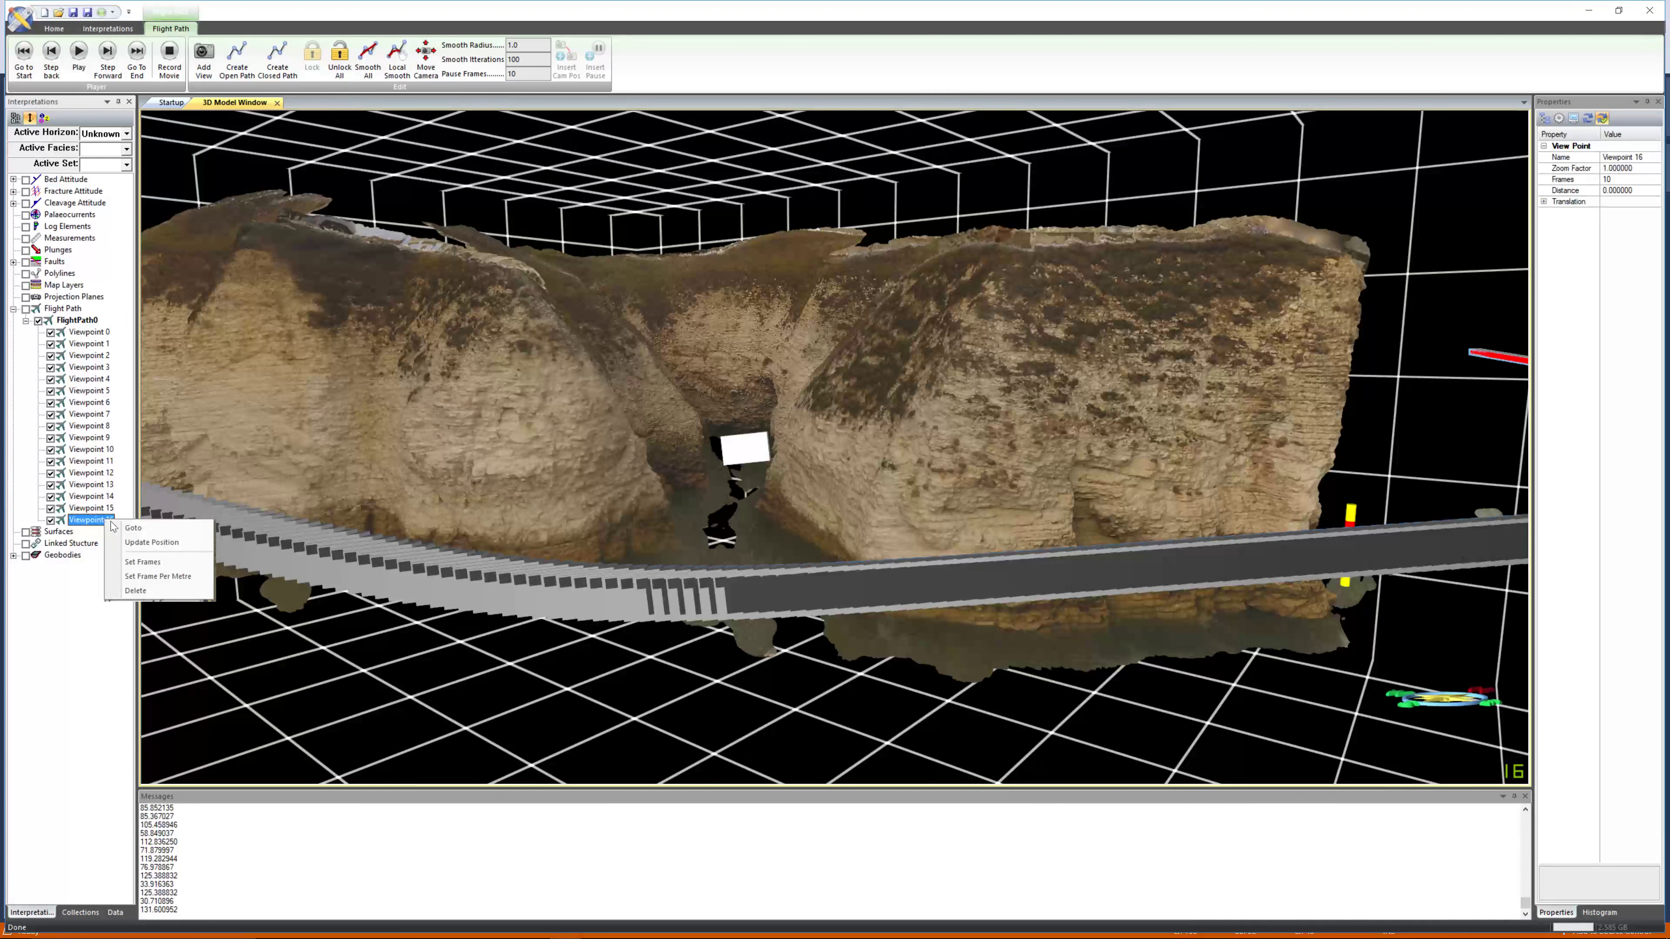
click(120, 526)
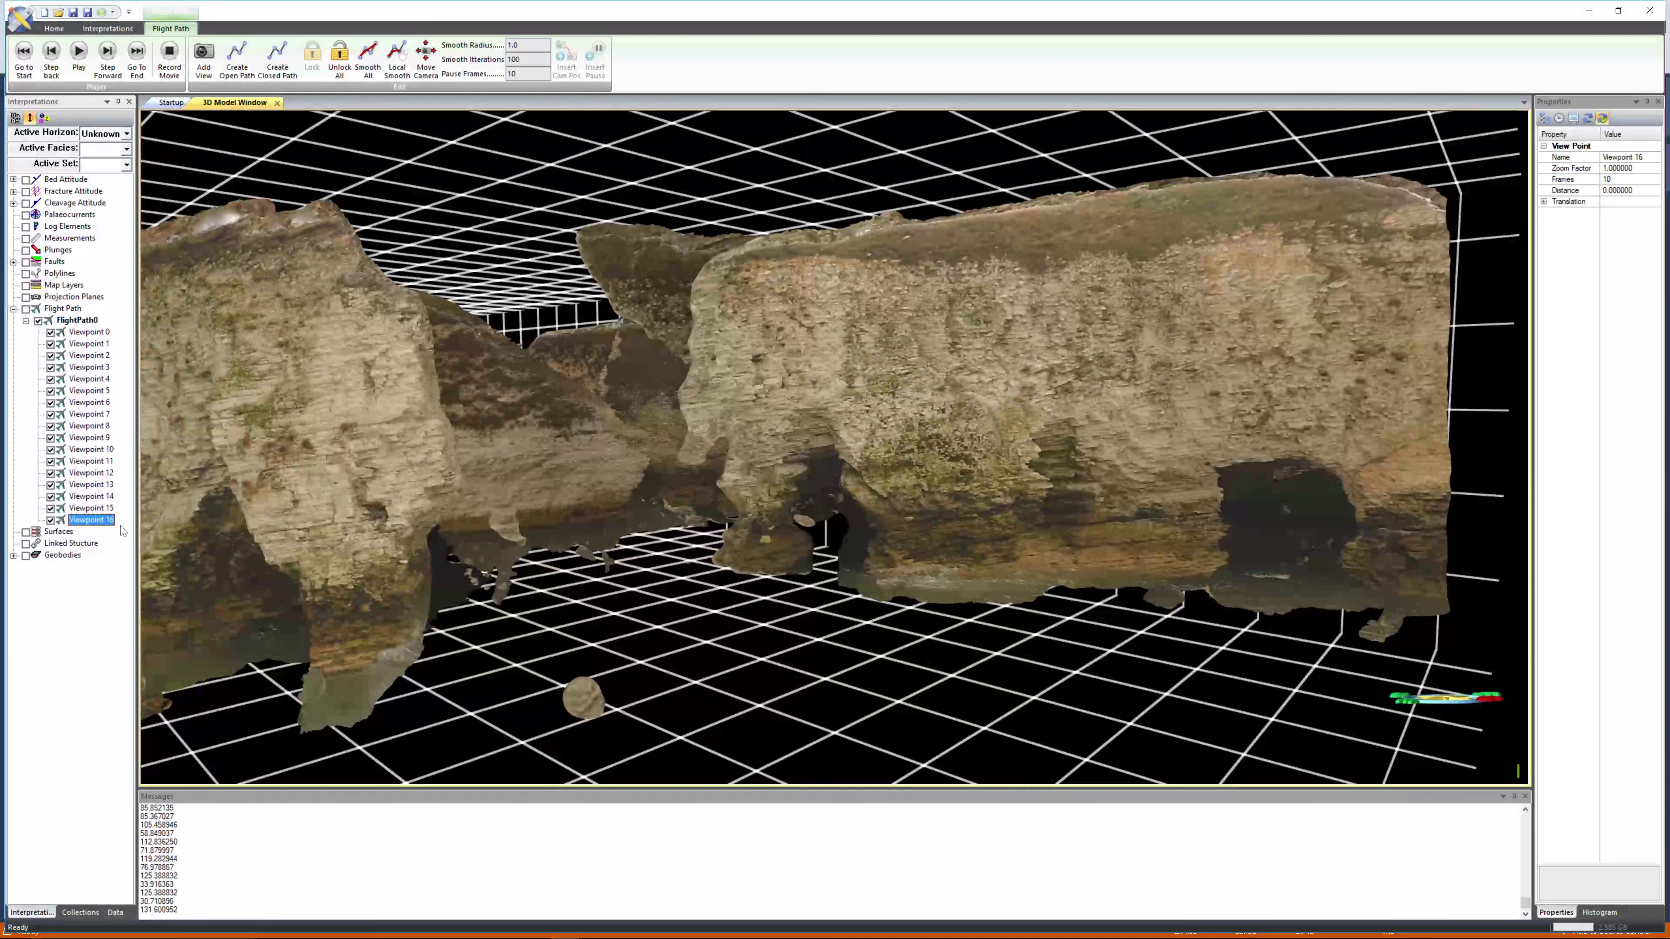
Add a new viewpoint to the flight path from an overhead view of the whole outcrop.
right_drag(367, 509, 373, 353)
drag(372, 353, 682, 422)
scroll(681, 426, up, 4)
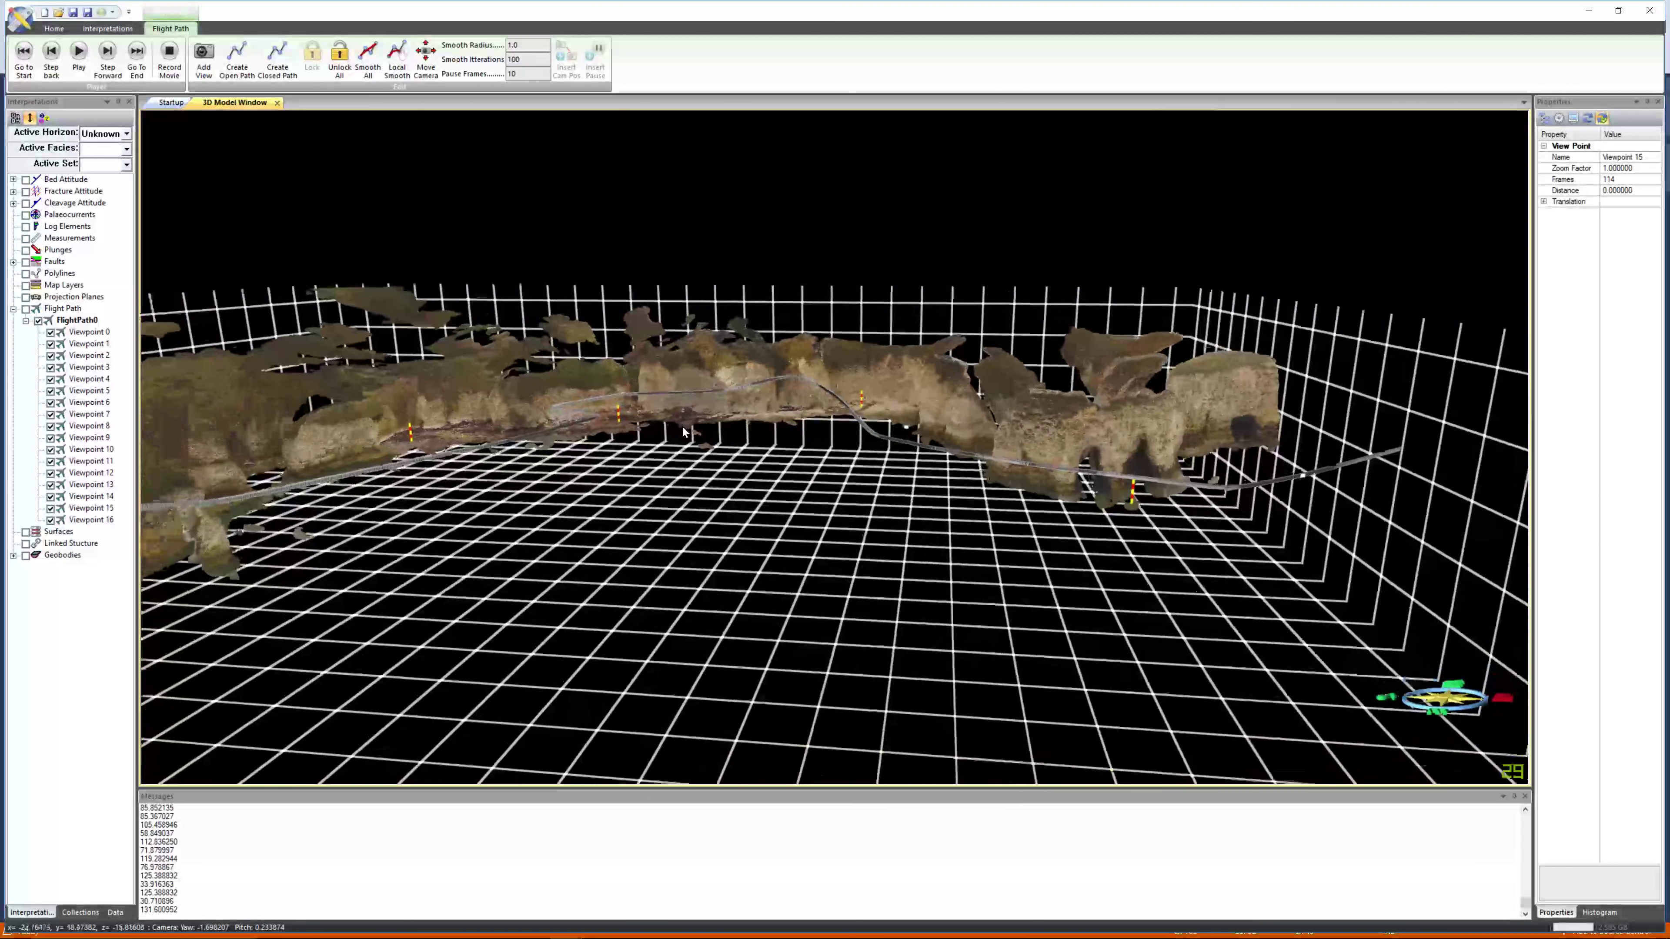
right_drag(661, 426, 699, 419)
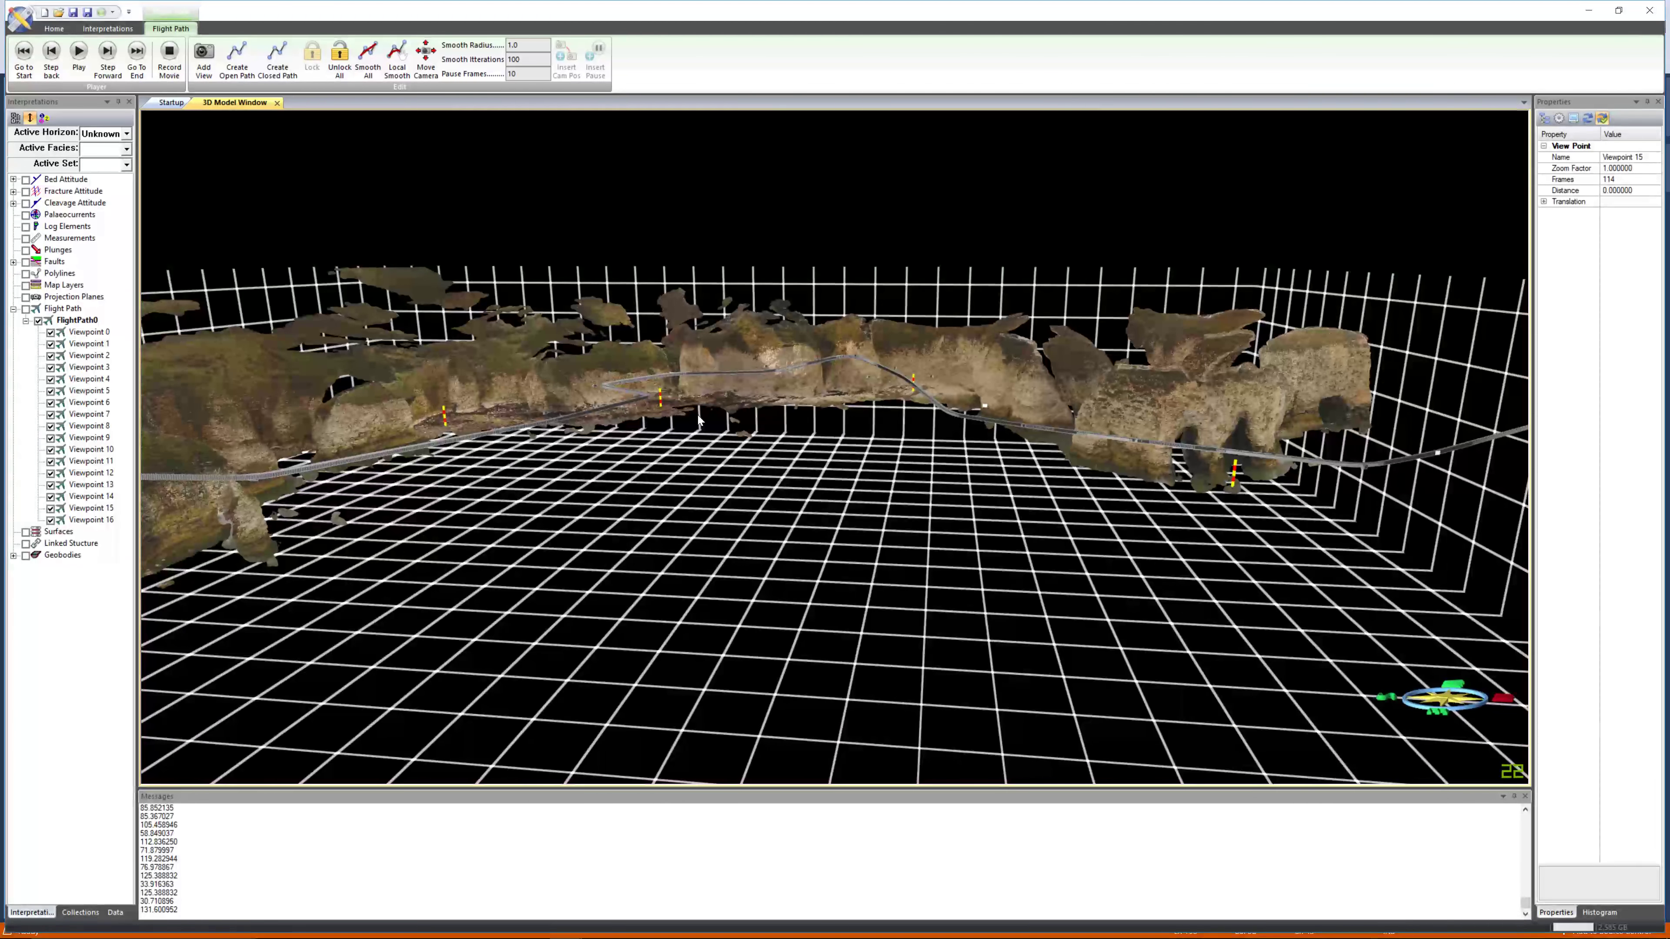
drag(699, 420, 737, 579)
scroll(735, 571, down, 3)
drag(704, 484, 707, 575)
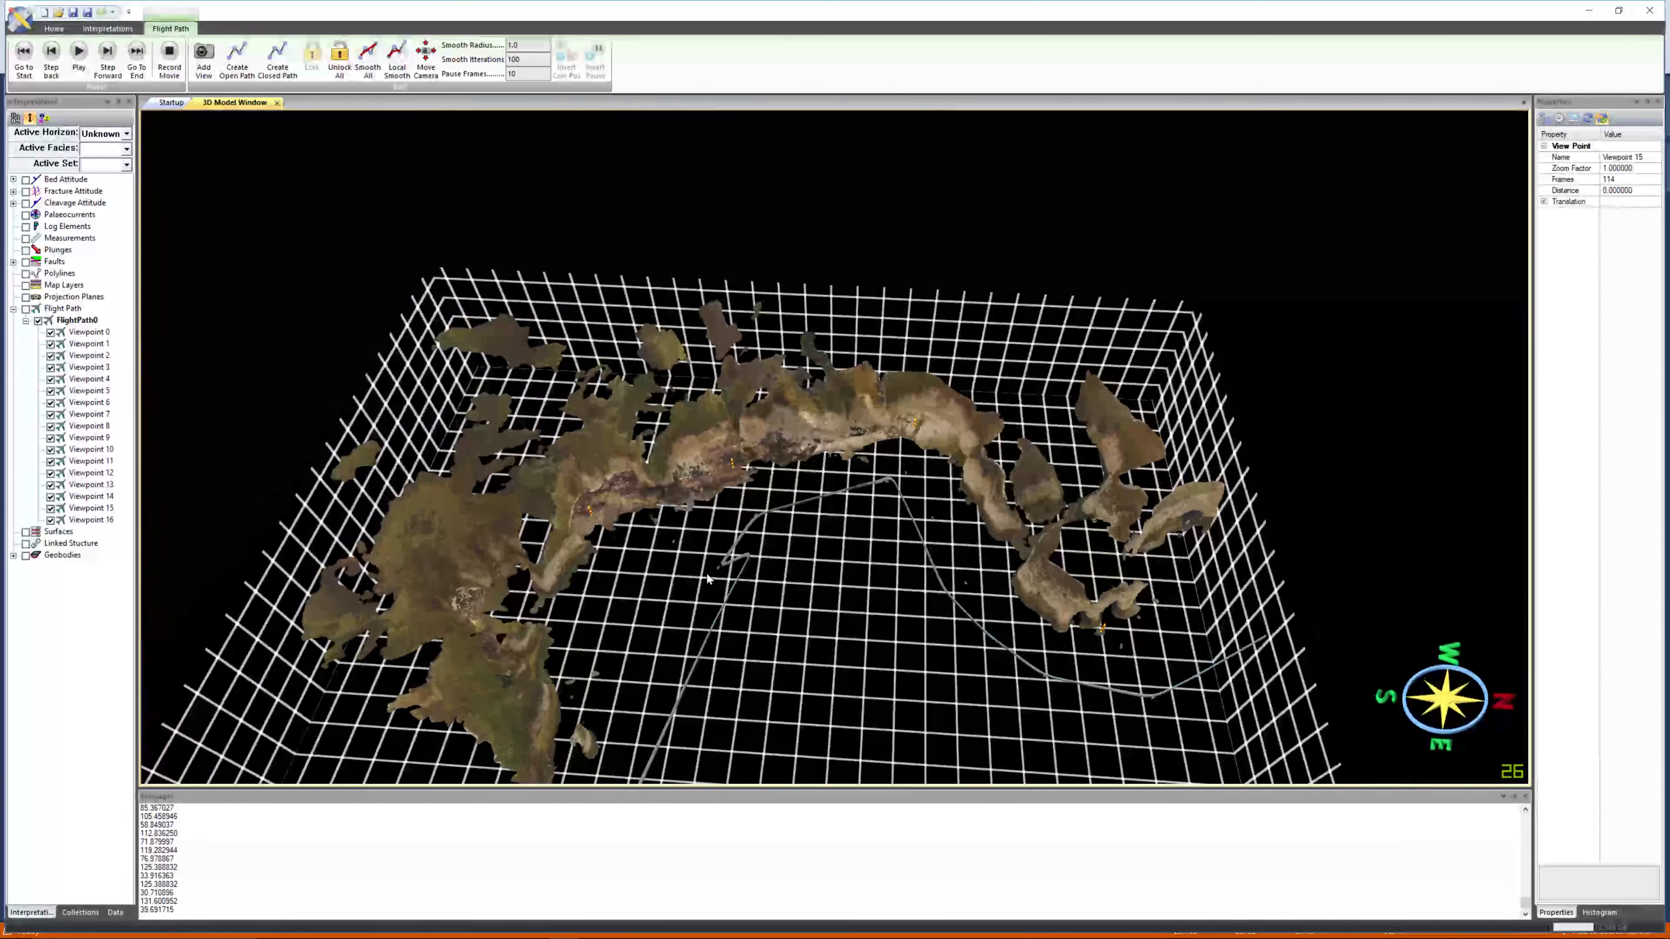
middle_drag(703, 531, 759, 348)
scroll(668, 464, up, 4)
scroll(759, 347, down, 2)
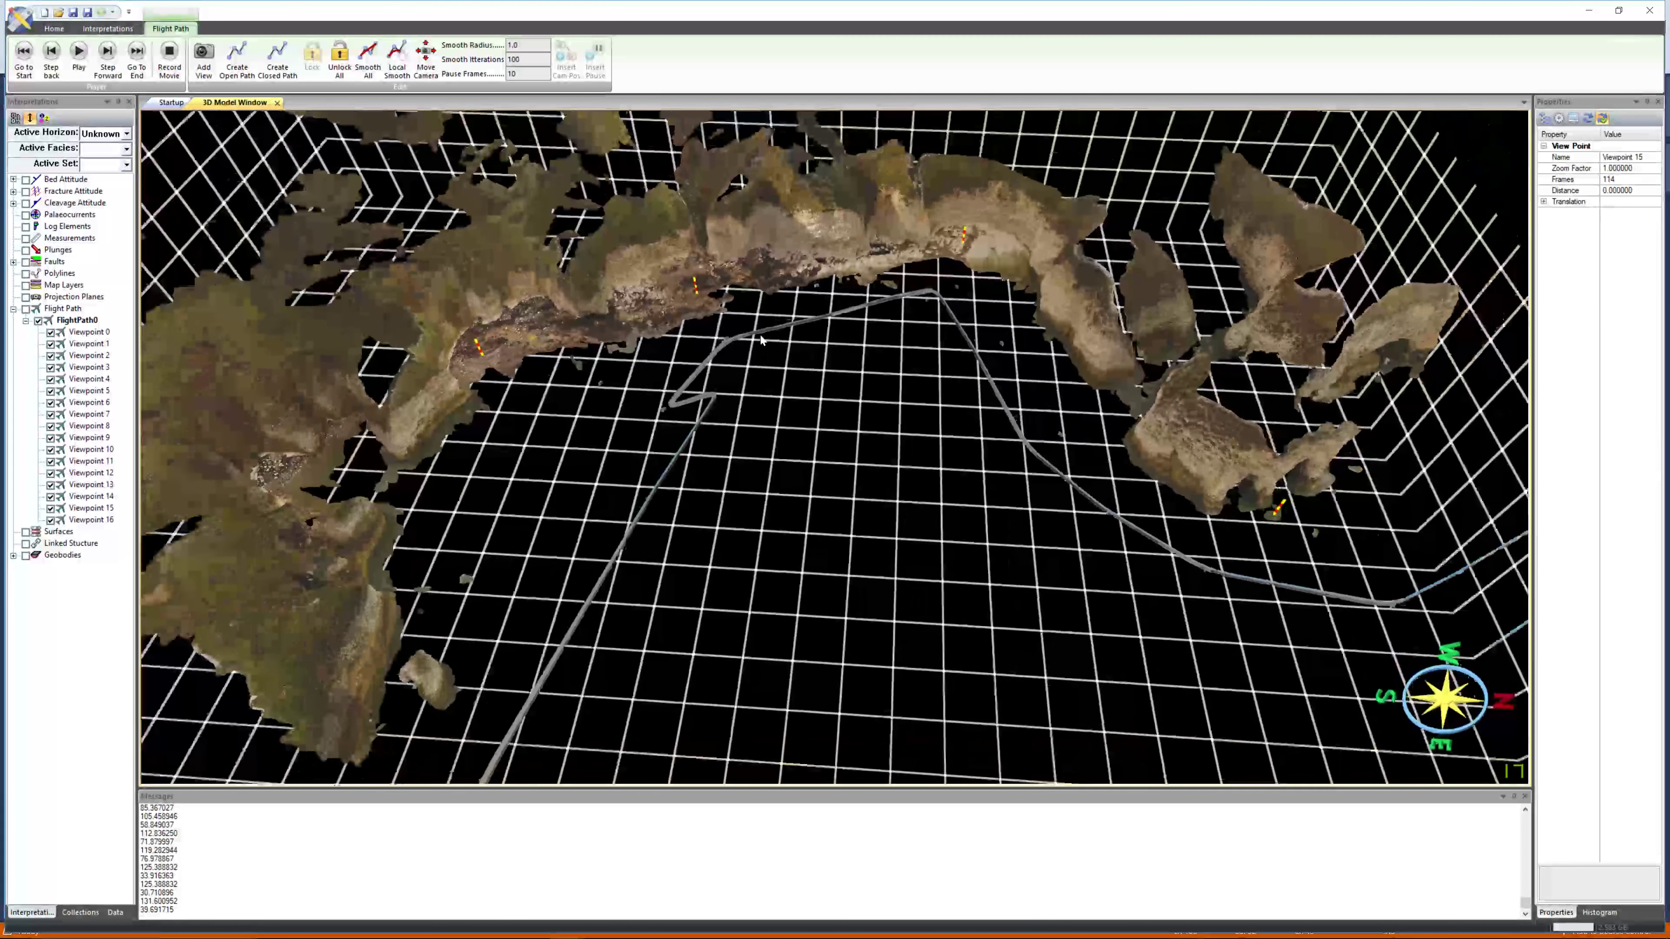
scroll(760, 338, up, 1)
scroll(761, 338, up, 1)
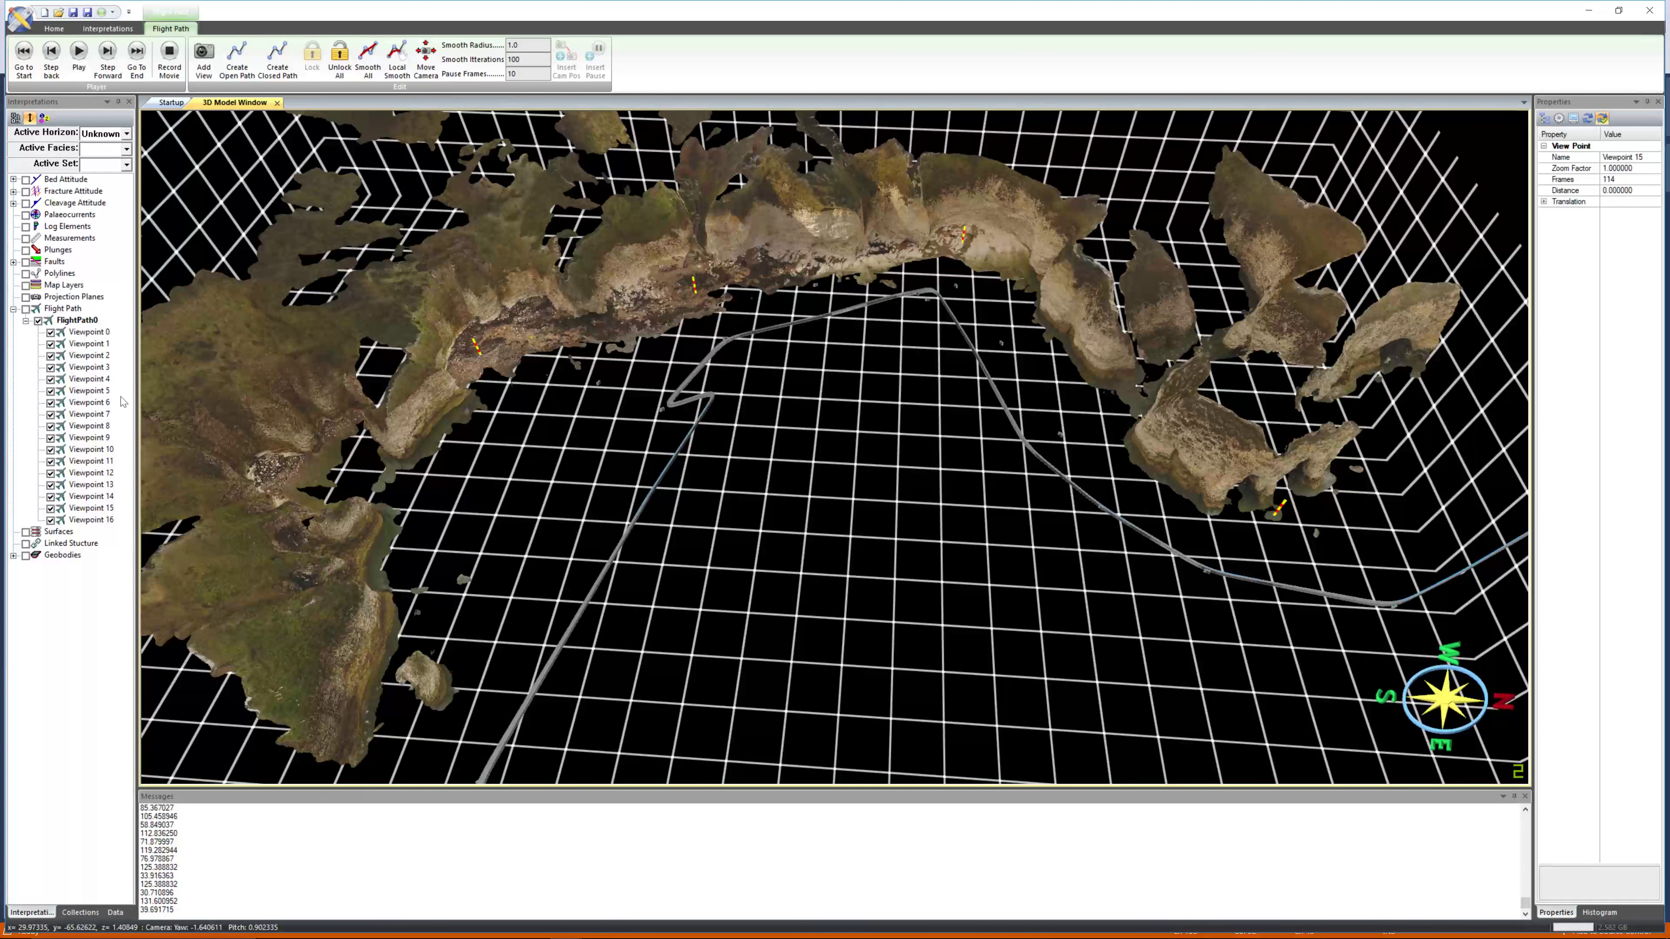
click(92, 322)
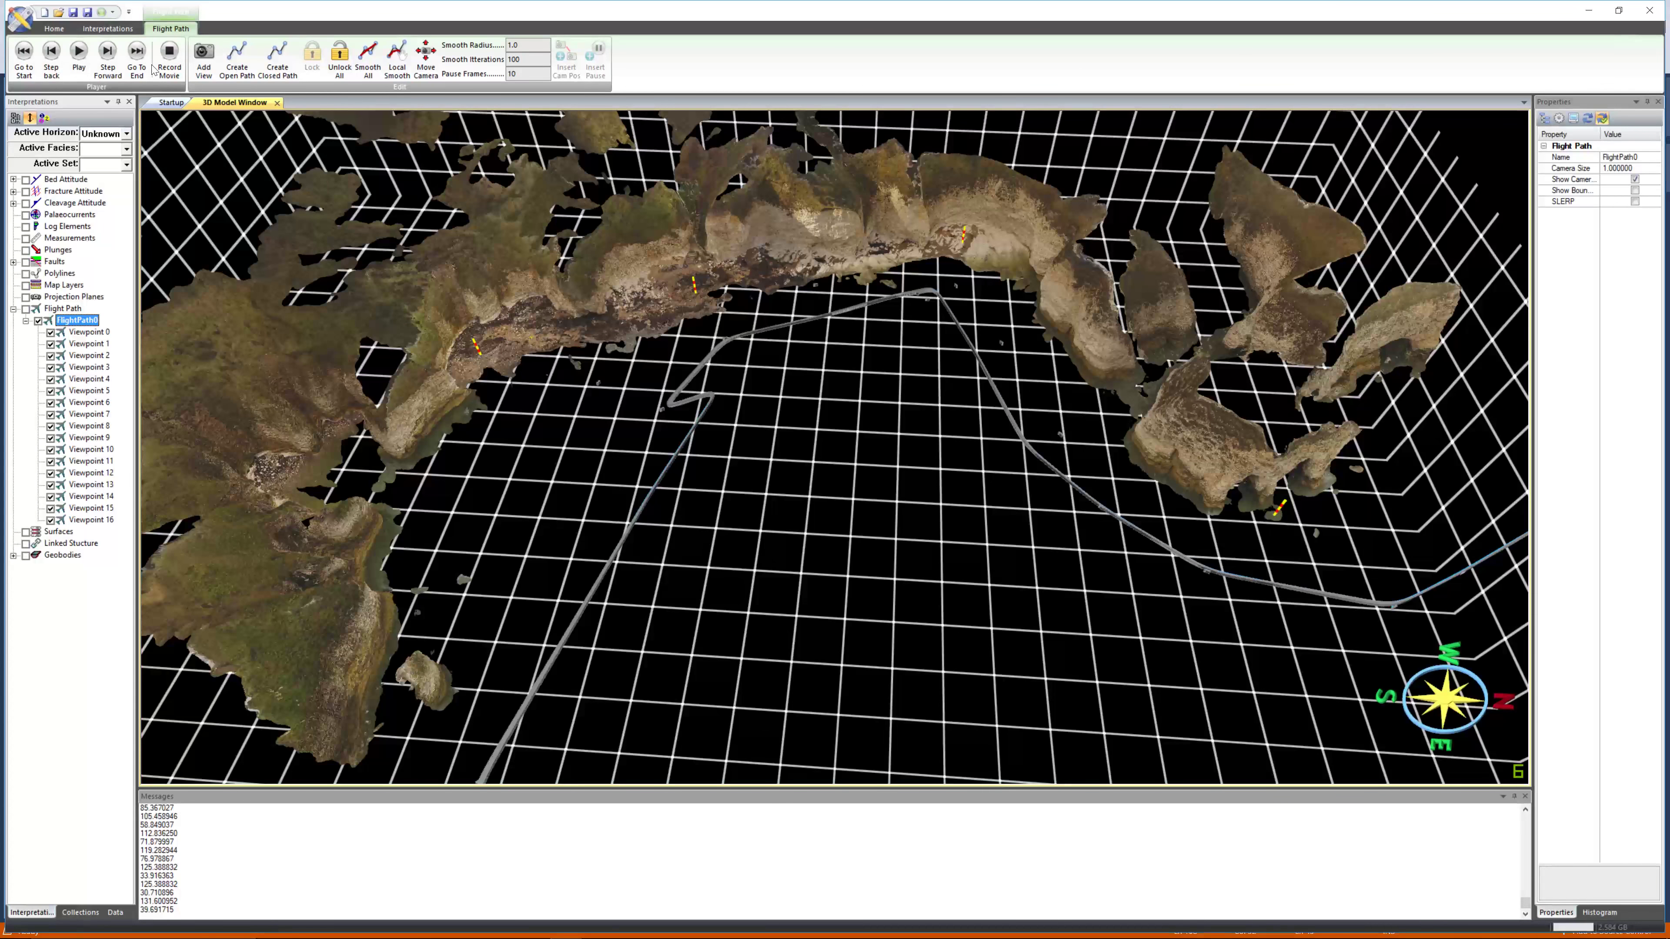
click(204, 60)
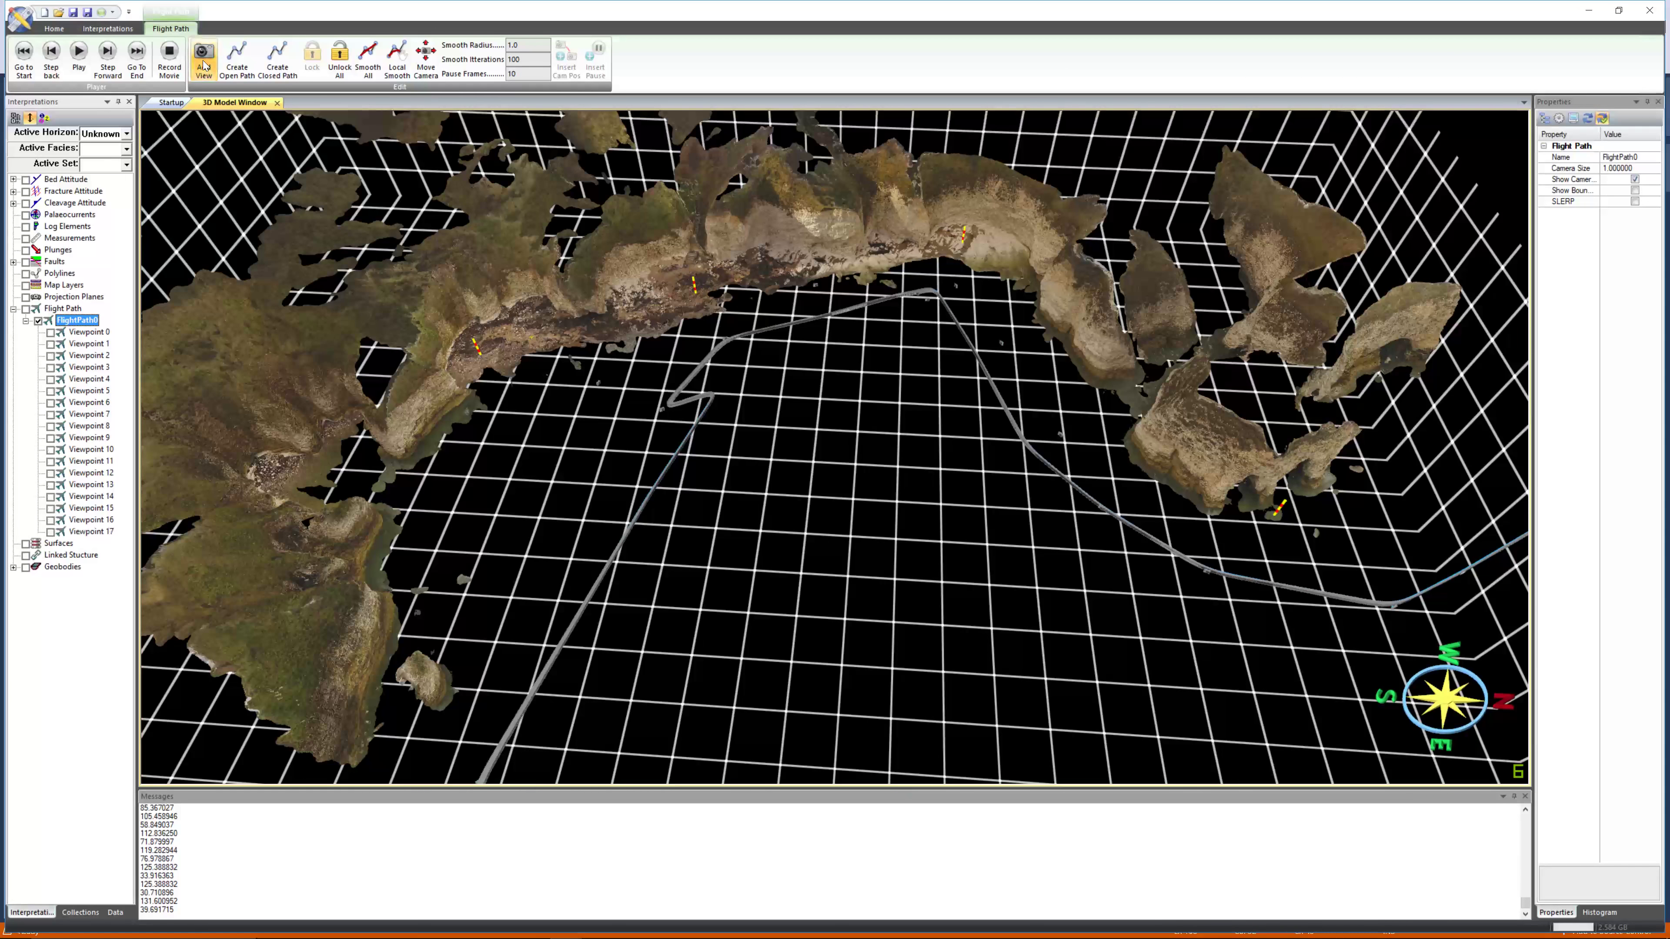
Select viewpoints along the path to inspect their properties.
click(99, 520)
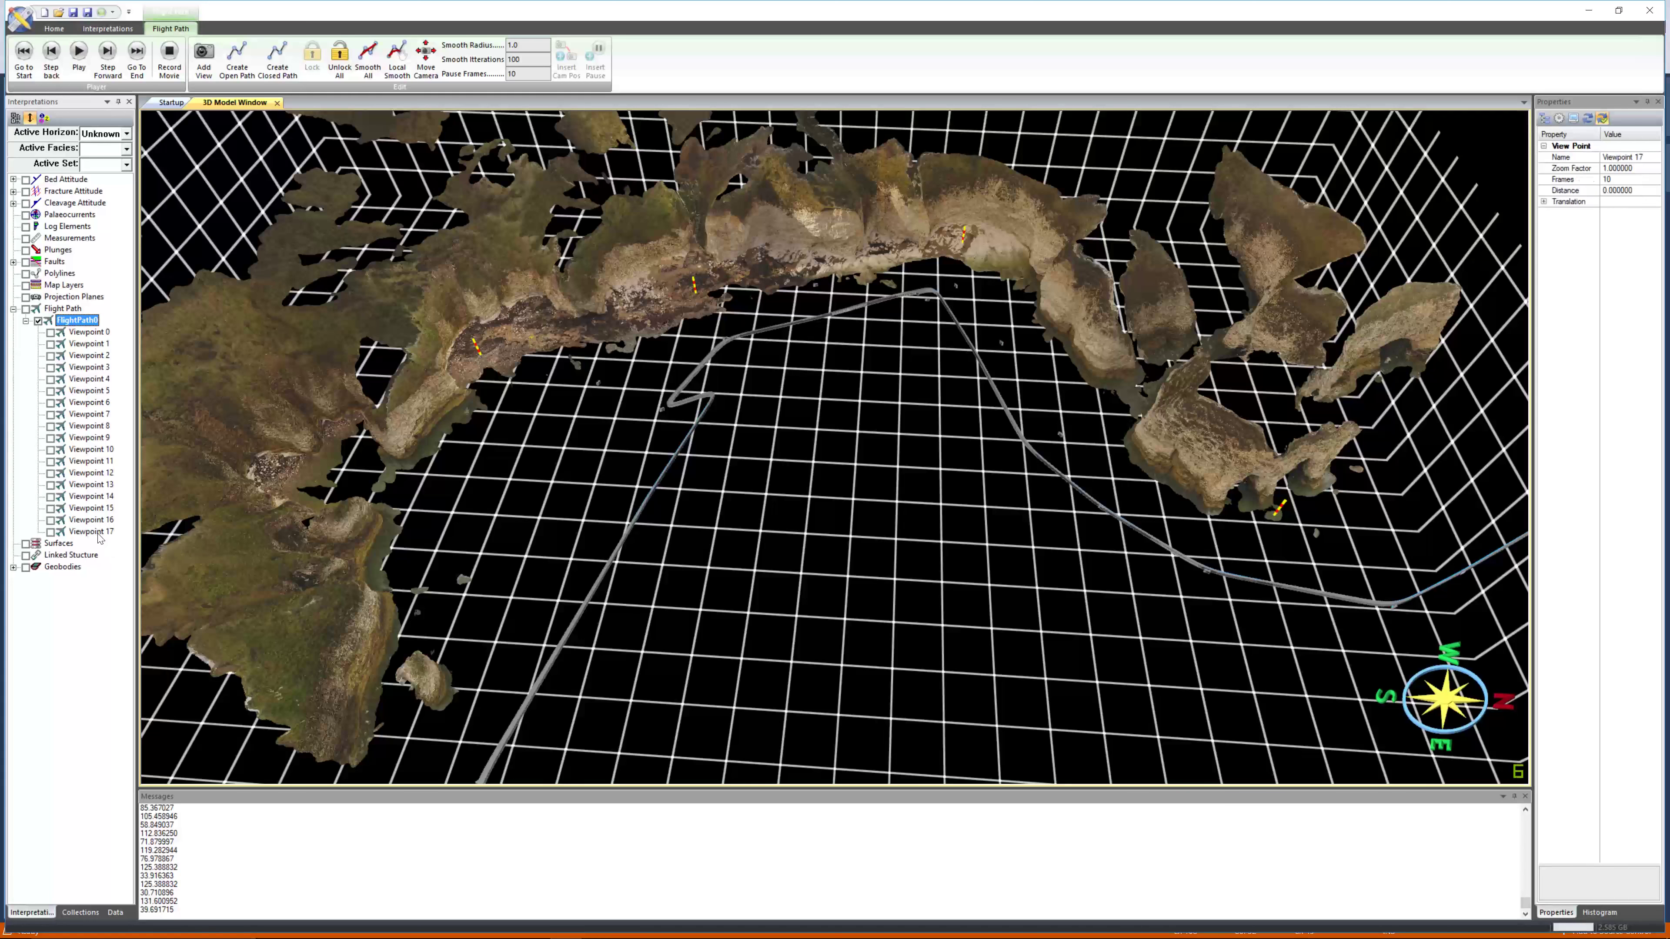
click(91, 508)
click(95, 344)
click(92, 356)
click(95, 367)
click(96, 379)
click(96, 521)
click(98, 532)
click(97, 523)
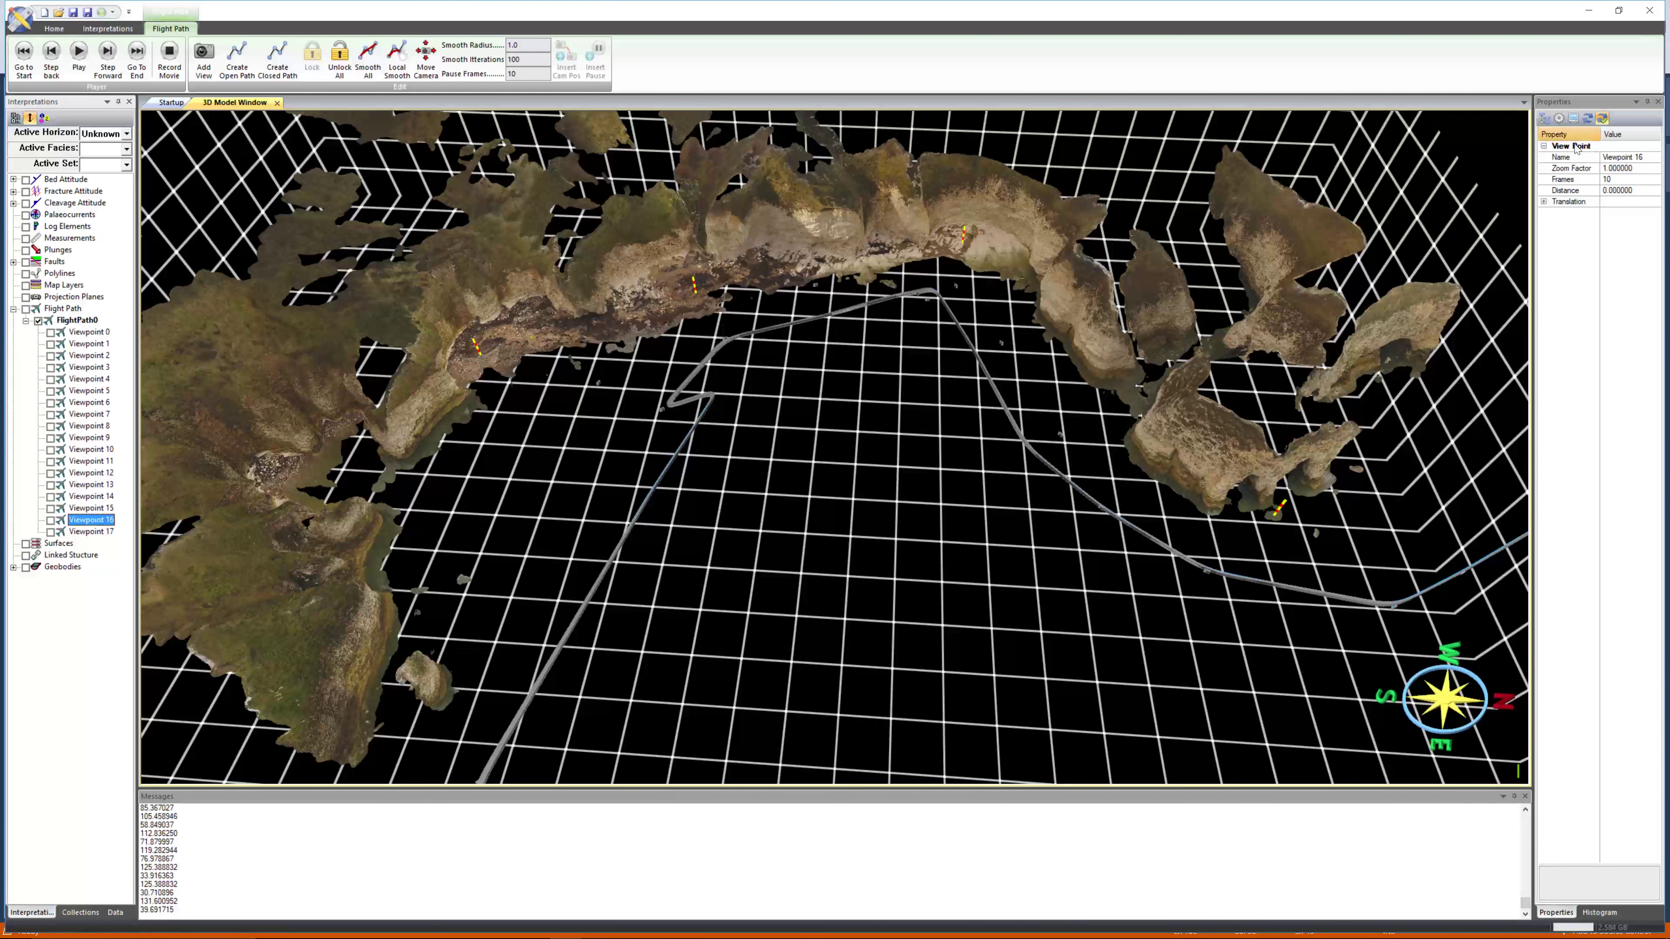
Set Viewpoint 16's frame count to 50.
click(1616, 180)
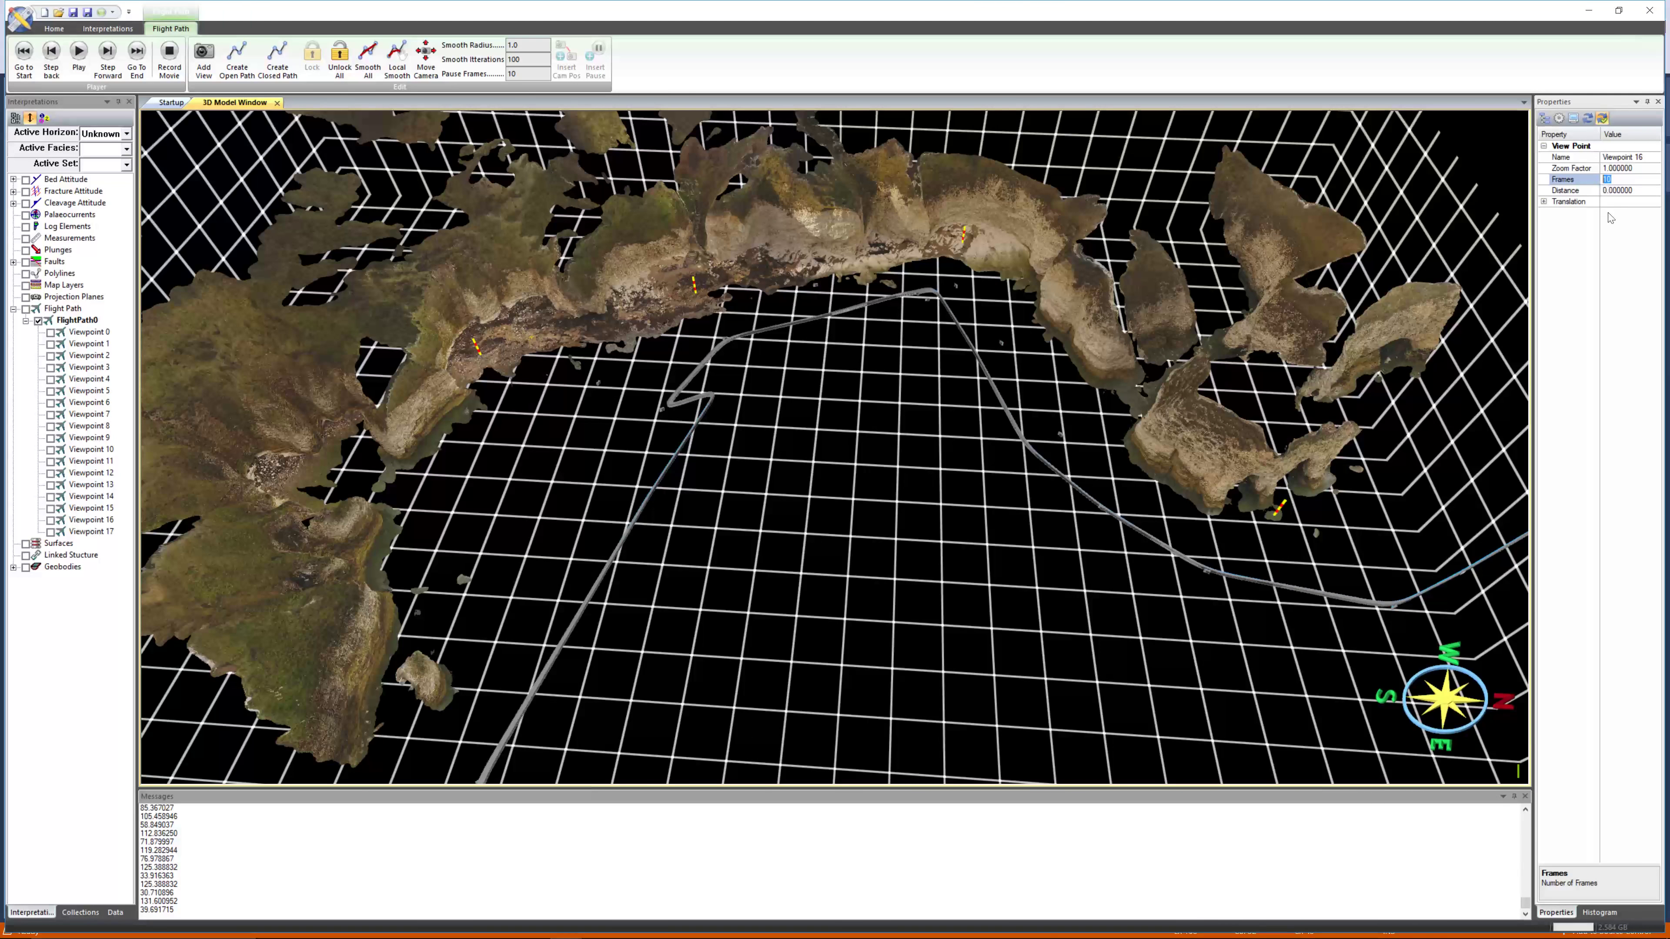
text(50)
key(Return)
drag(1048, 625, 1020, 624)
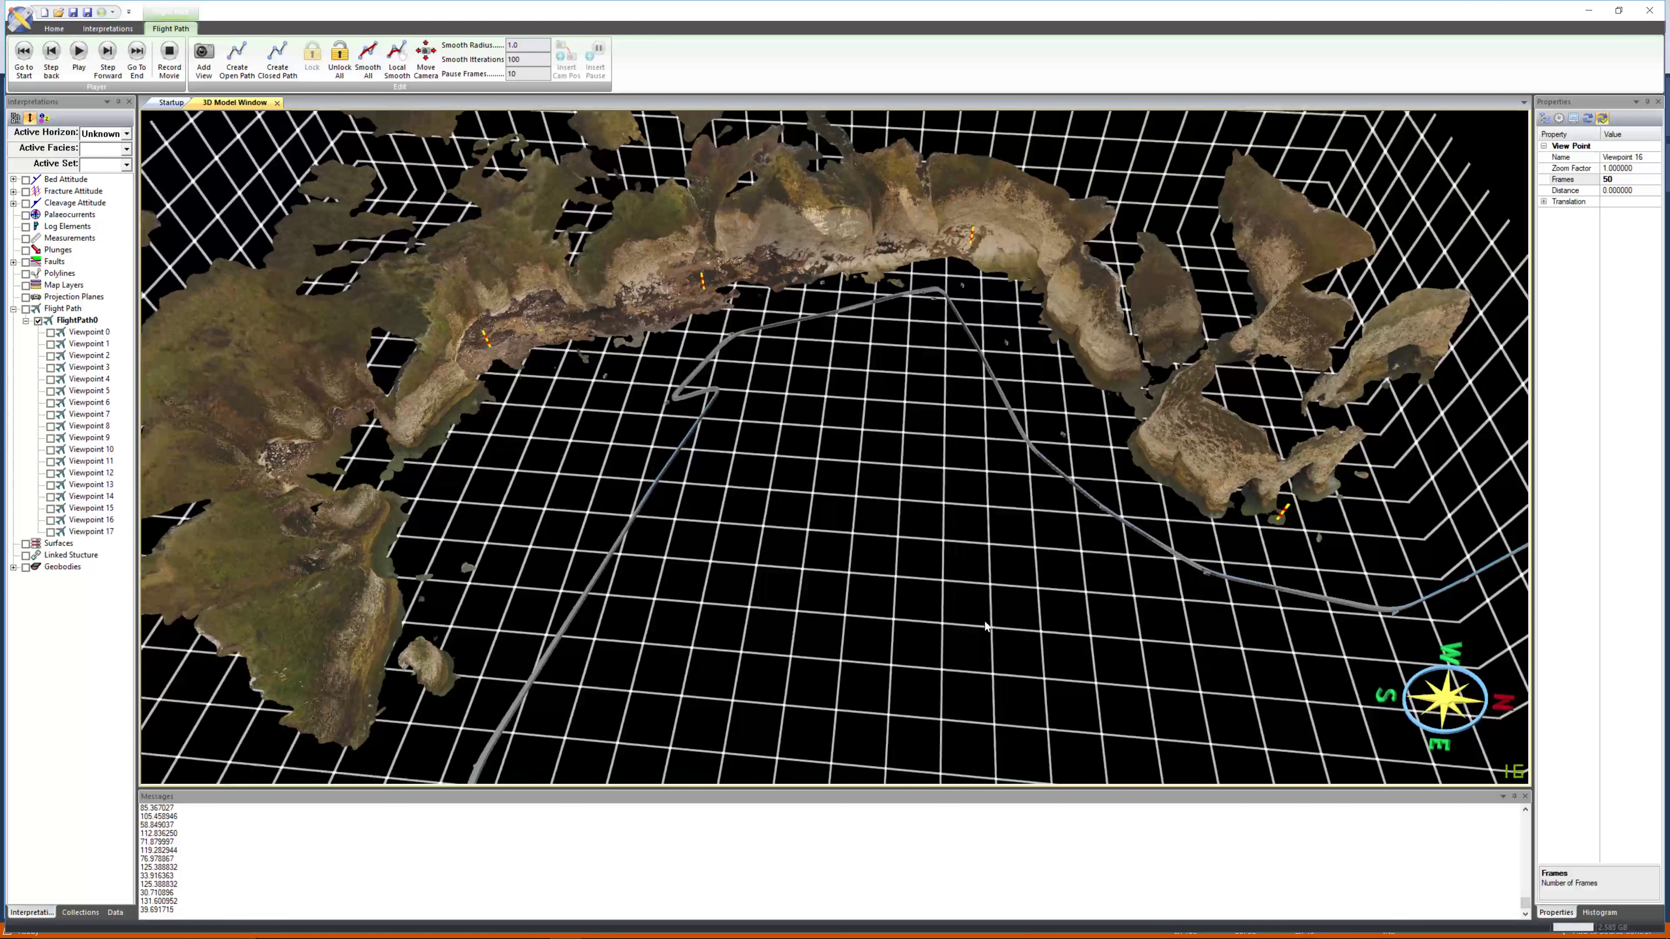
Go to Viewpoint 17, adjust the camera view slightly, and update Viewpoint 17's position to the current view.
right_click(108, 532)
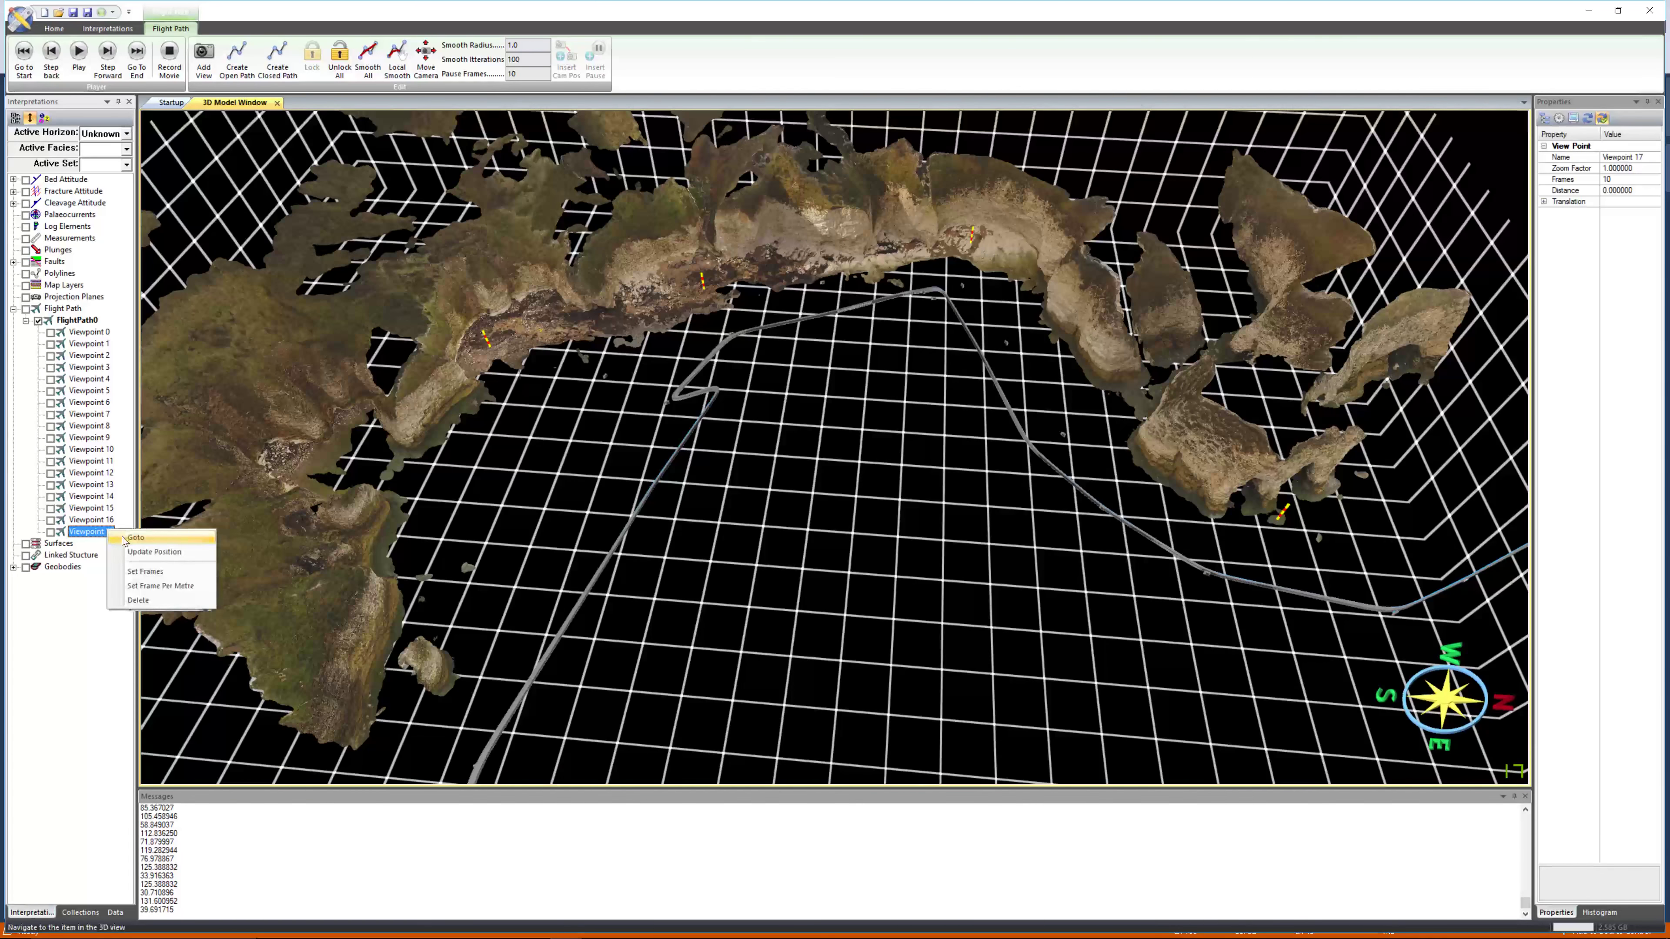
click(142, 538)
mouse_move(593, 512)
mouse_down()
mouse_move(608, 543)
mouse_move(599, 509)
mouse_up()
scroll(604, 555, up, 1)
scroll(607, 512, down, 2)
scroll(608, 517, down, 1)
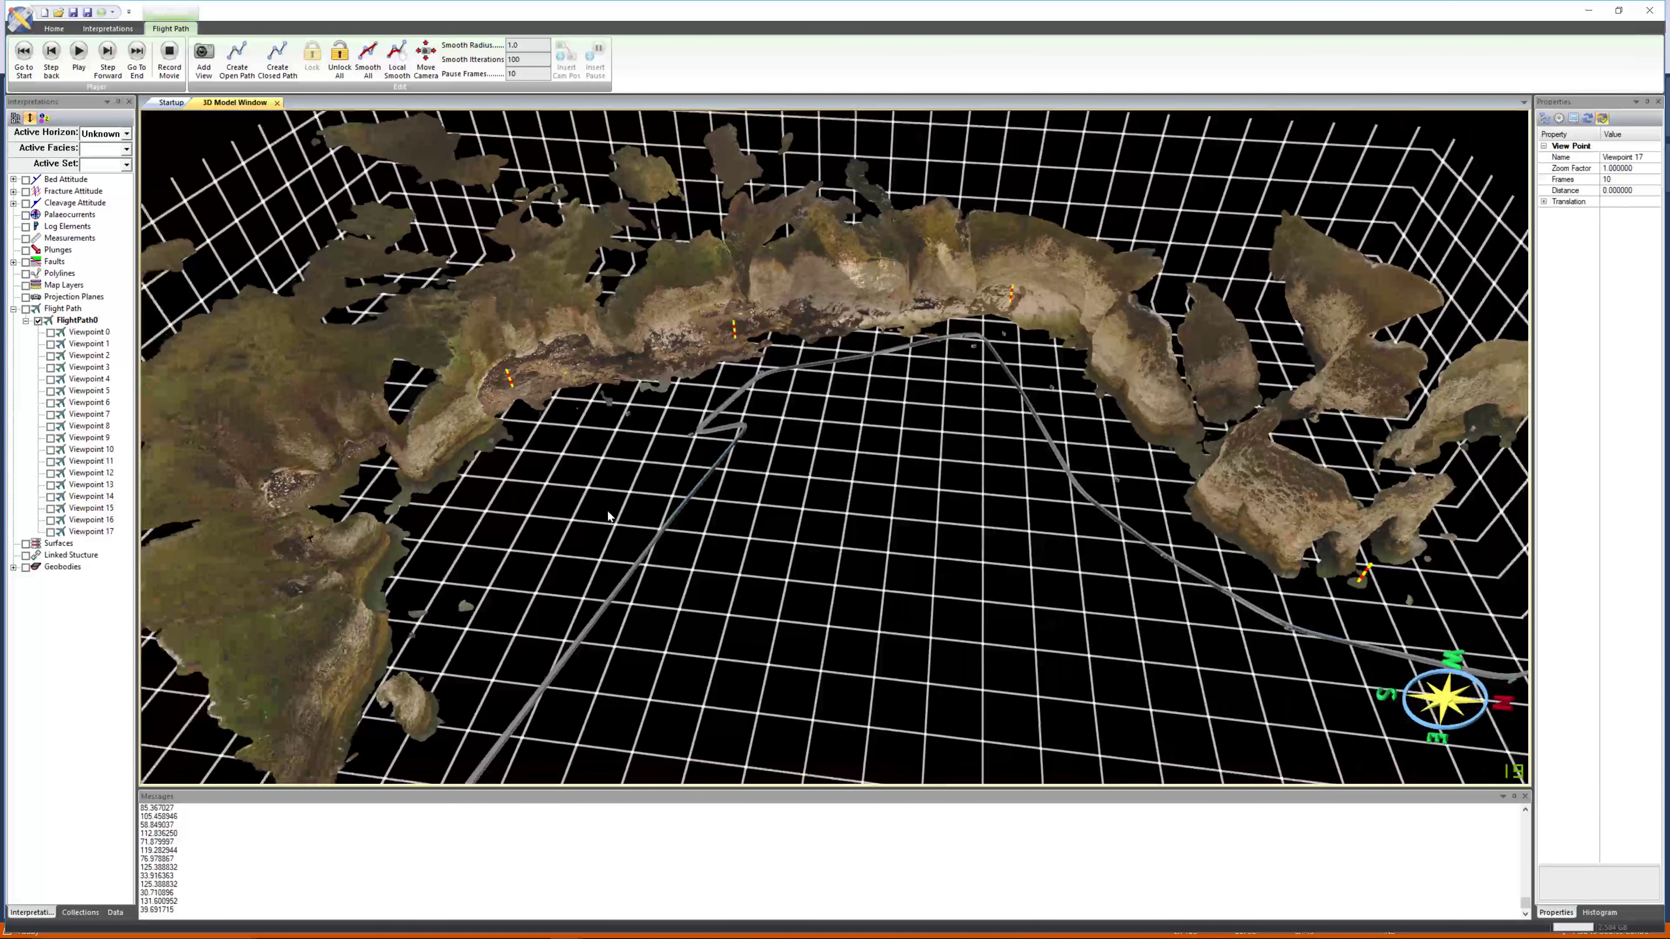
middle_drag(608, 513, 599, 511)
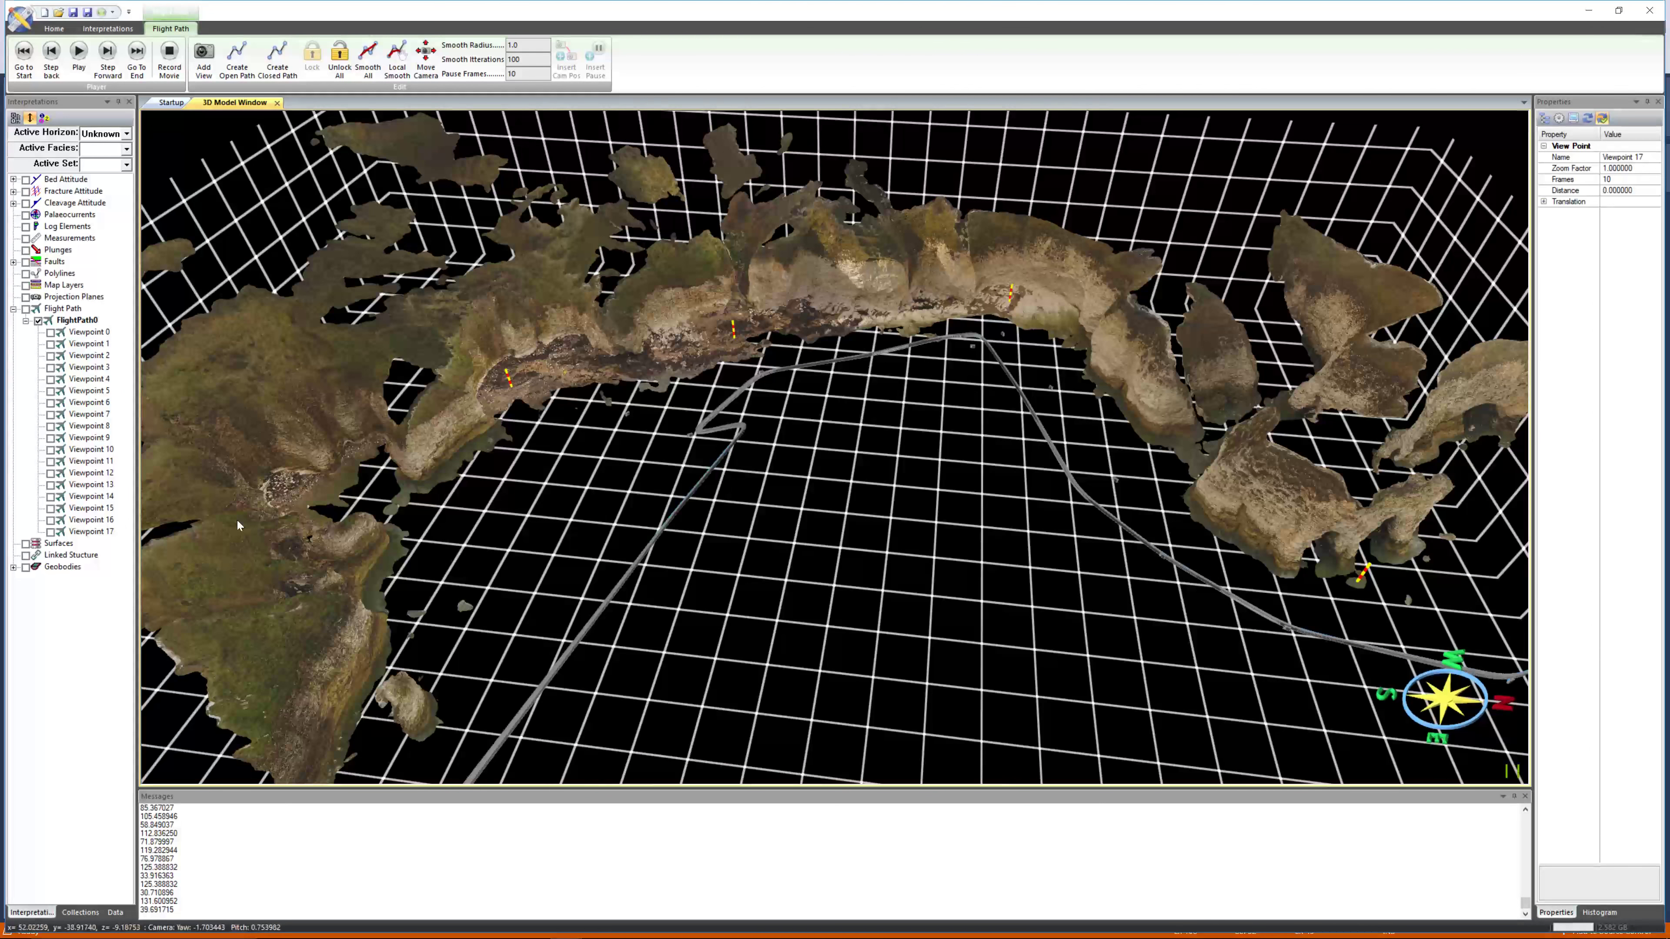
right_click(92, 532)
click(139, 551)
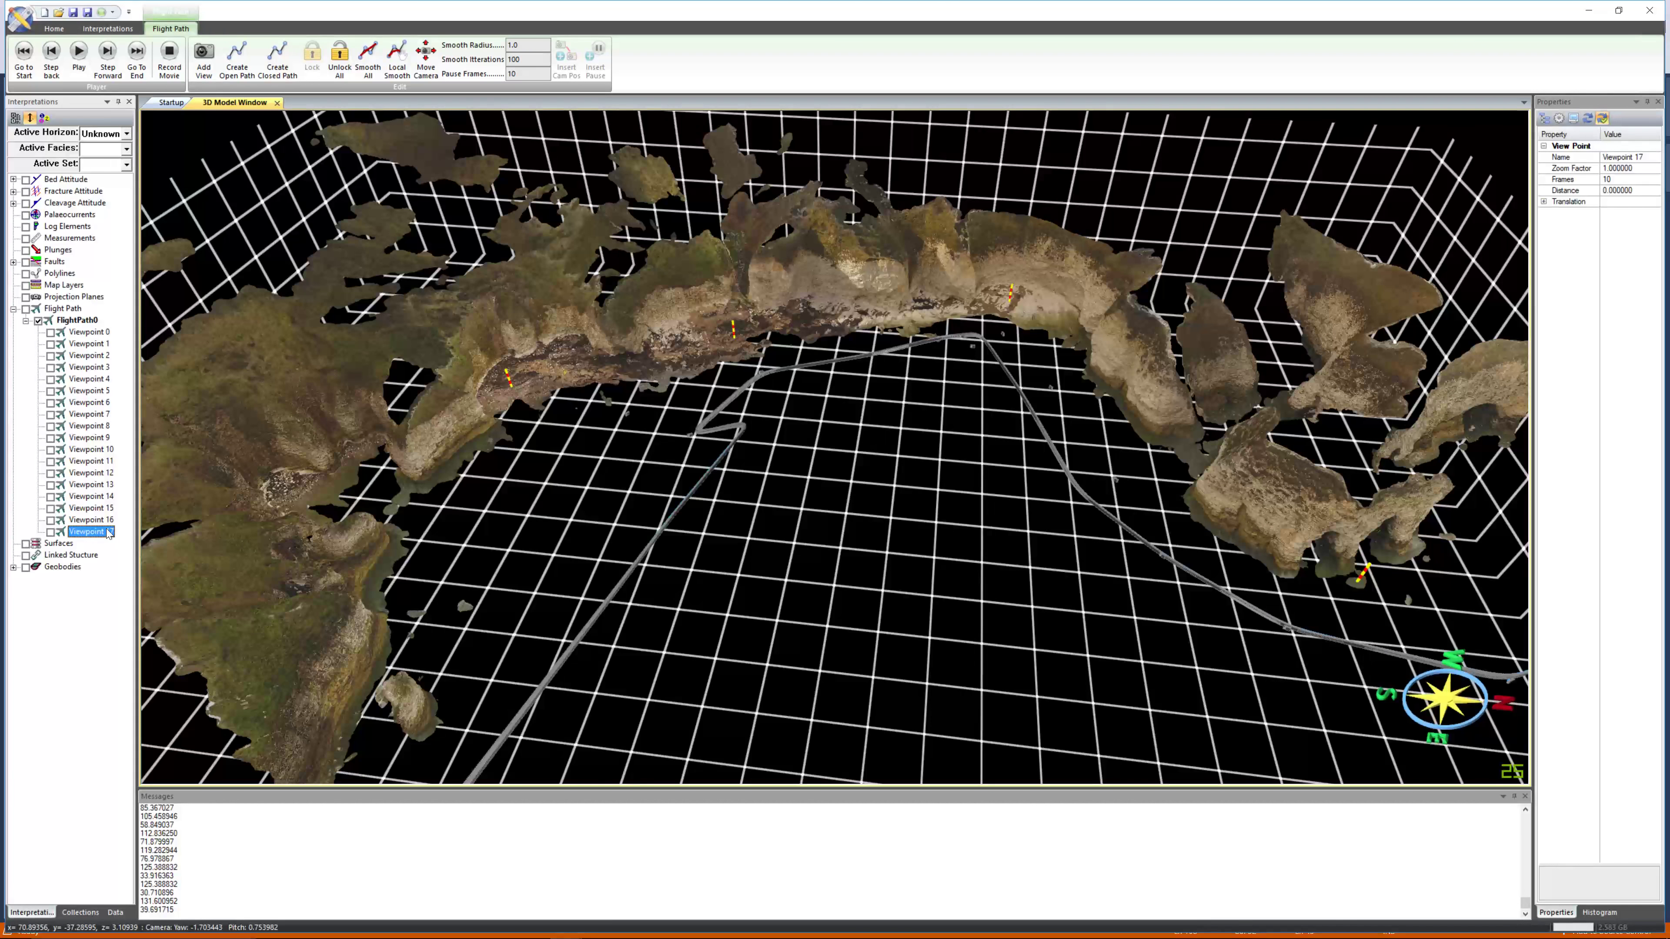
Regenerate the open flight path through all viewpoints and apply Smooth All to the whole path.
click(107, 520)
click(105, 532)
click(106, 524)
right_drag(712, 534, 719, 299)
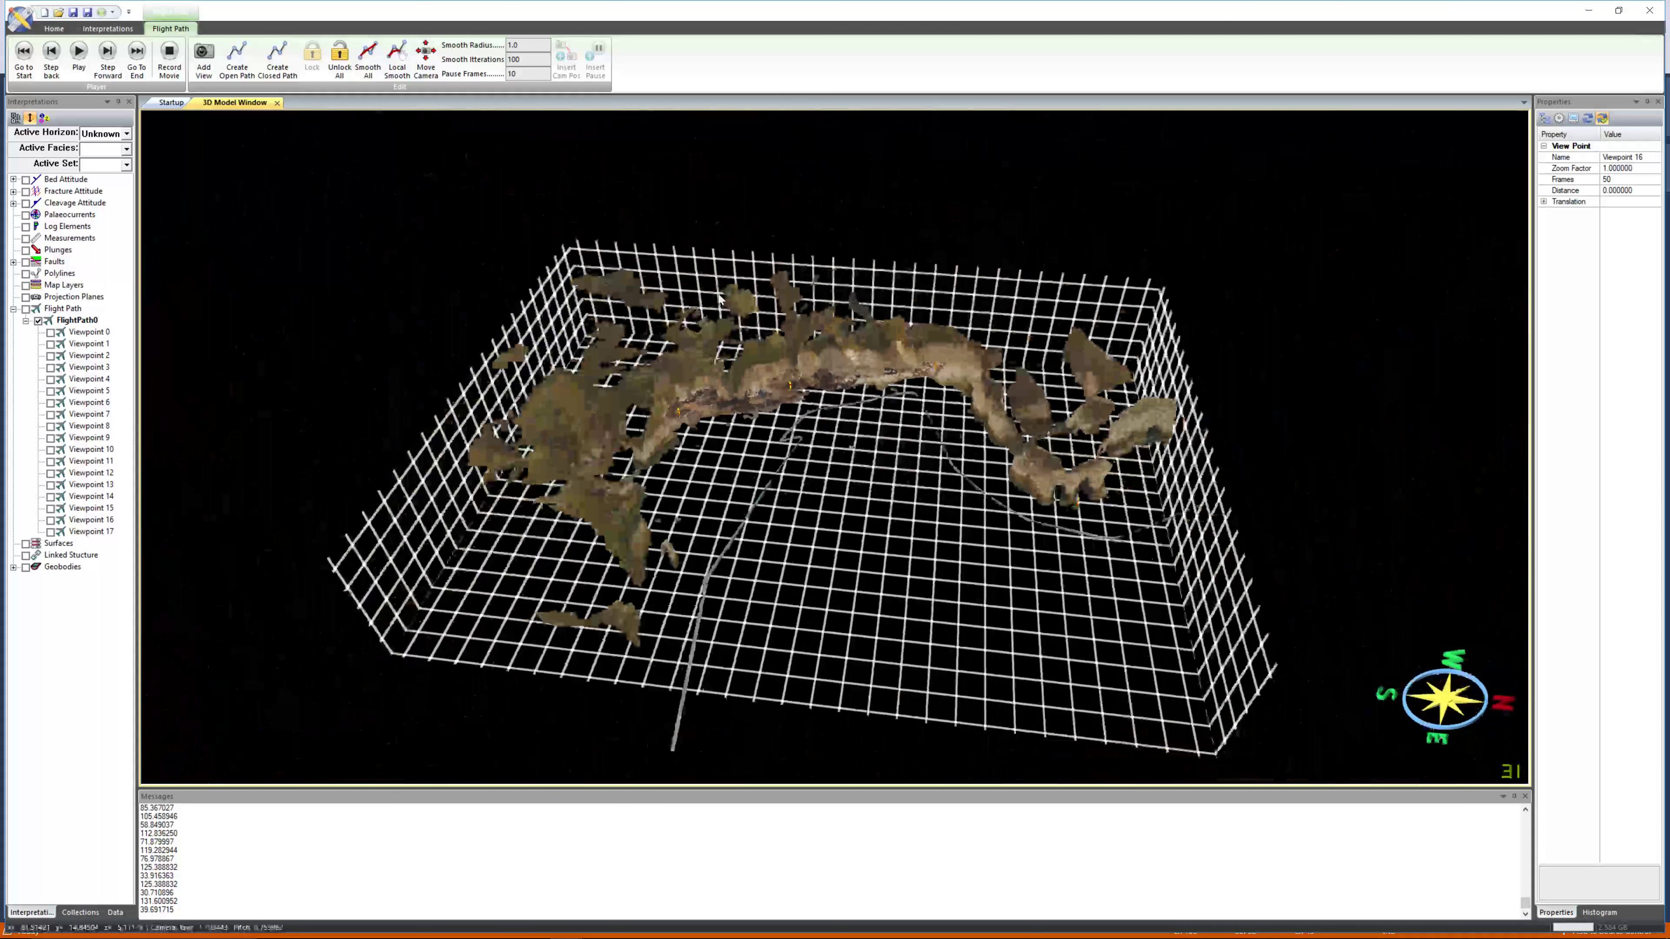
drag(757, 329, 775, 362)
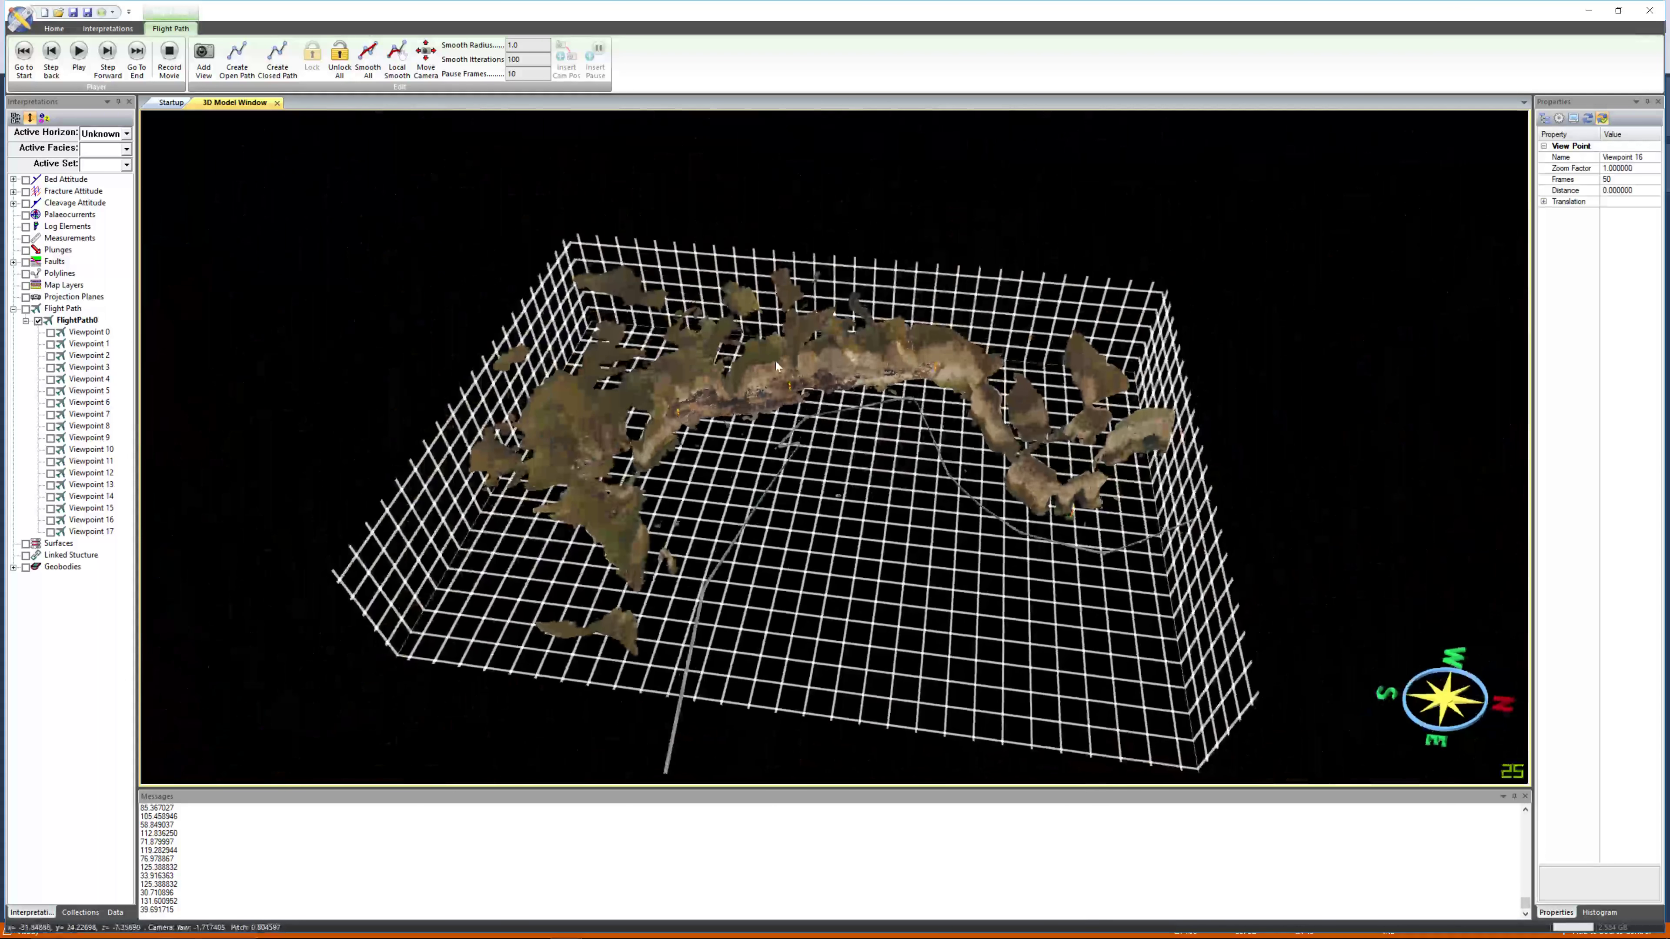
click(242, 67)
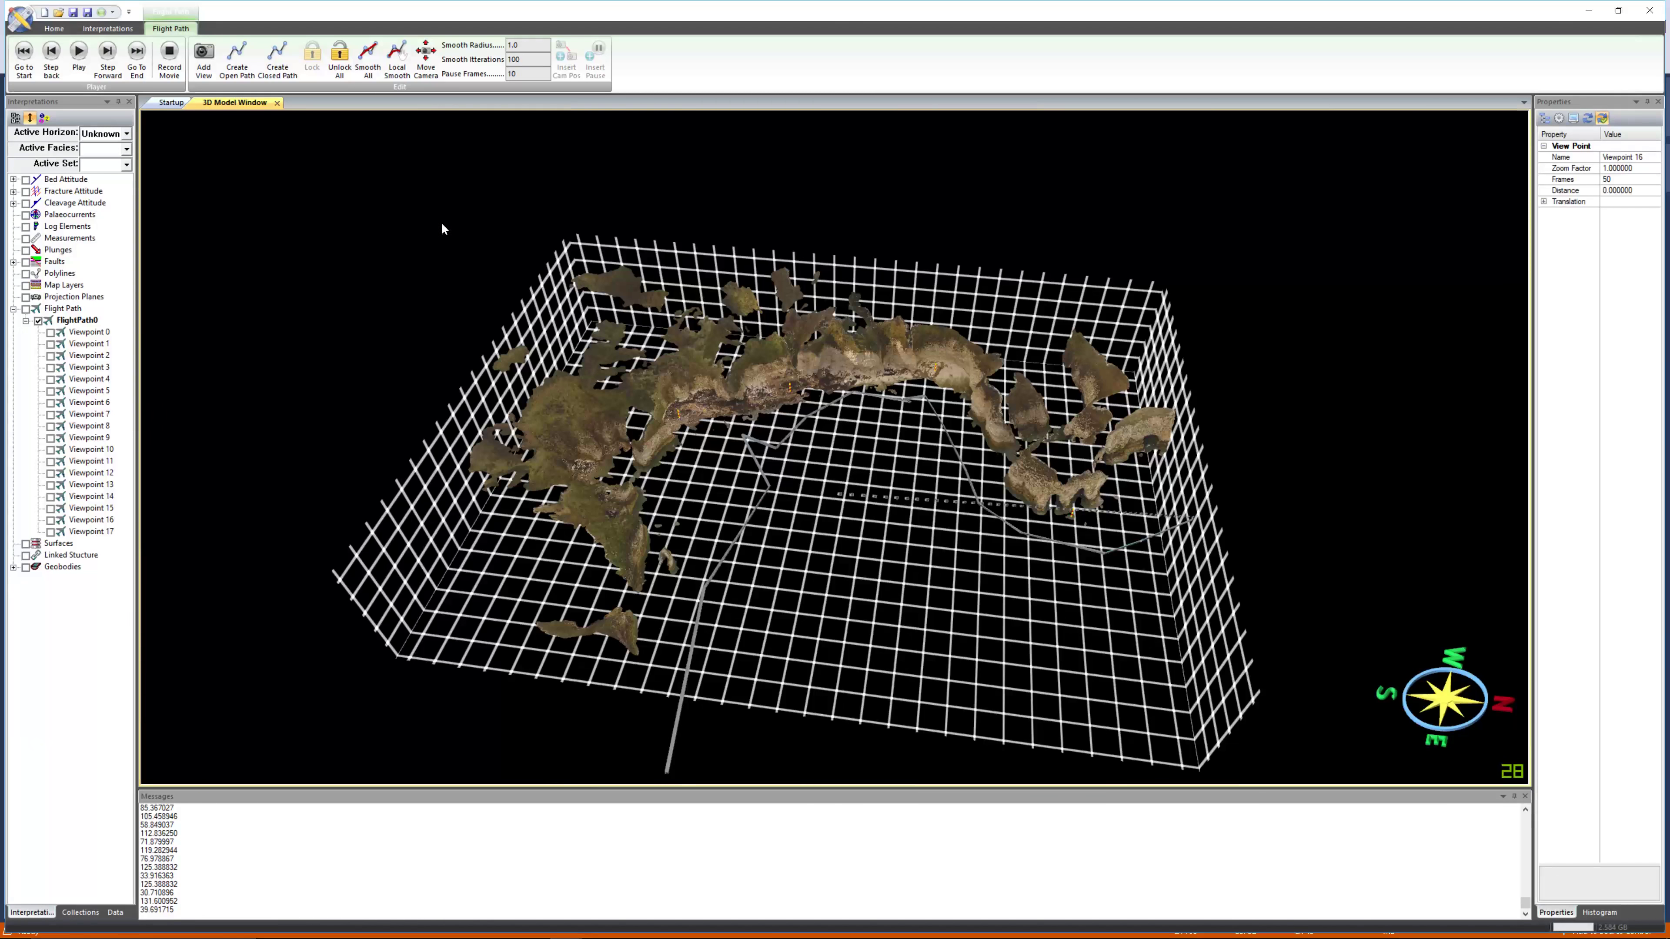
click(366, 63)
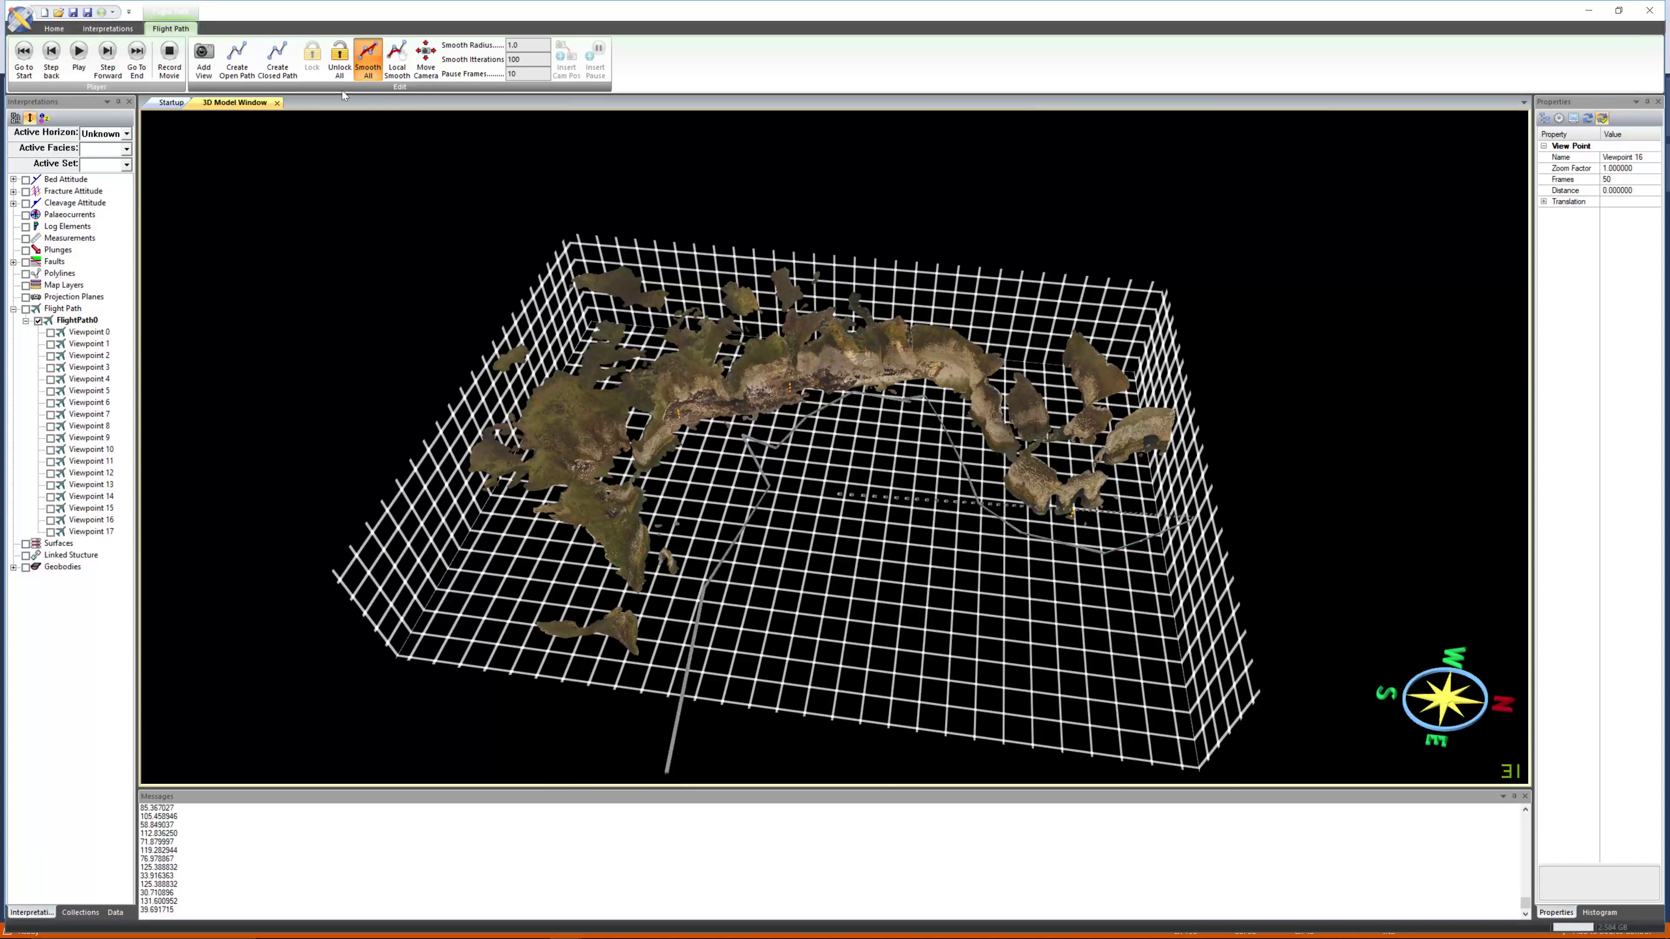